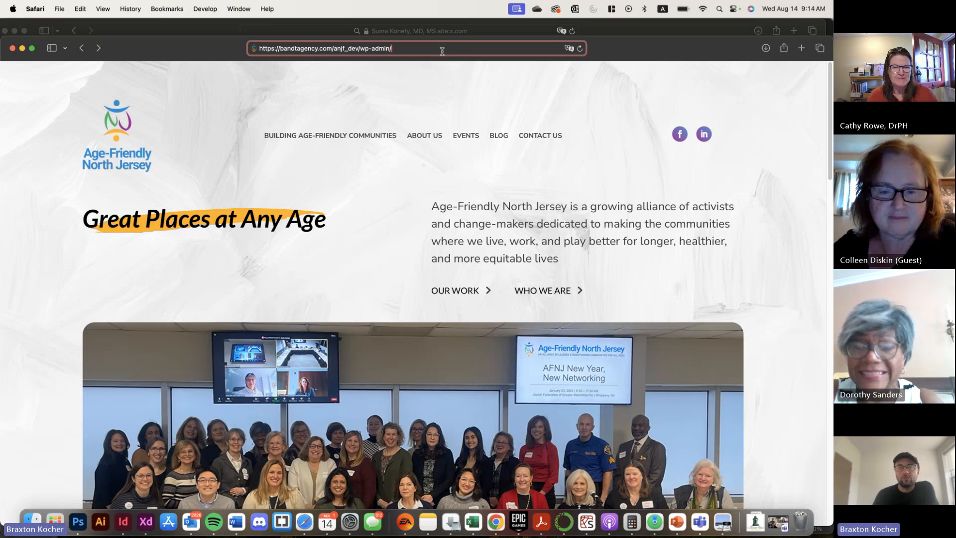
Open the WordPress admin page at bandtagency.com/anjf_dev/wp-admin/ and log in with the account username and password
key(Return)
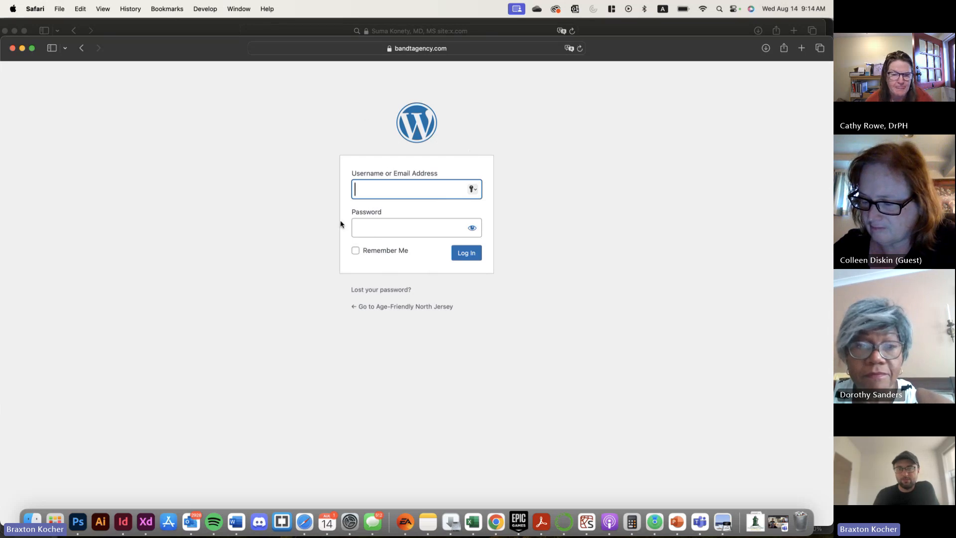
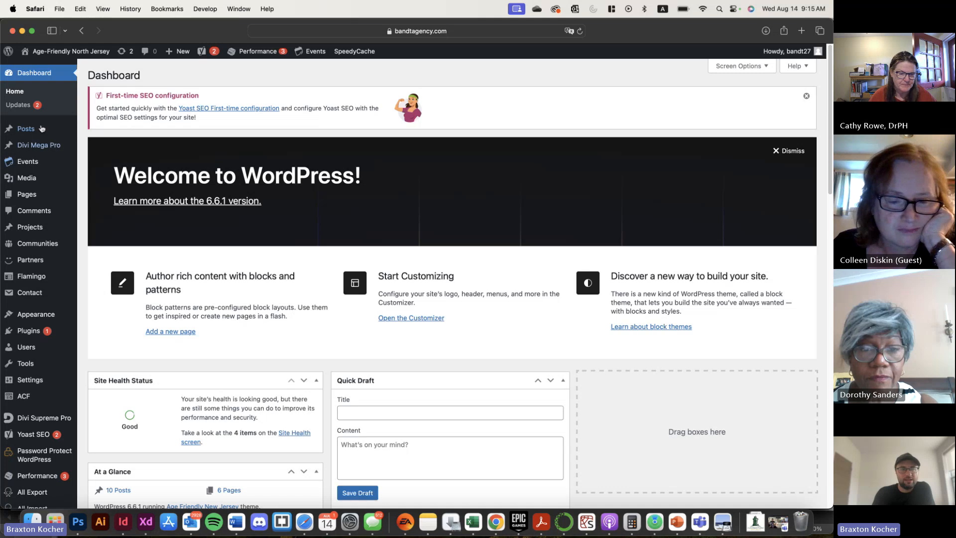
Examine the admin options for Posts, Events, Pages, Communities, Partners, Contact and Flamingo
mouse_move(50, 134)
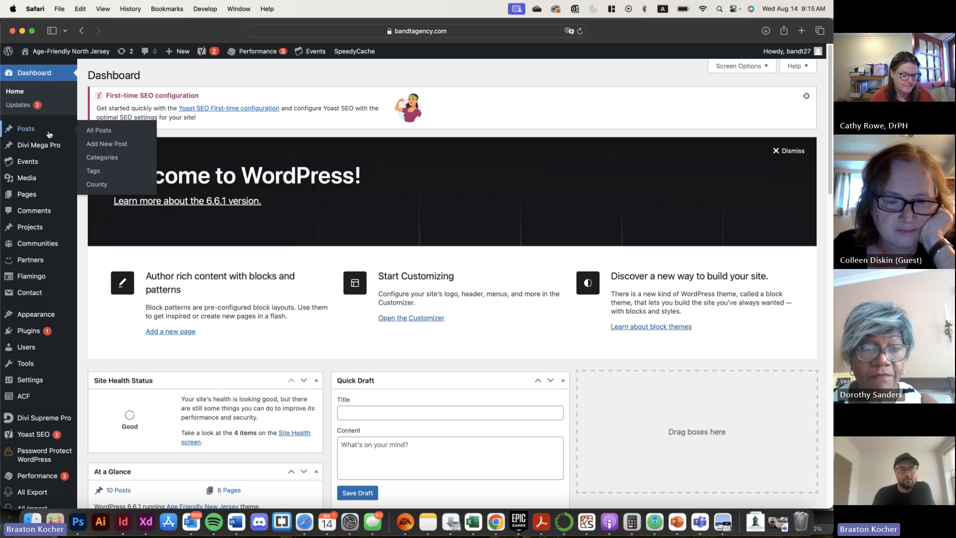
mouse_move(30, 491)
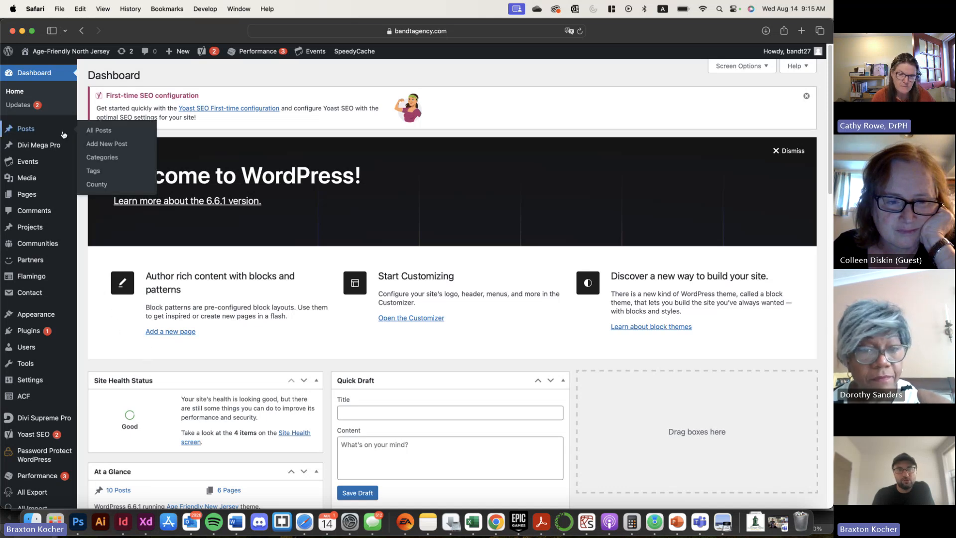
mouse_move(53, 167)
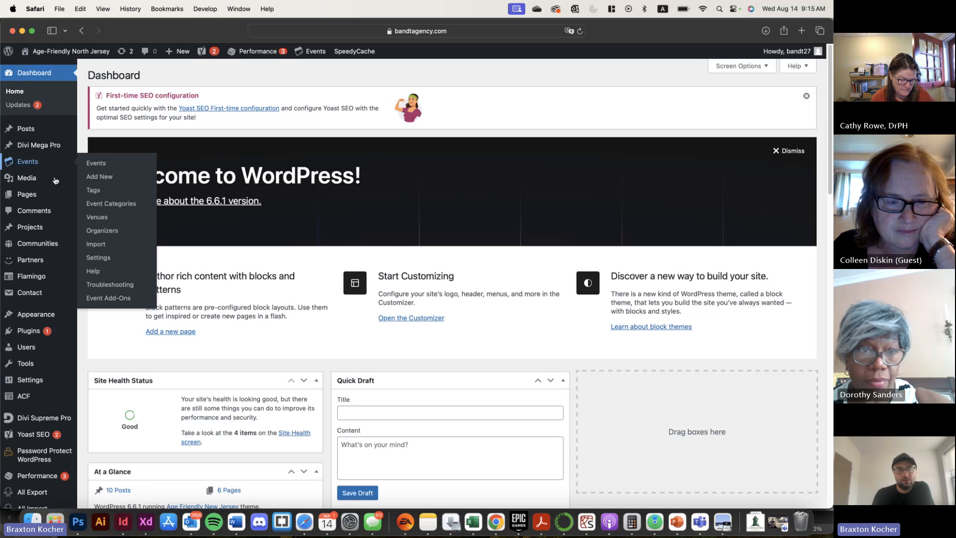
mouse_move(57, 198)
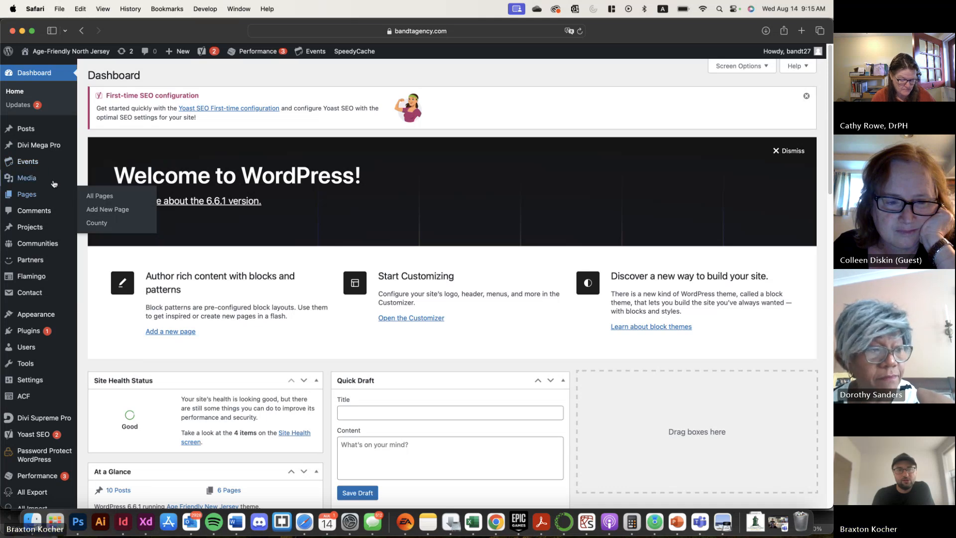
mouse_move(53, 246)
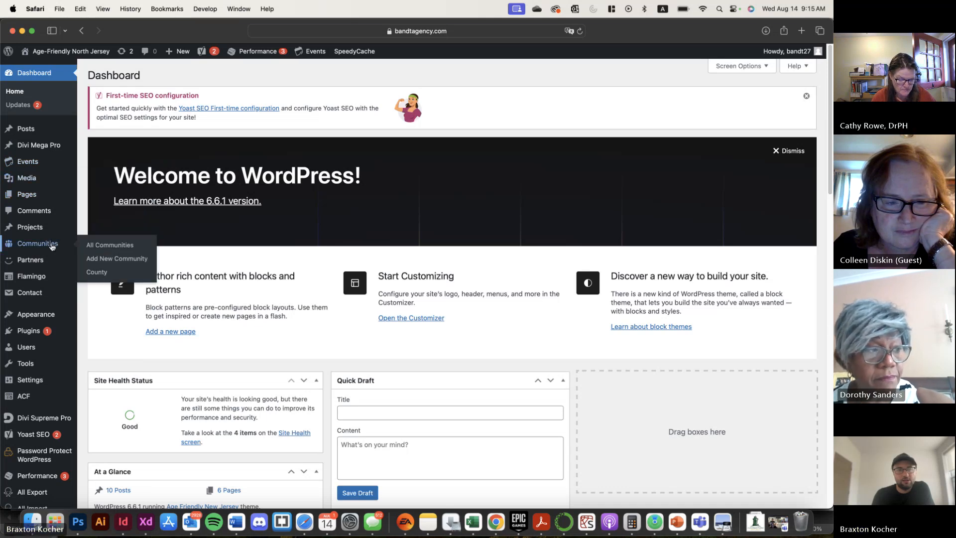
mouse_move(65, 261)
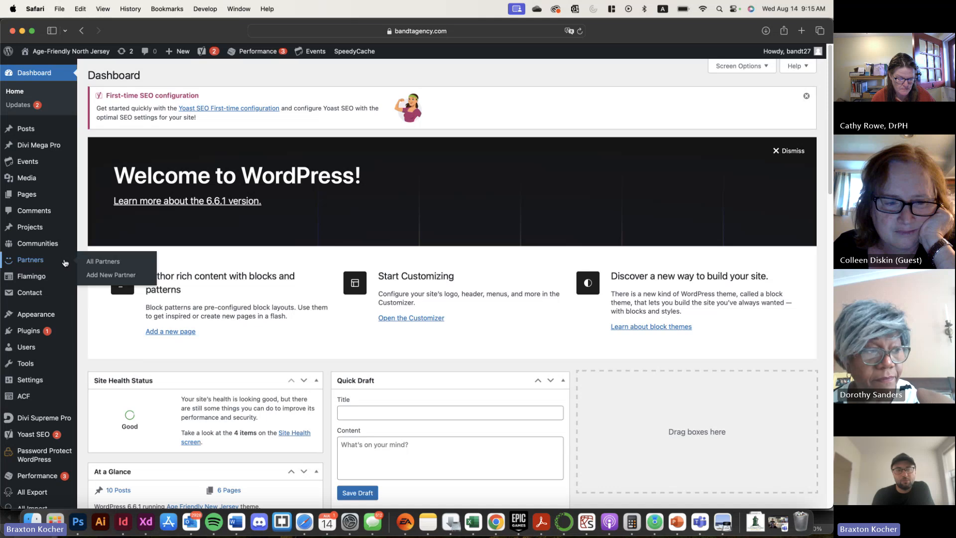
mouse_move(42, 294)
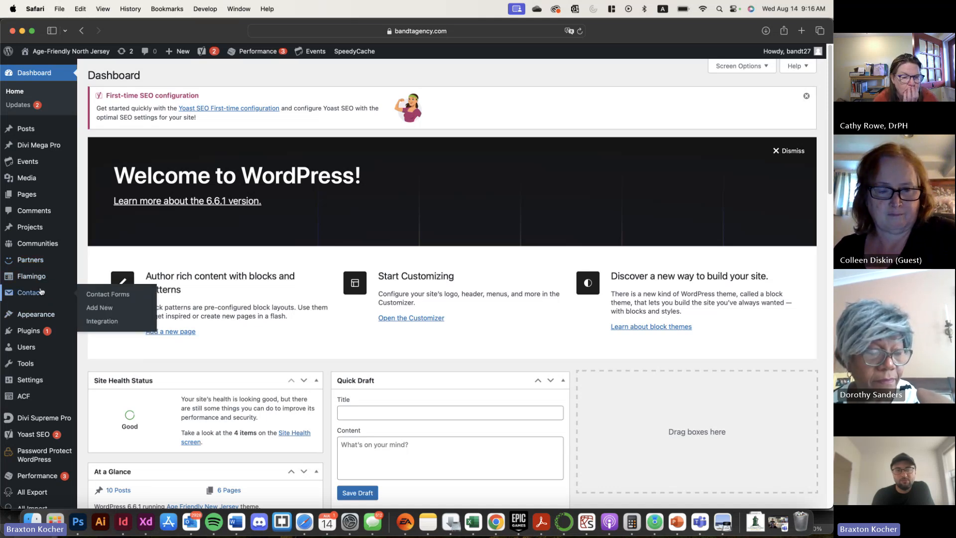
mouse_move(44, 277)
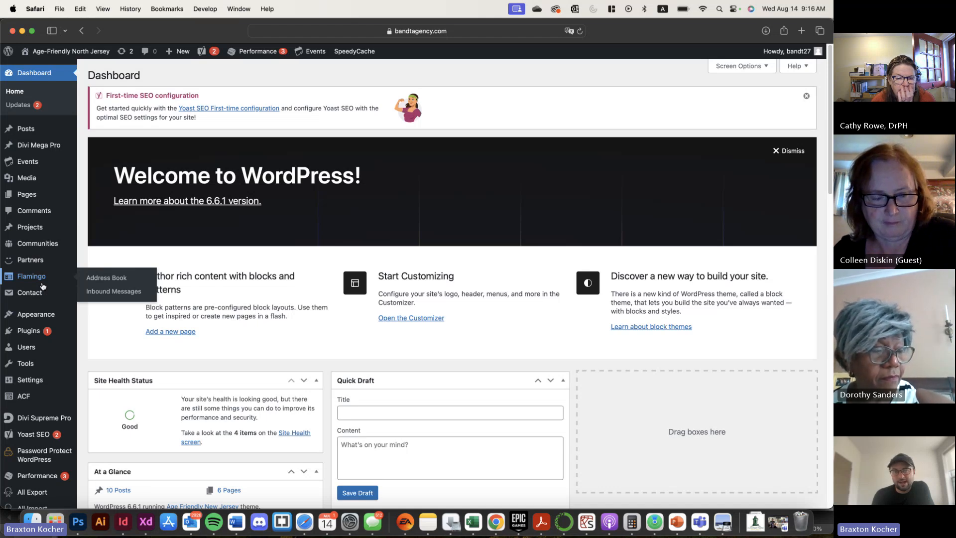
Look through the remaining admin sections, including Settings, Divi Supreme Pro, Yoast SEO, Password Protect WordPress and Performance
scroll(44, 309, down, 2)
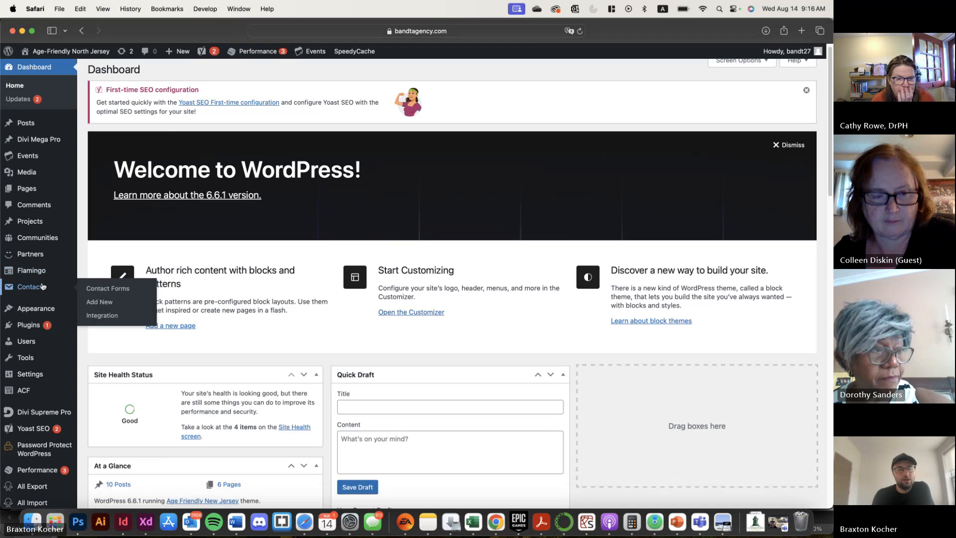
mouse_move(51, 378)
scroll(47, 389, down, 5)
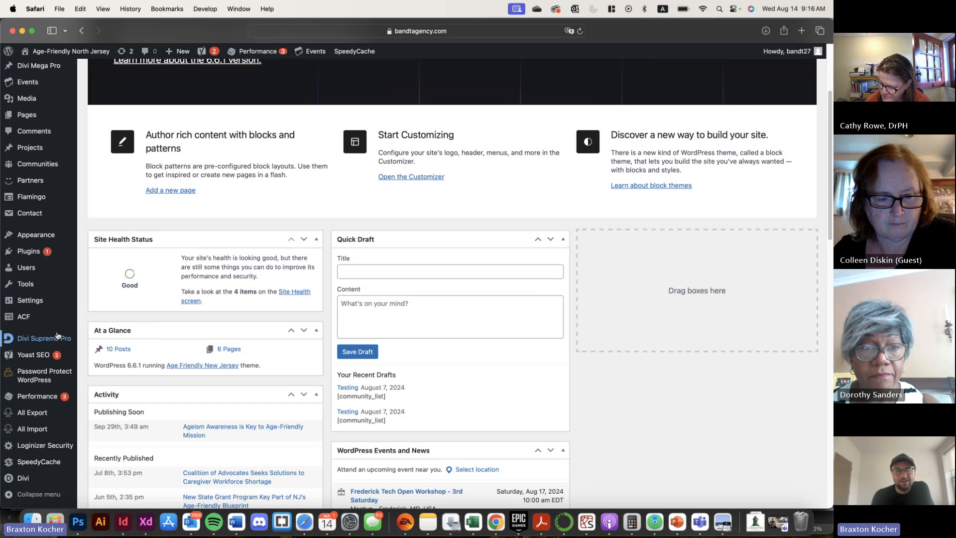
scroll(57, 336, up, 3)
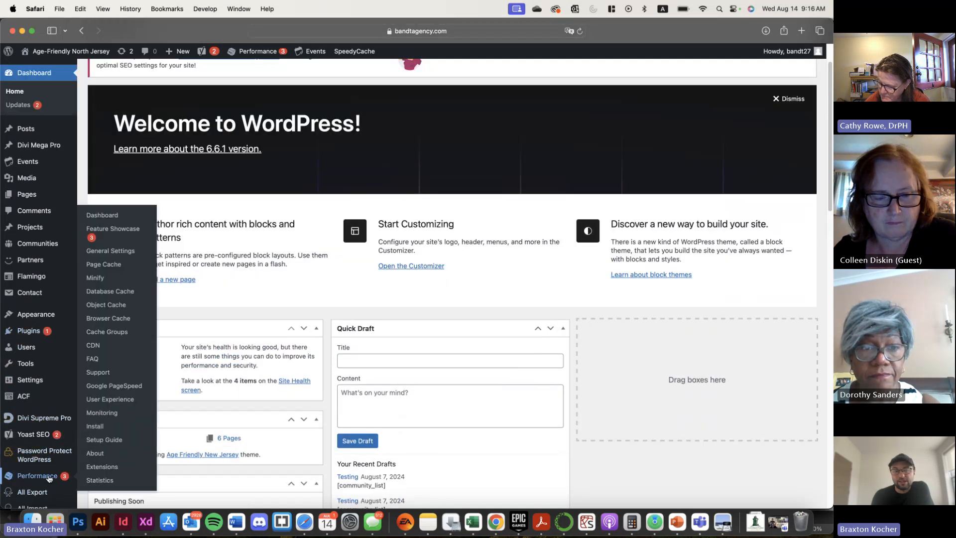
mouse_move(49, 454)
scroll(48, 454, up, 2)
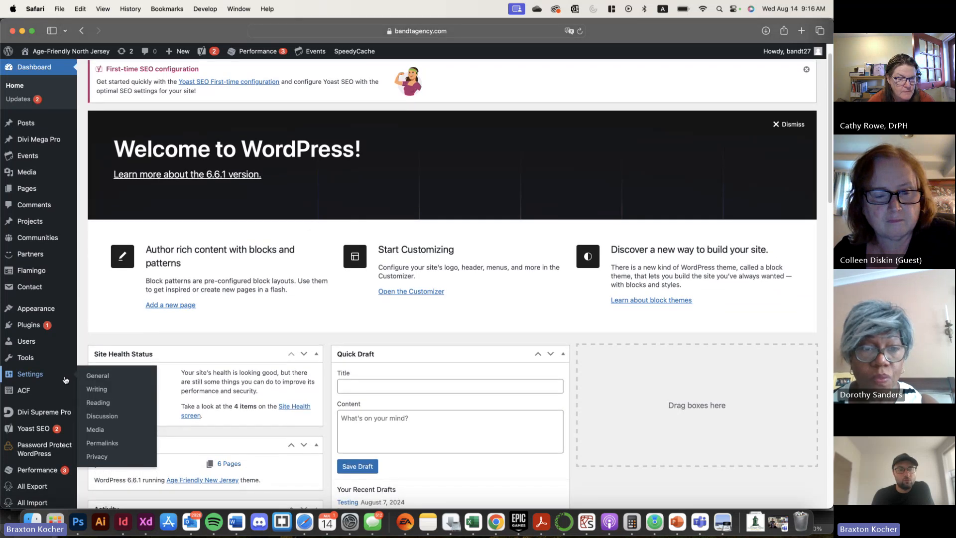
scroll(65, 380, down, 3)
scroll(66, 380, up, 1)
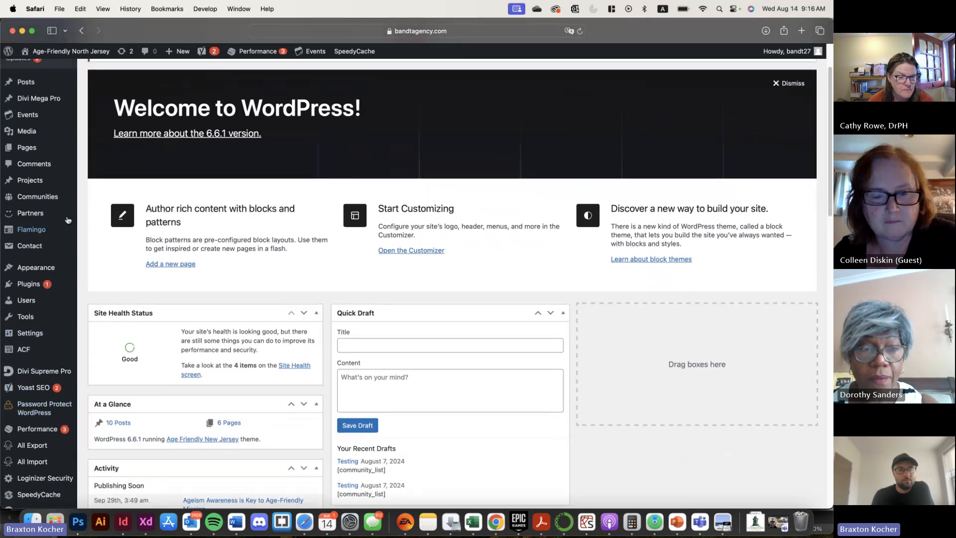
Go to the list of all pages, open the home page in the visual builder and look over its intro text and group photo
mouse_move(80, 151)
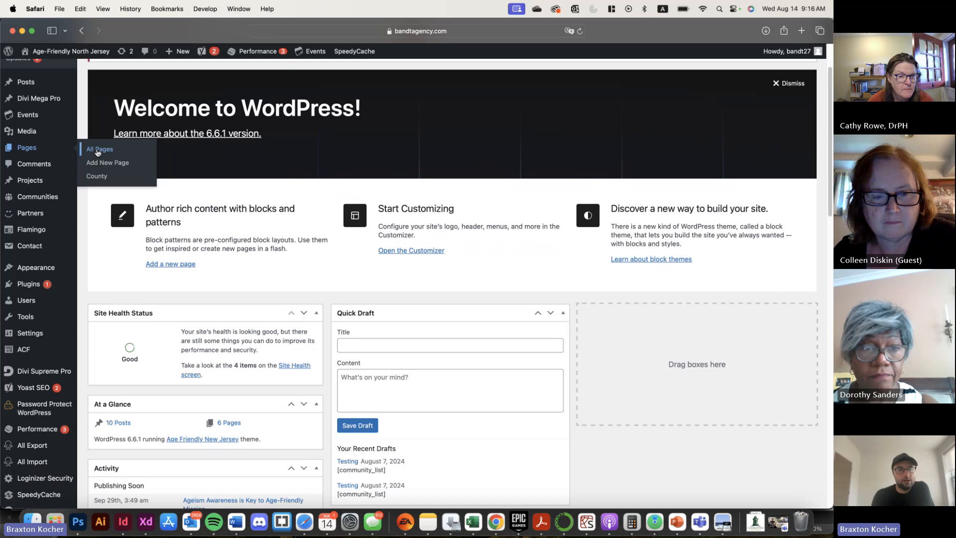
click(98, 152)
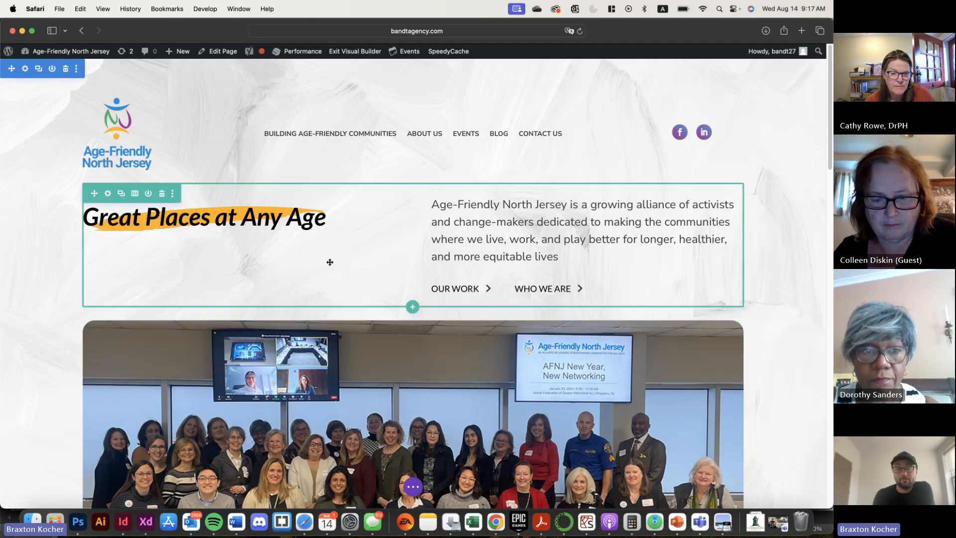
scroll(330, 262, down, 1)
scroll(330, 262, down, 5)
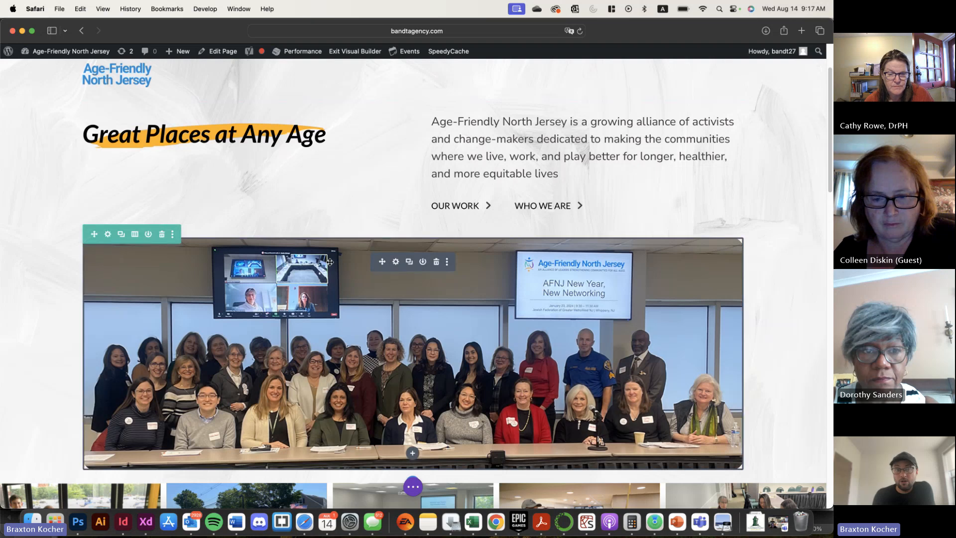
scroll(330, 262, down, 1)
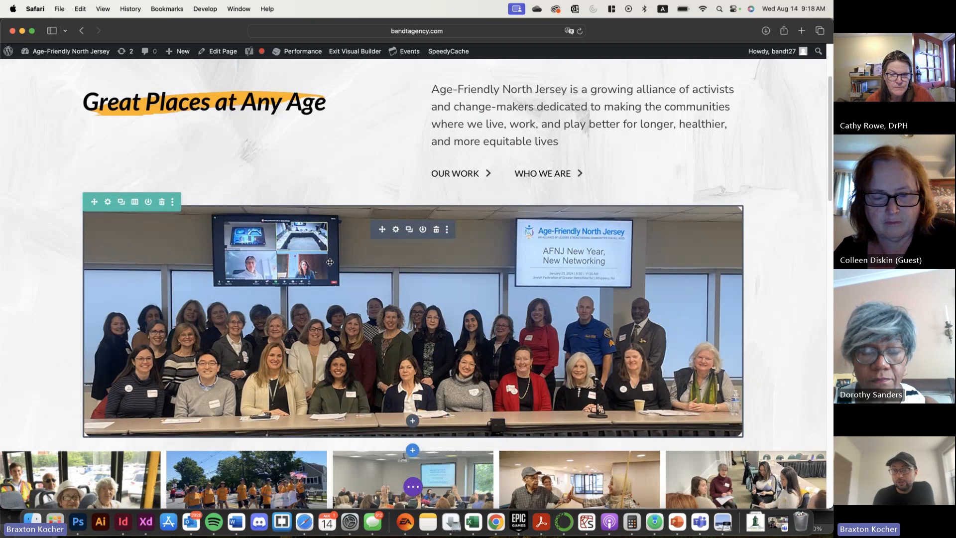
scroll(330, 262, up, 2)
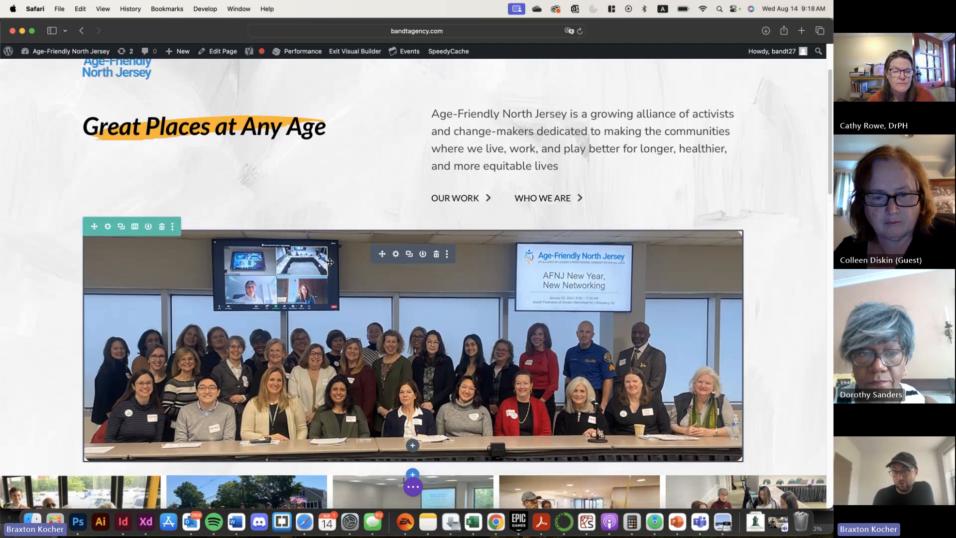
scroll(329, 262, down, 1)
scroll(329, 262, up, 6)
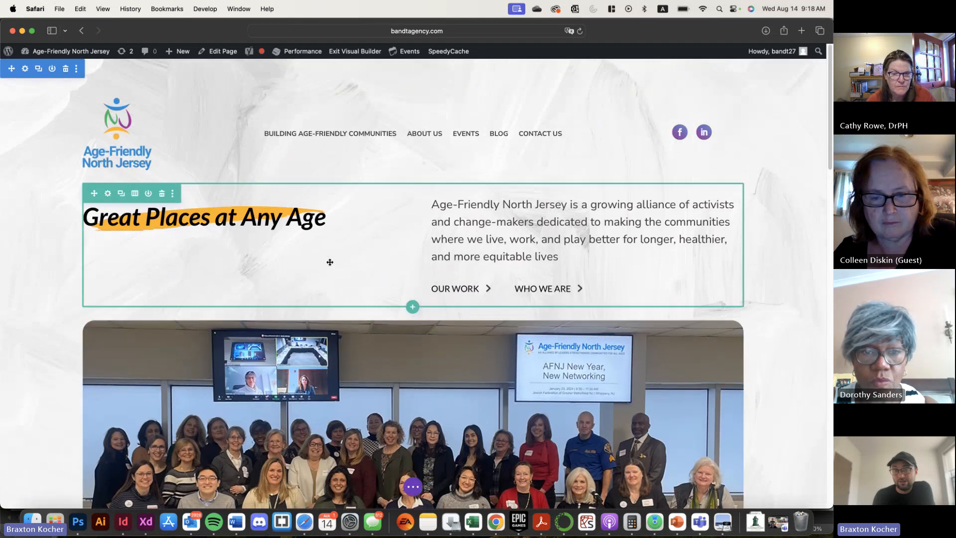
scroll(330, 262, down, 2)
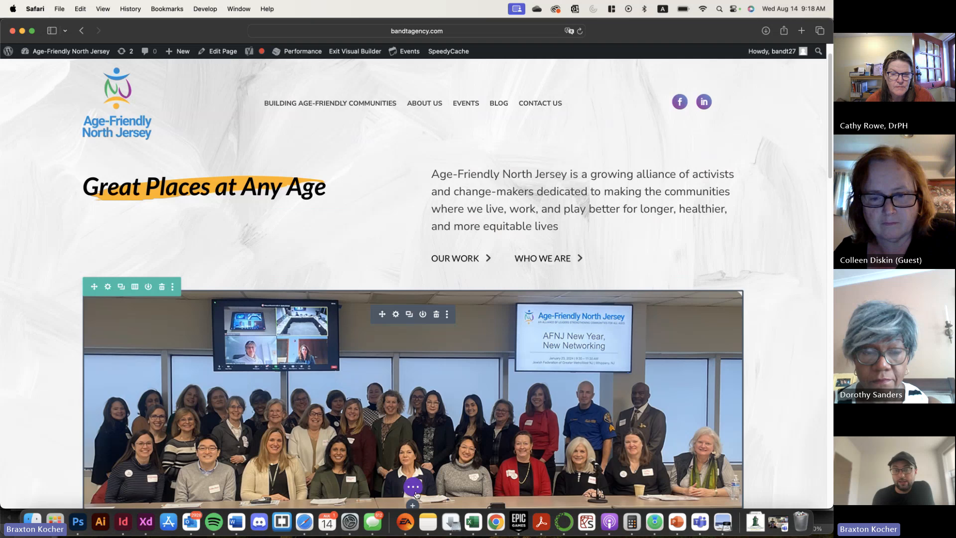
Show the home page's section, row and module structure in wireframe view, and return to the desktop view
click(413, 487)
click(37, 486)
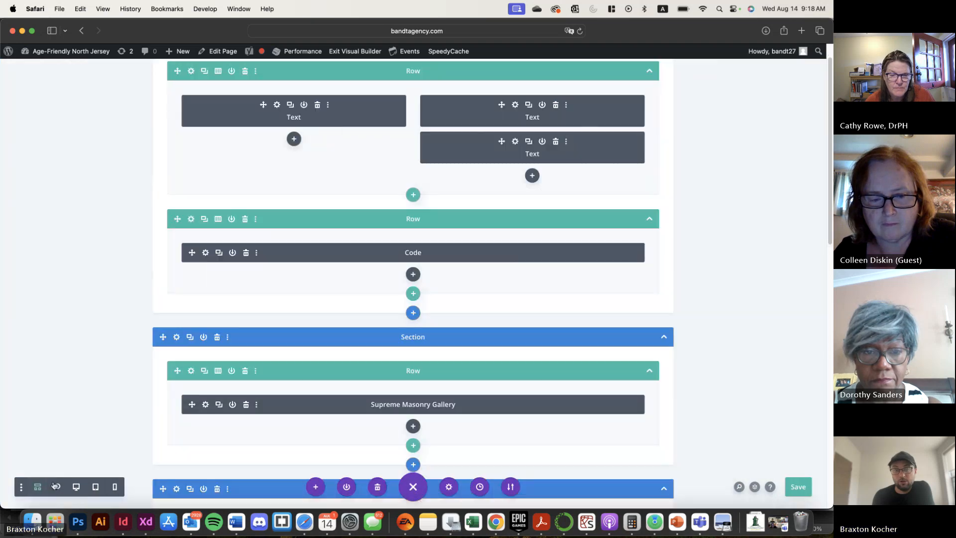
scroll(275, 358, up, 1)
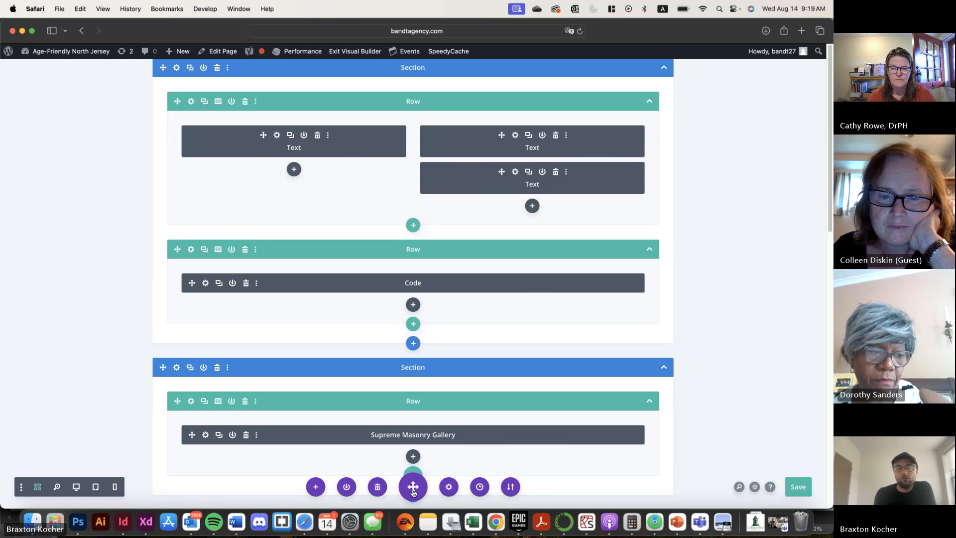
click(76, 487)
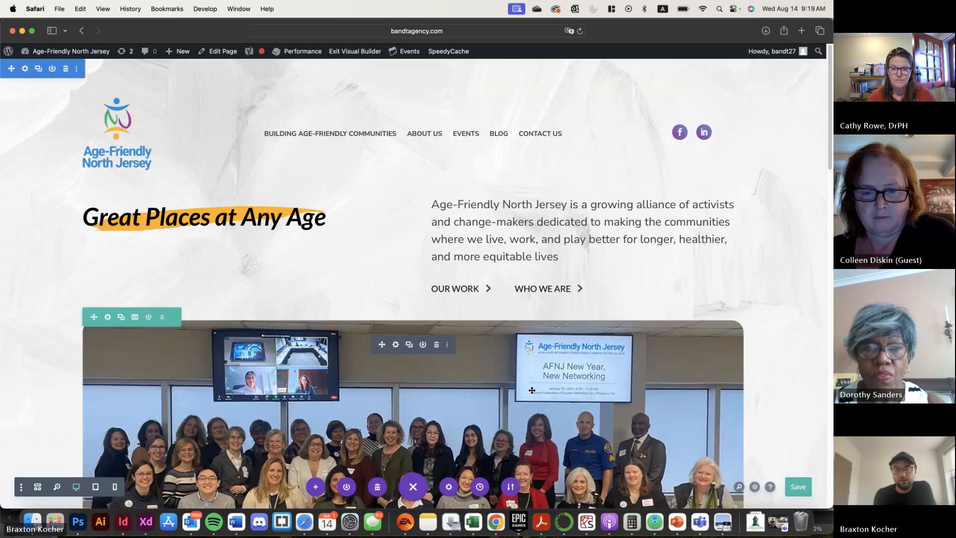
Inspect the settings of the Code module holding the group photo and close them without changes
click(396, 340)
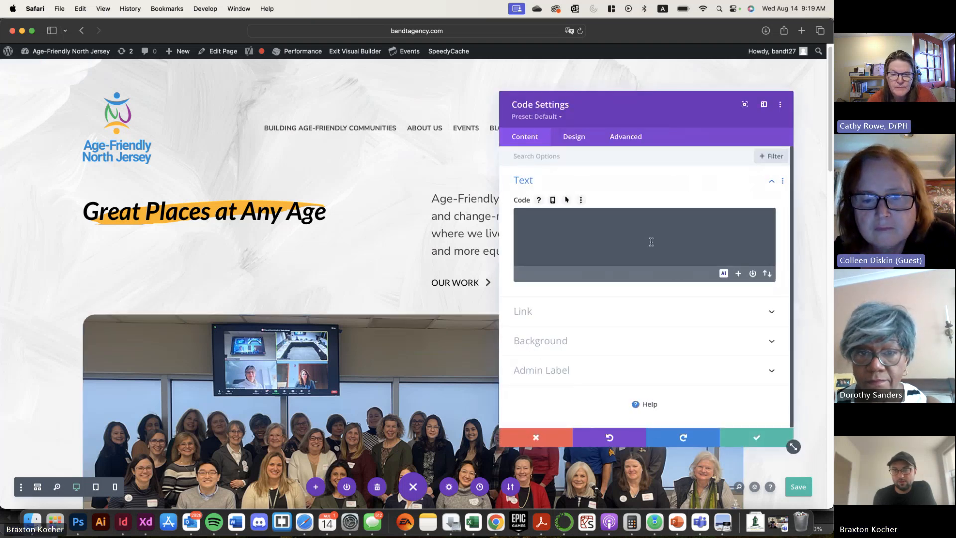
click(536, 437)
Open the settings of the Blog module under Age Friendly Success Stories and check the available post types, keeping Posts
scroll(372, 356, down, 6)
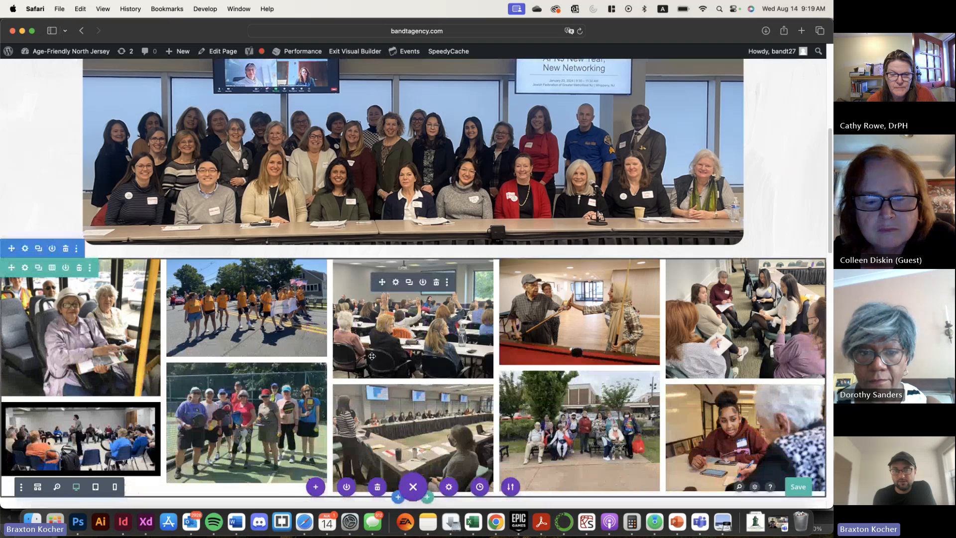
scroll(372, 356, down, 10)
scroll(382, 236, up, 2)
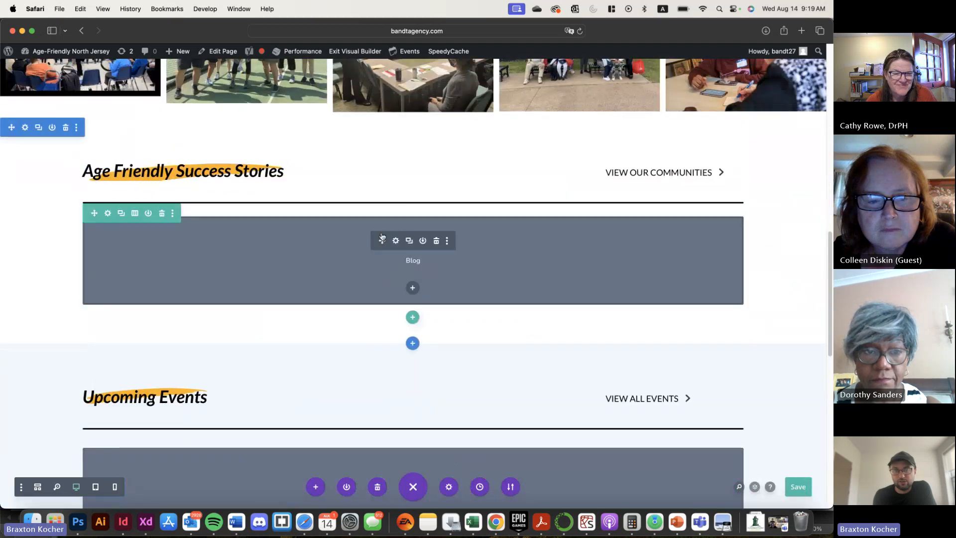
click(395, 241)
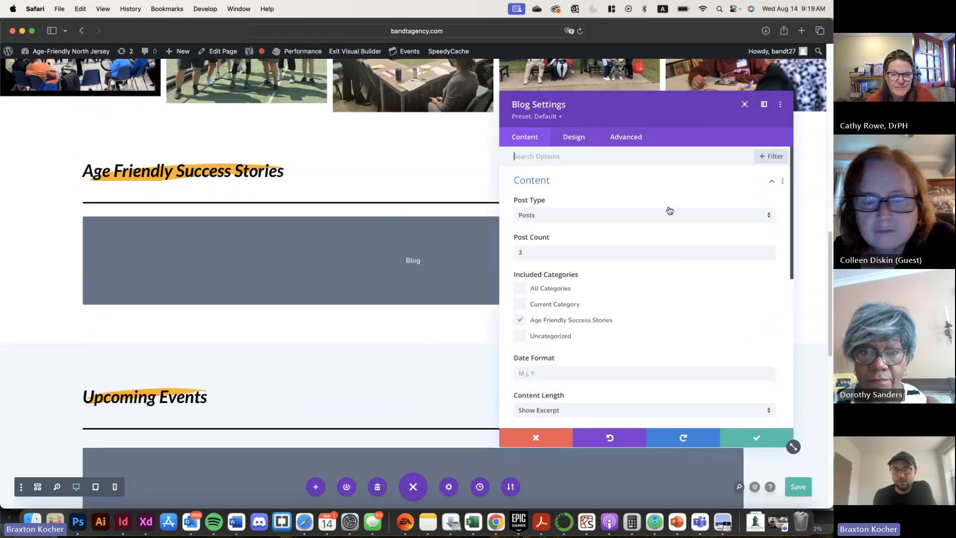
drag(638, 112, 424, 89)
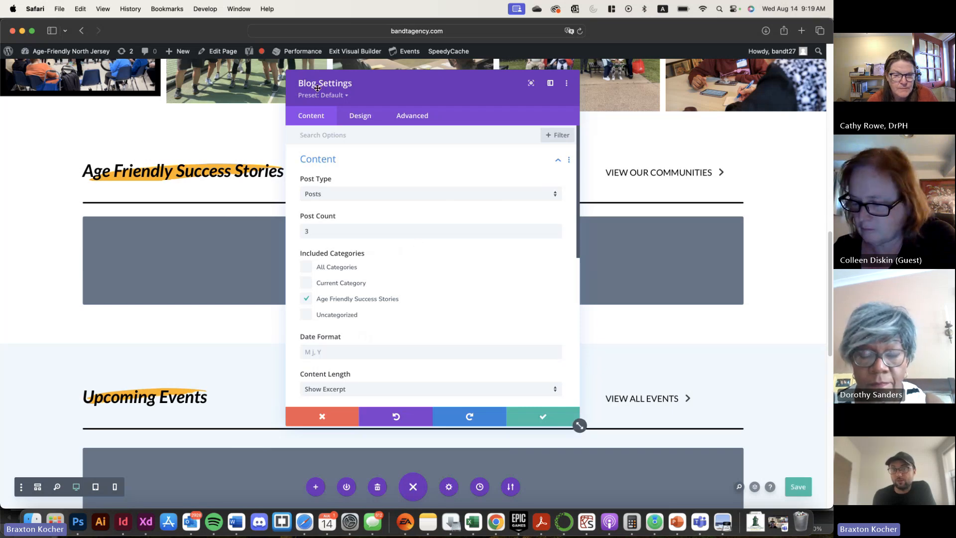
click(422, 195)
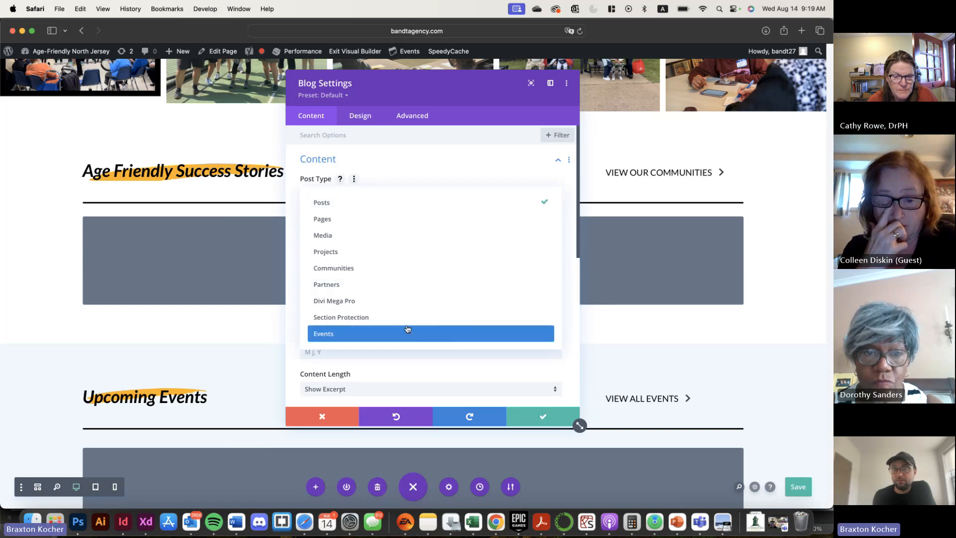
click(412, 172)
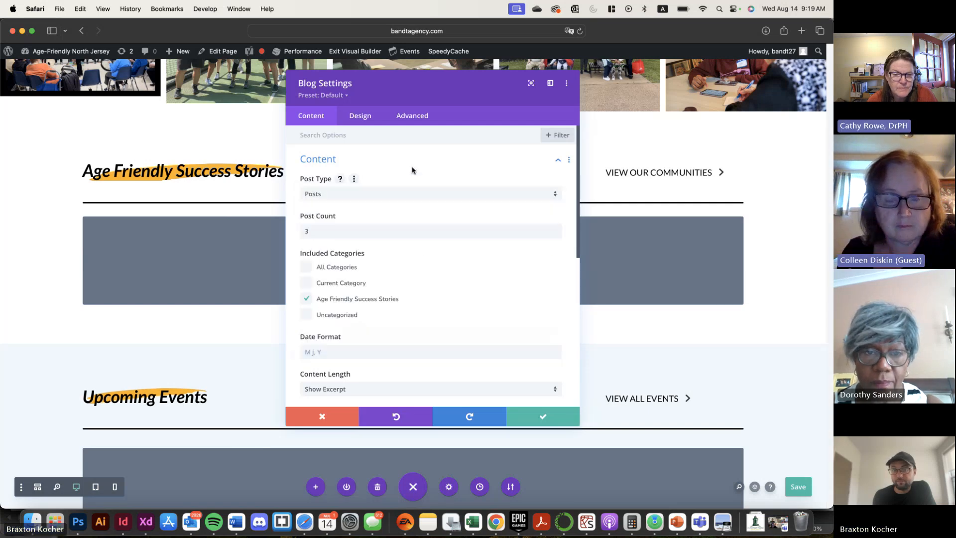
Review the Blog module's remaining content options and its design and advanced options, and close the settings without changes
scroll(367, 300, down, 5)
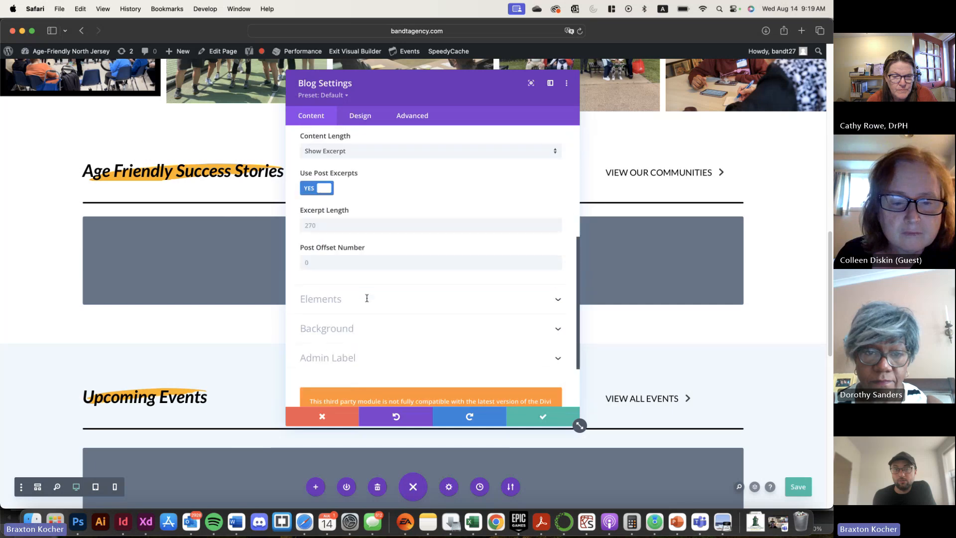
click(376, 117)
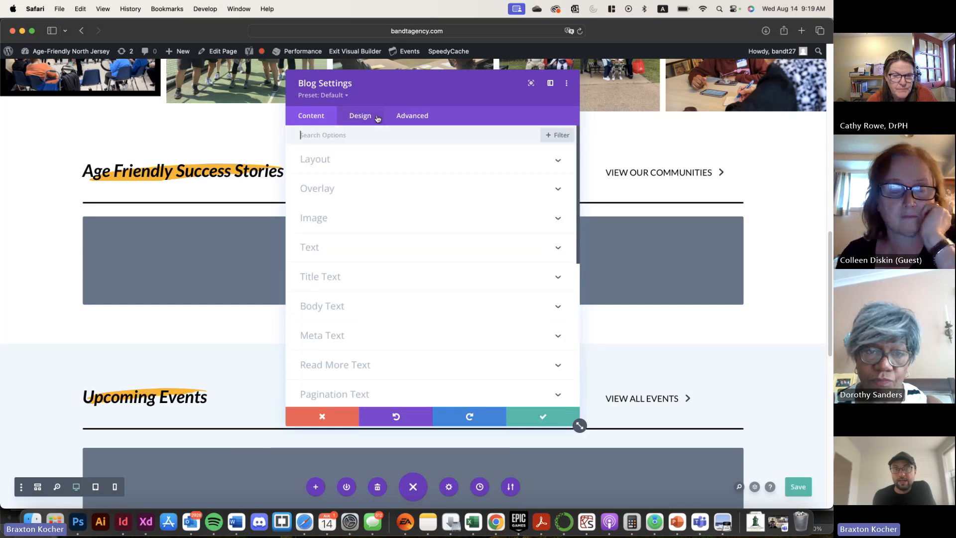
click(363, 164)
click(358, 224)
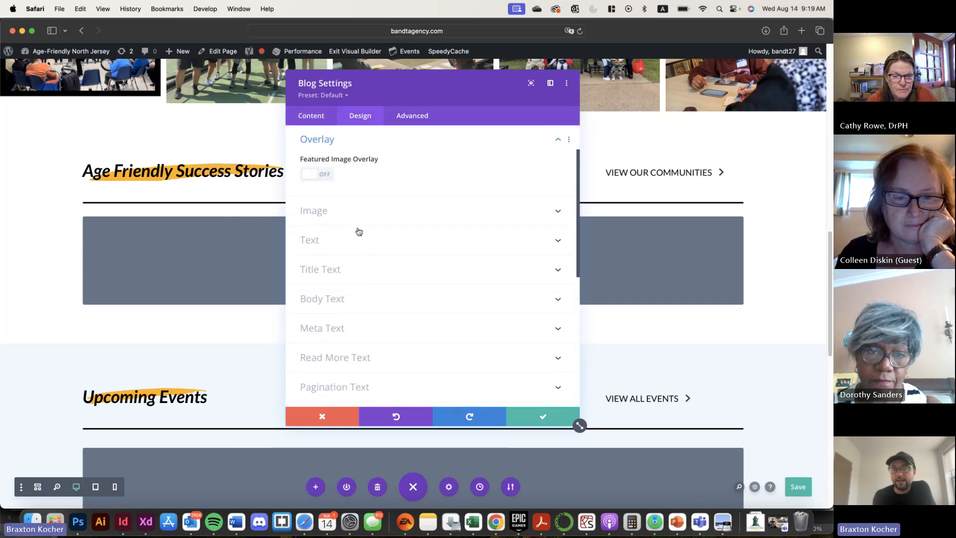
click(411, 118)
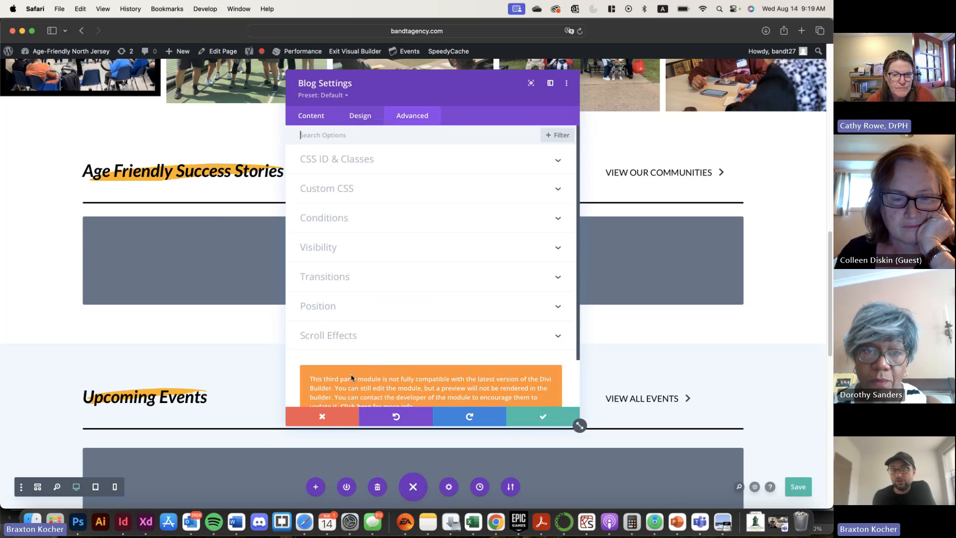
click(324, 416)
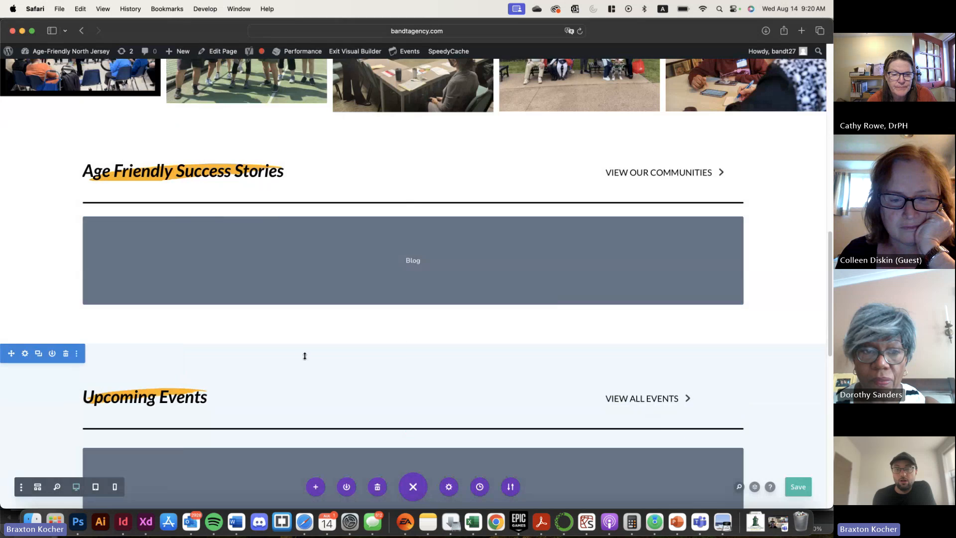
scroll(303, 356, down, 5)
scroll(264, 294, up, 5)
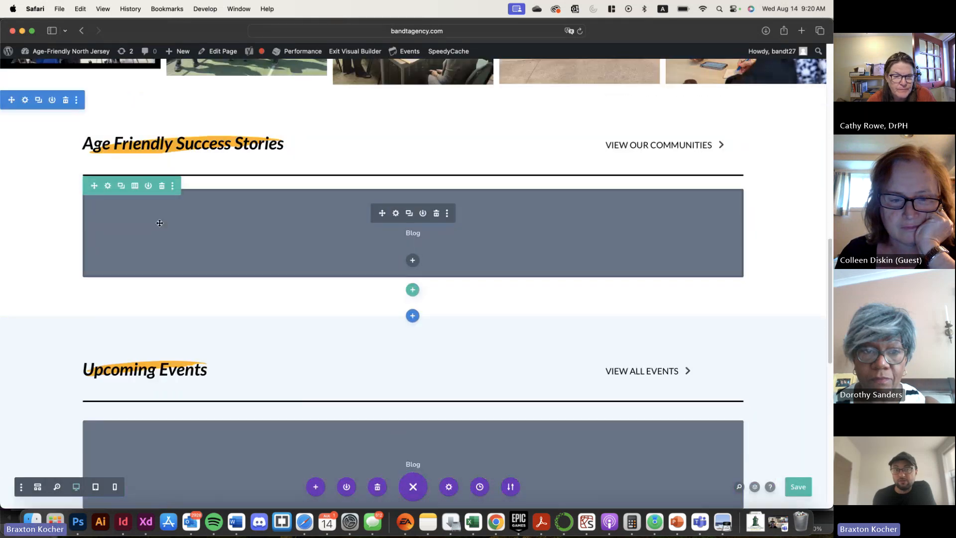
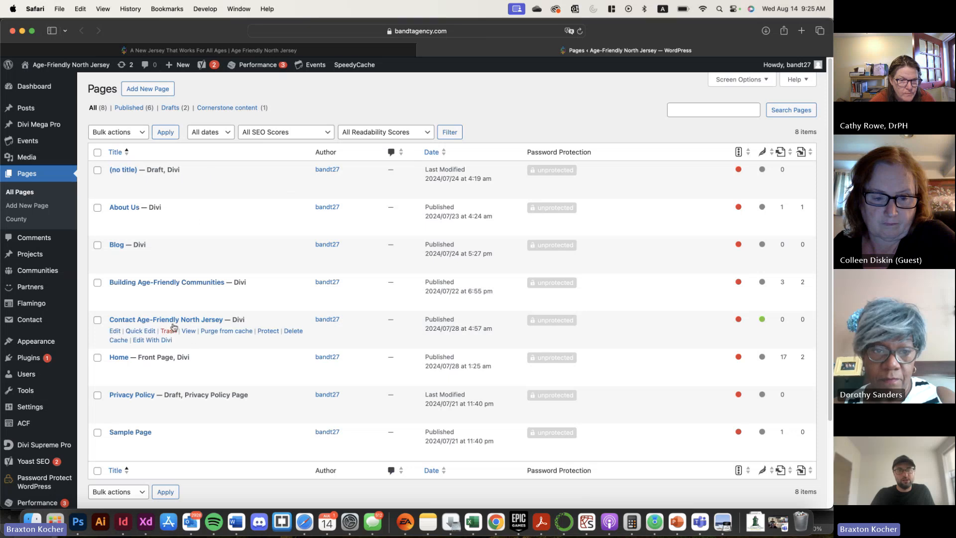
Open the Building Age-Friendly Communities page for editing with Divi and look through its sections, including Our Communities
click(149, 304)
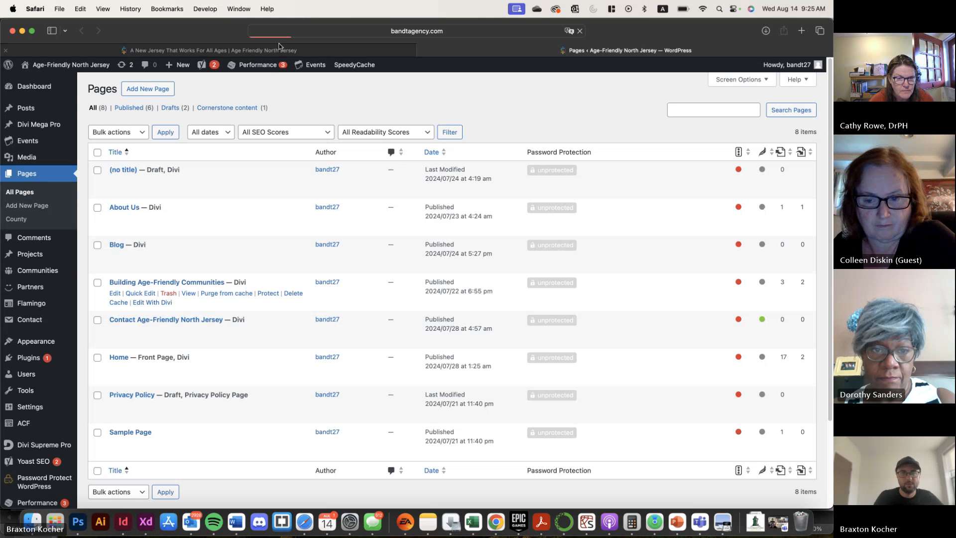
mouse_move(281, 51)
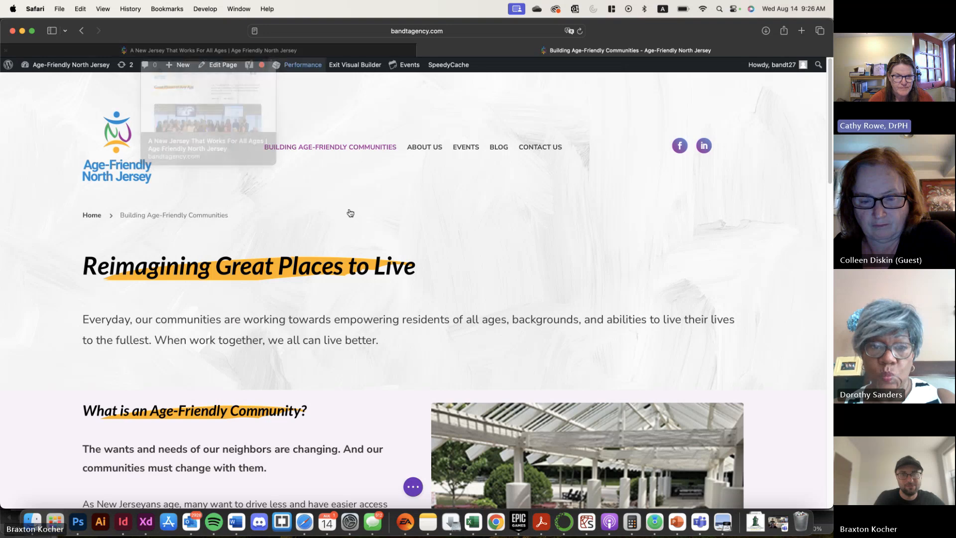
scroll(412, 239, down, 5)
scroll(414, 230, down, 6)
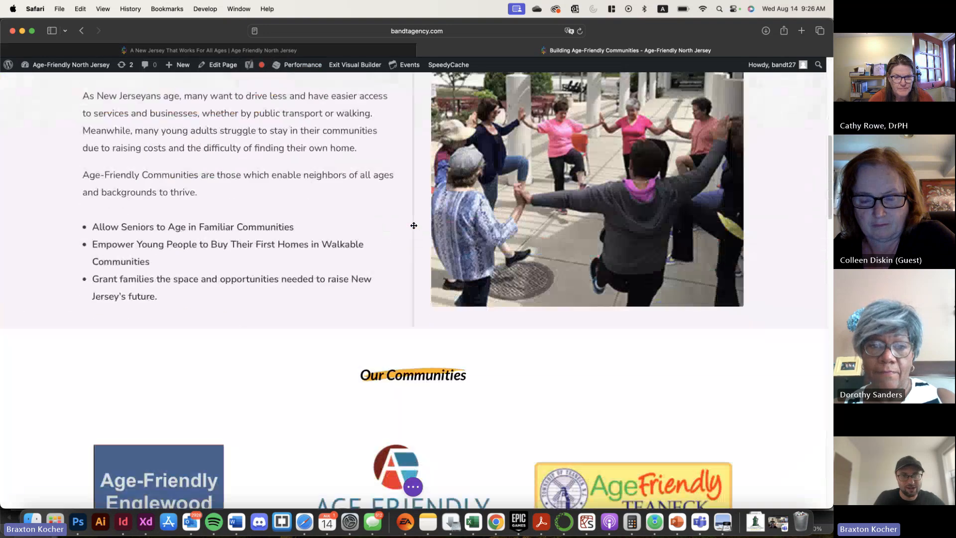
scroll(413, 224, down, 15)
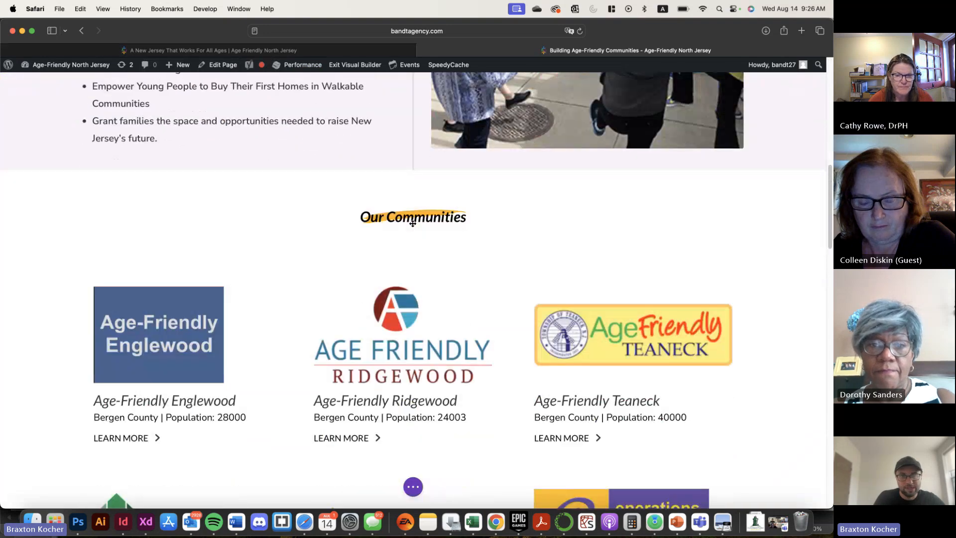
scroll(412, 224, up, 2)
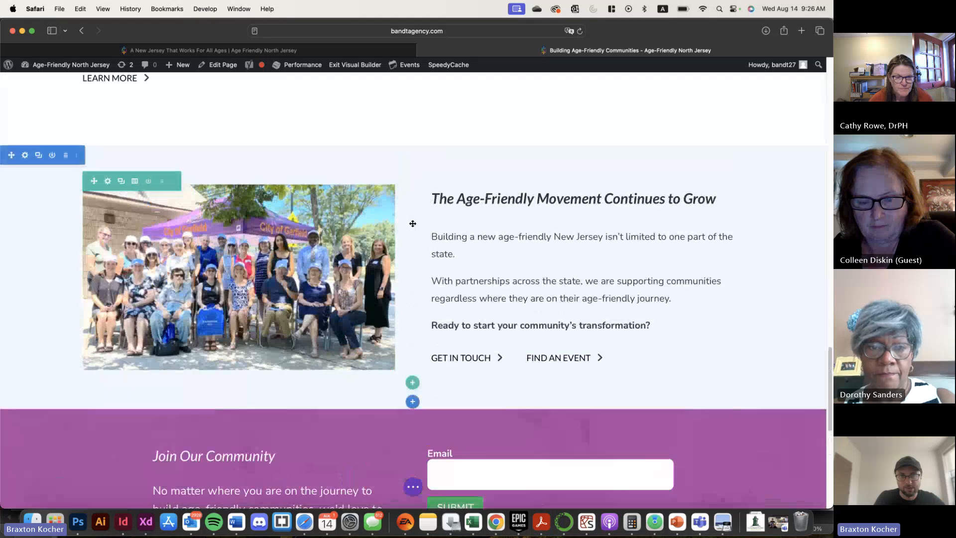
Copy the full-width photo gallery section above Age Friendly Success Stories on the home page
click(169, 51)
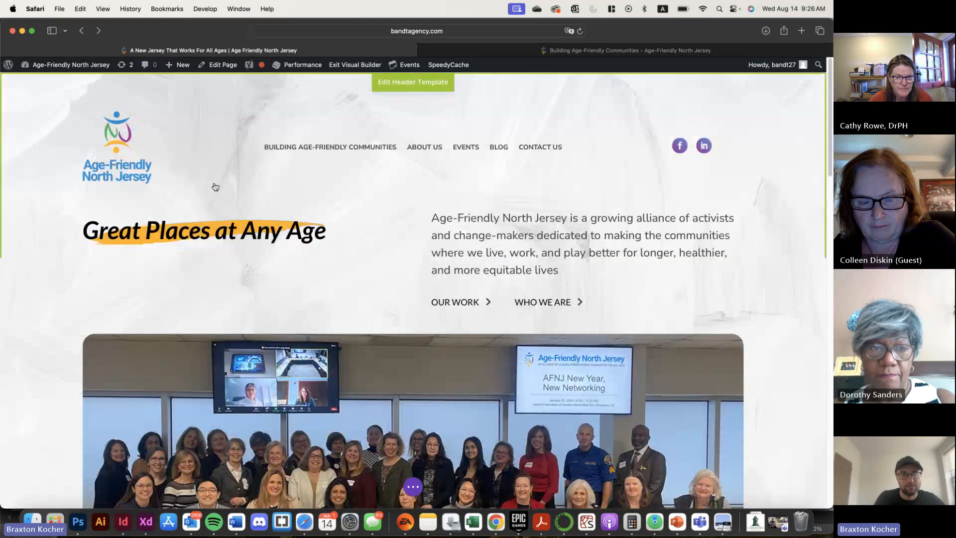
scroll(204, 174, up, 10)
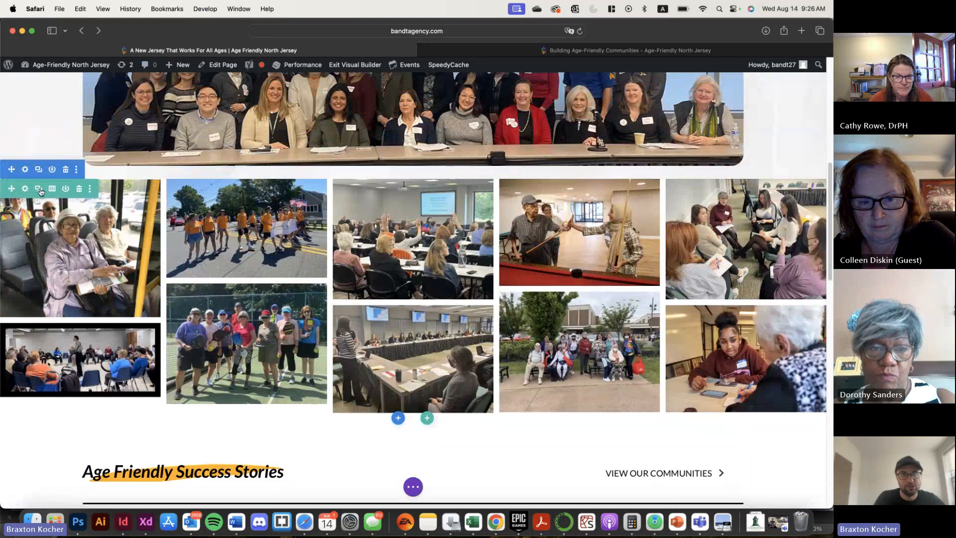
click(77, 171)
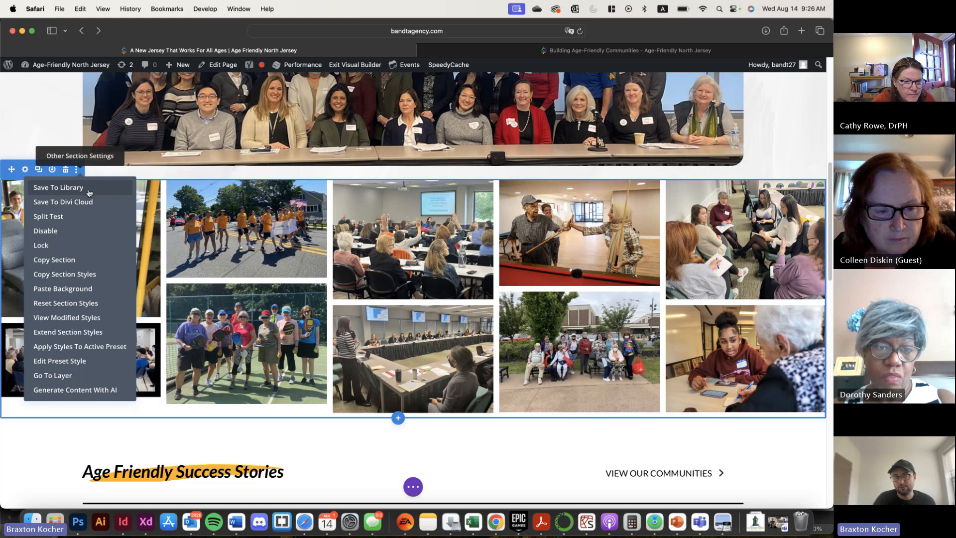
click(73, 266)
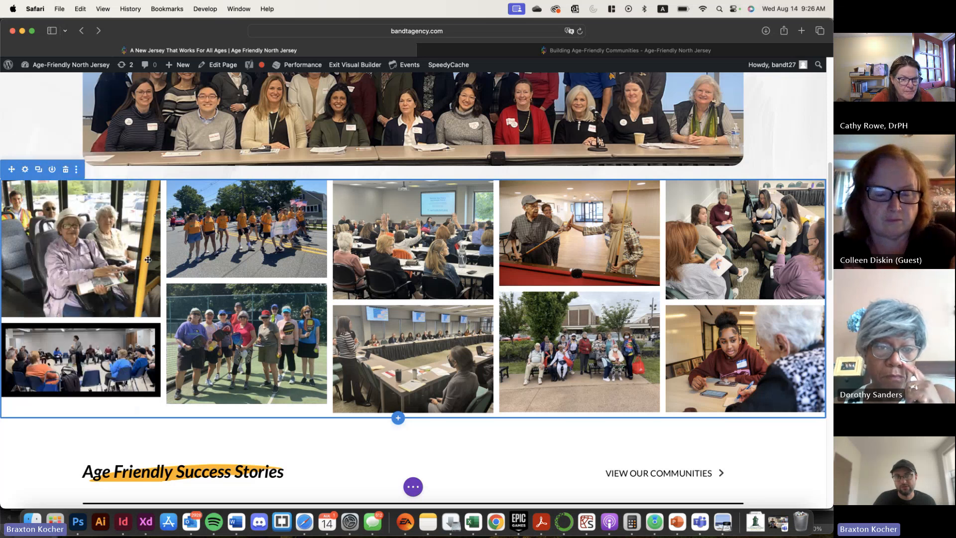
Paste the copied gallery section below The Age-Friendly Movement Continues to Grow on the Building Age-Friendly Communities page, and delete the pasted copy
key(ctrl+Tab)
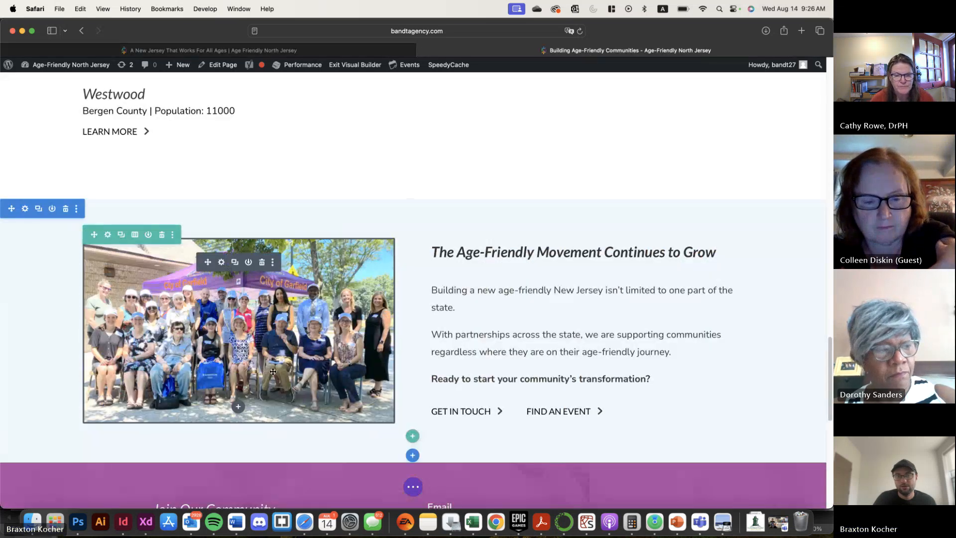
click(76, 208)
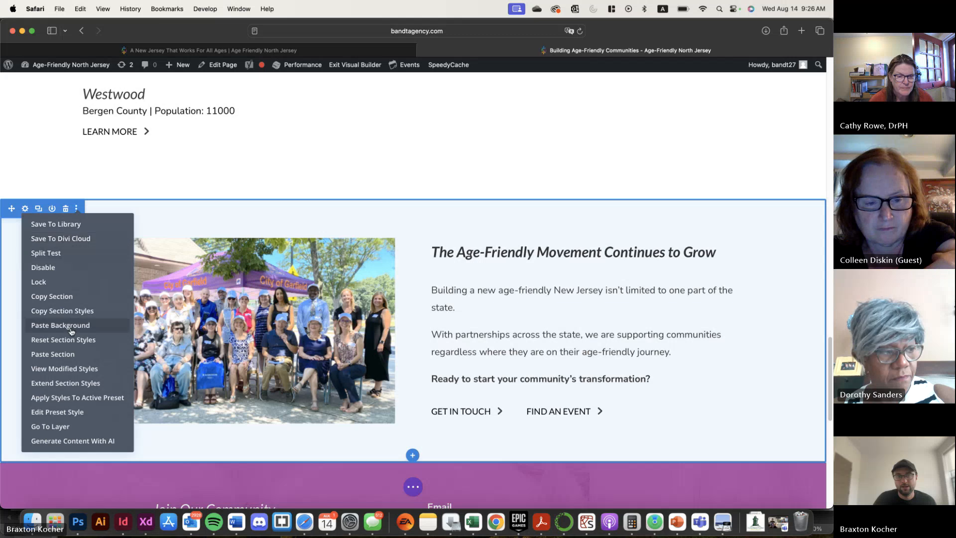
click(97, 354)
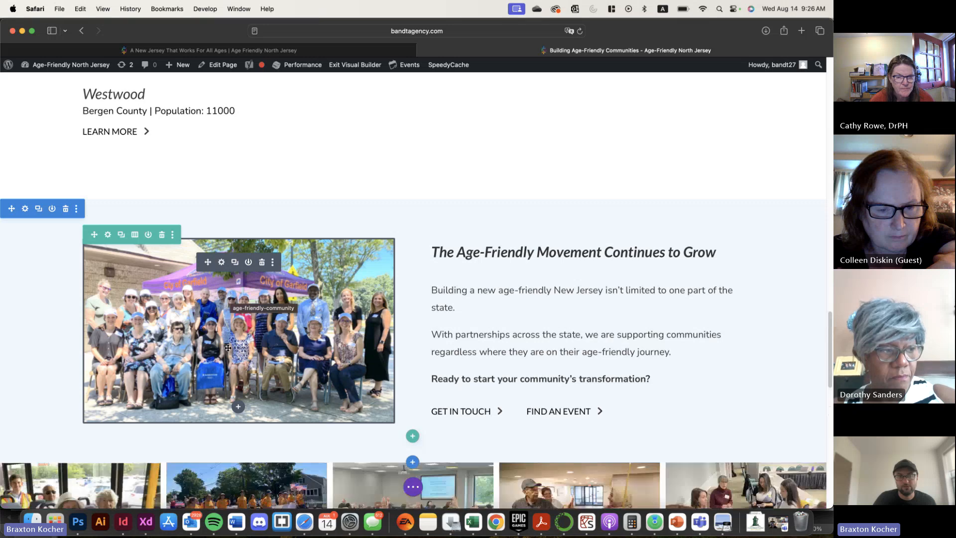
scroll(228, 345, down, 5)
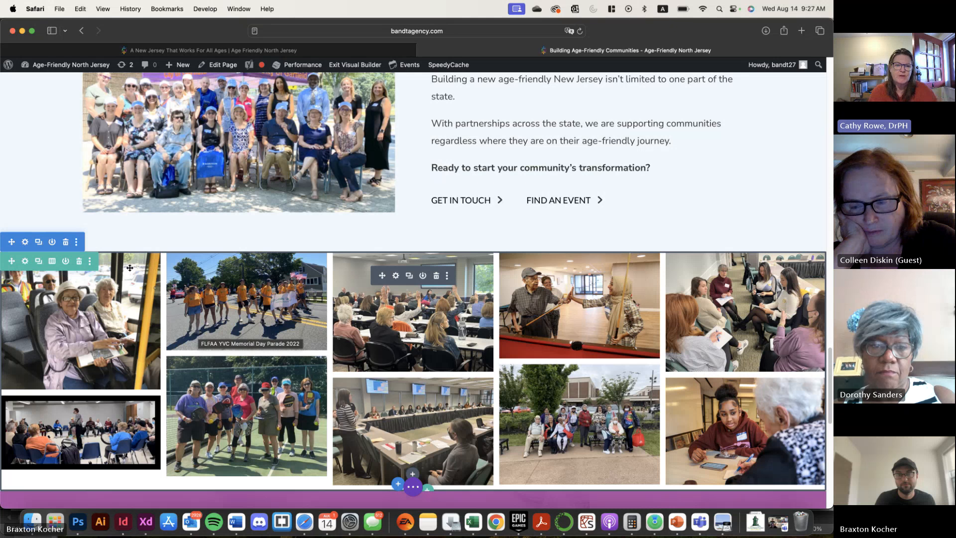
click(66, 243)
Inspect the home page's editing history in the visual builder and close it without restoring any state
click(164, 50)
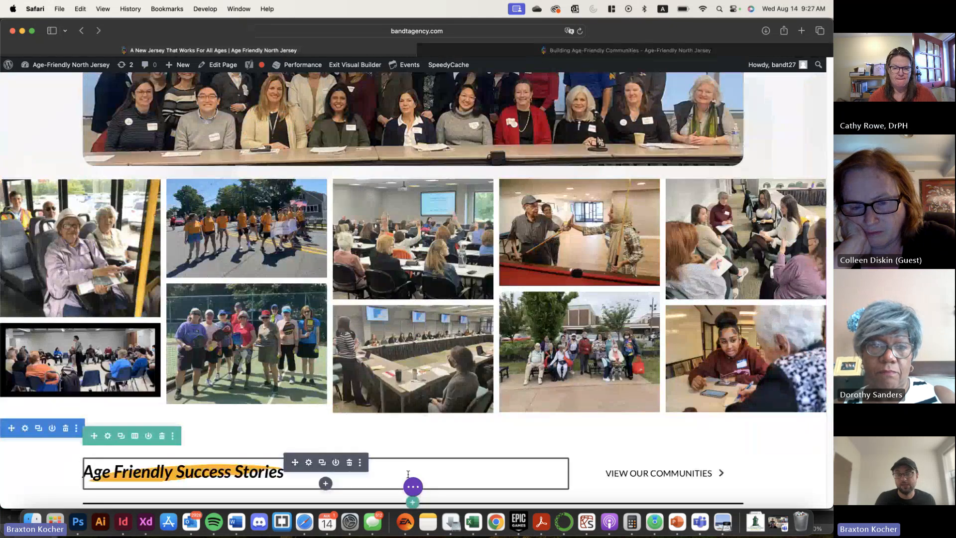
click(424, 488)
click(479, 487)
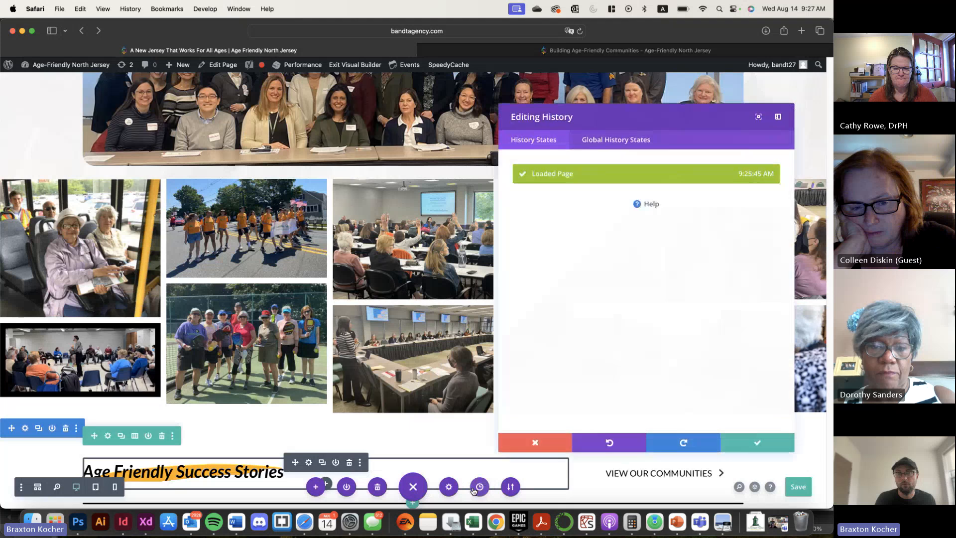
drag(589, 120, 287, 89)
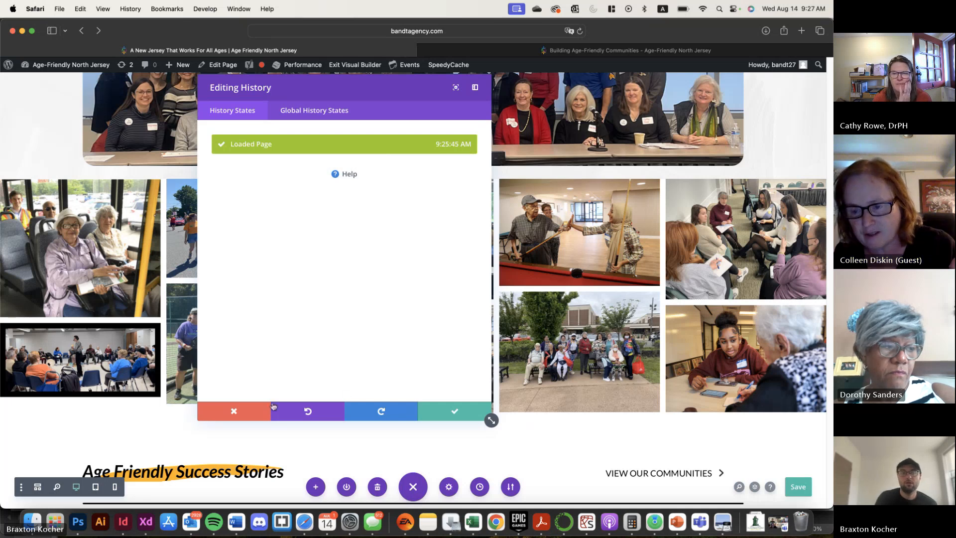
click(252, 410)
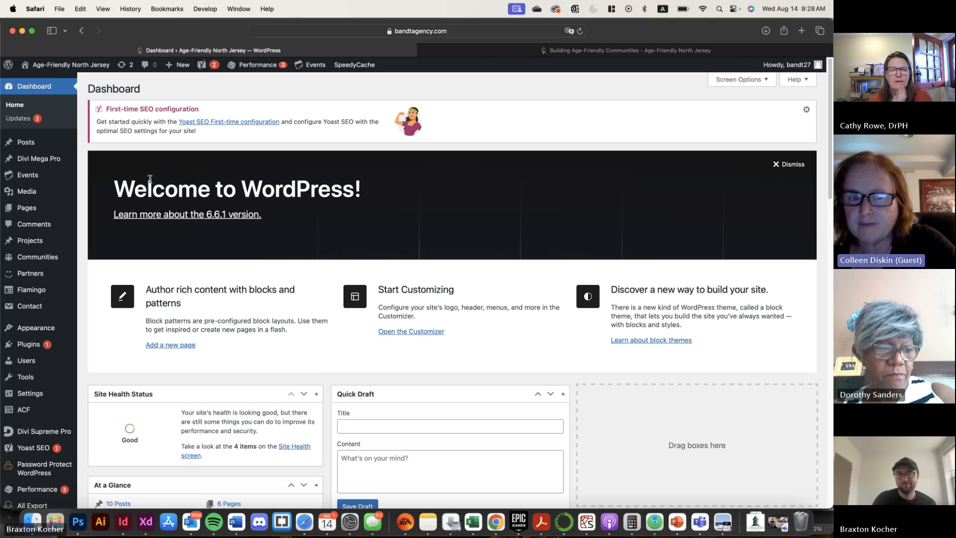
Open the list of all pages and highlight the Draft label of the Privacy Policy page
click(41, 210)
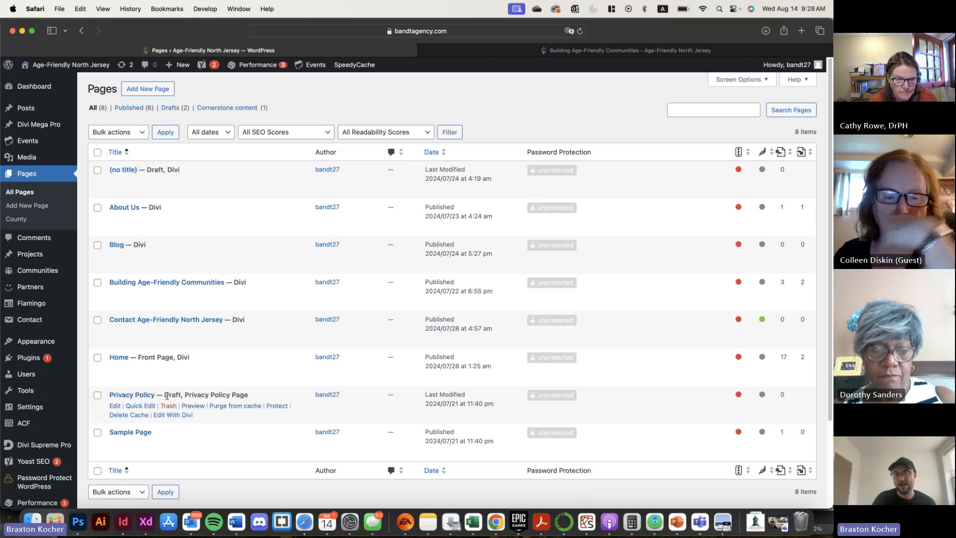
drag(165, 396, 178, 393)
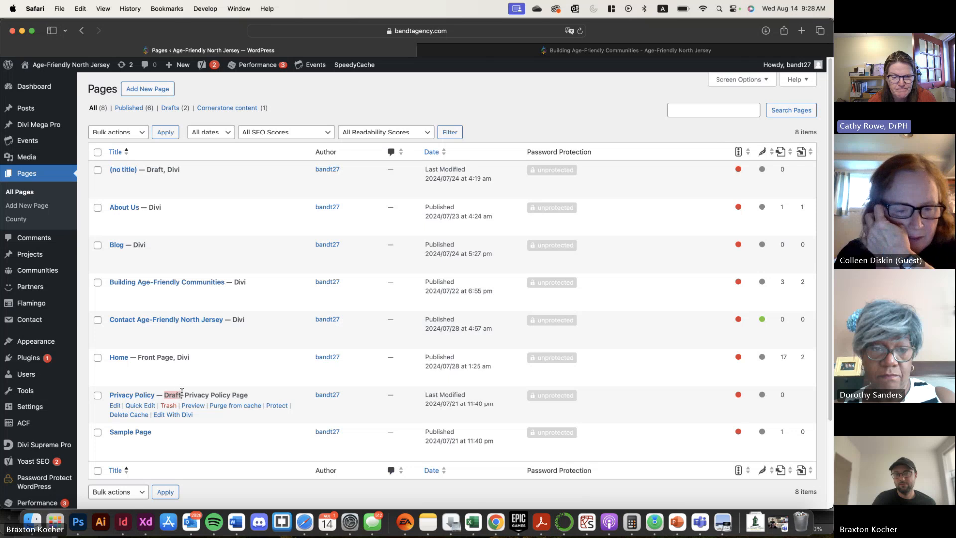
View the blank editor for adding a new page and return to the Pages list without creating anything
click(156, 89)
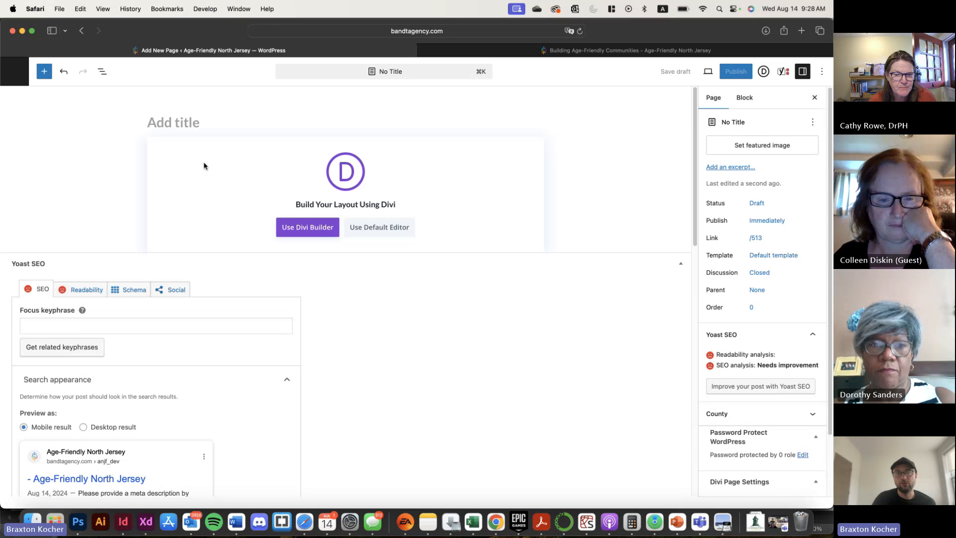
click(88, 32)
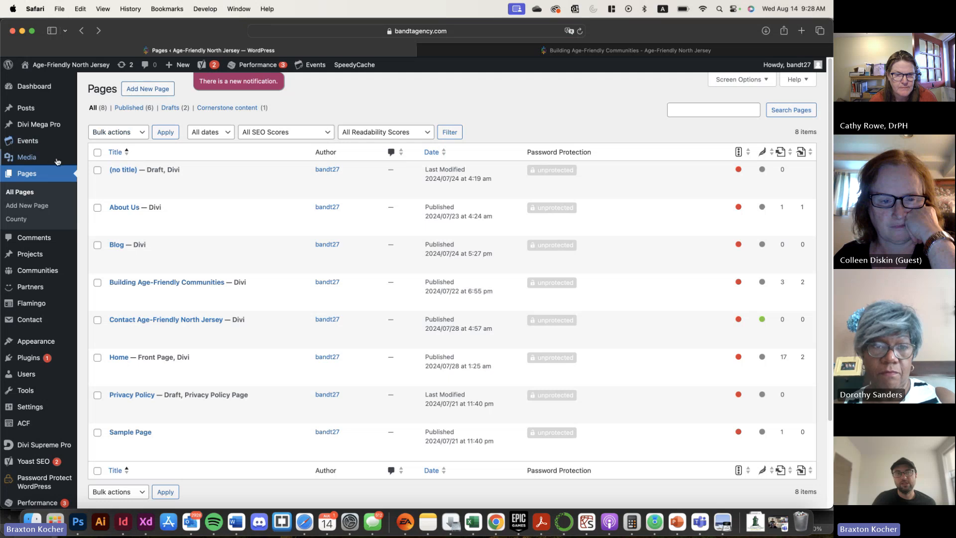
click(154, 89)
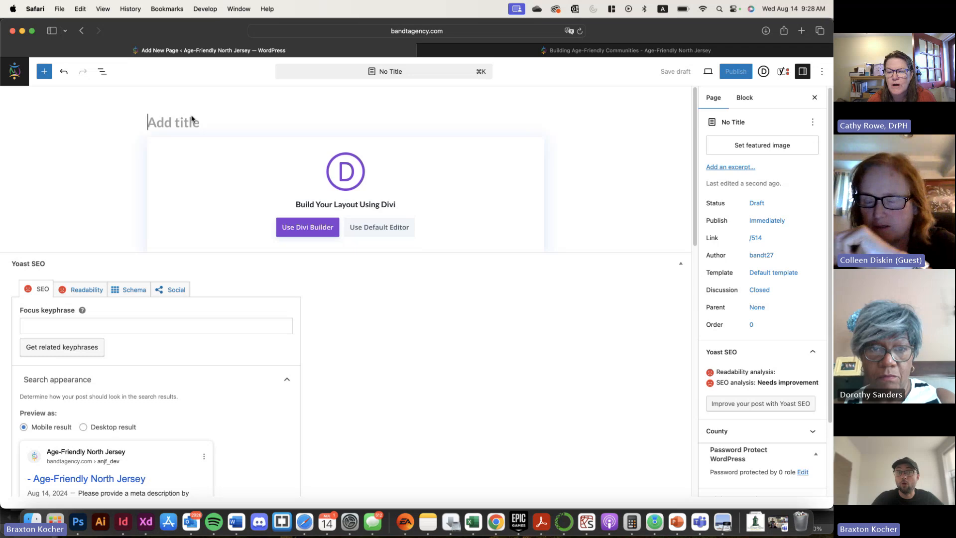
click(87, 32)
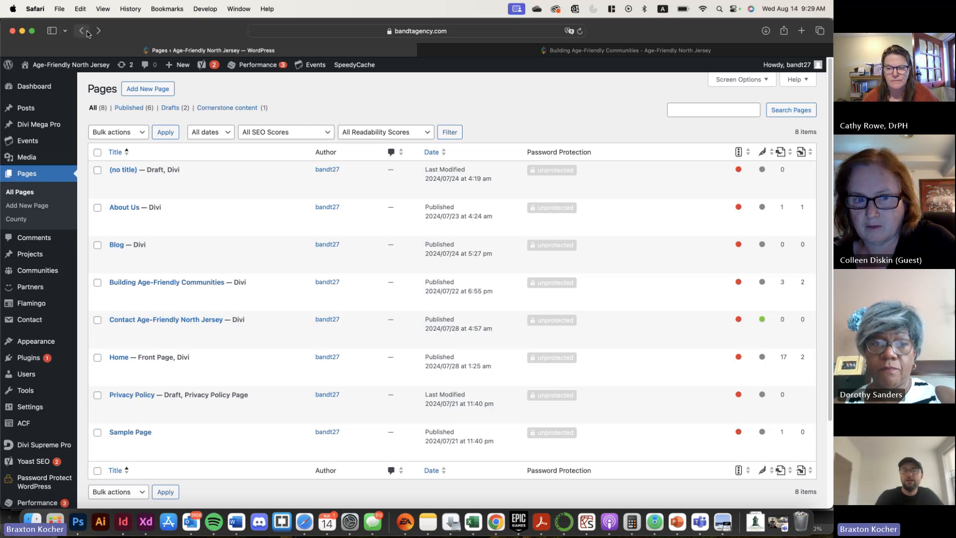
View the blank editor for adding a new post and return to the Pages list
mouse_move(39, 141)
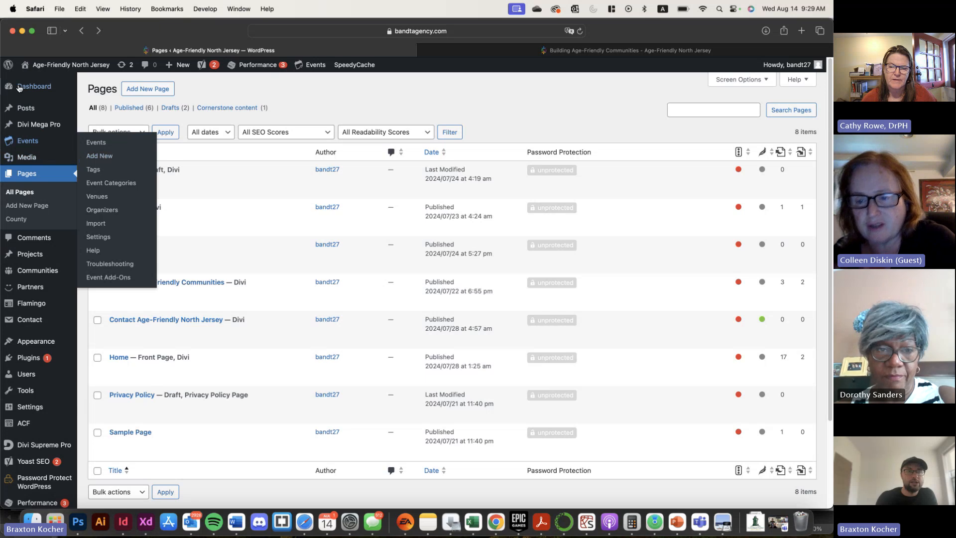
mouse_move(33, 110)
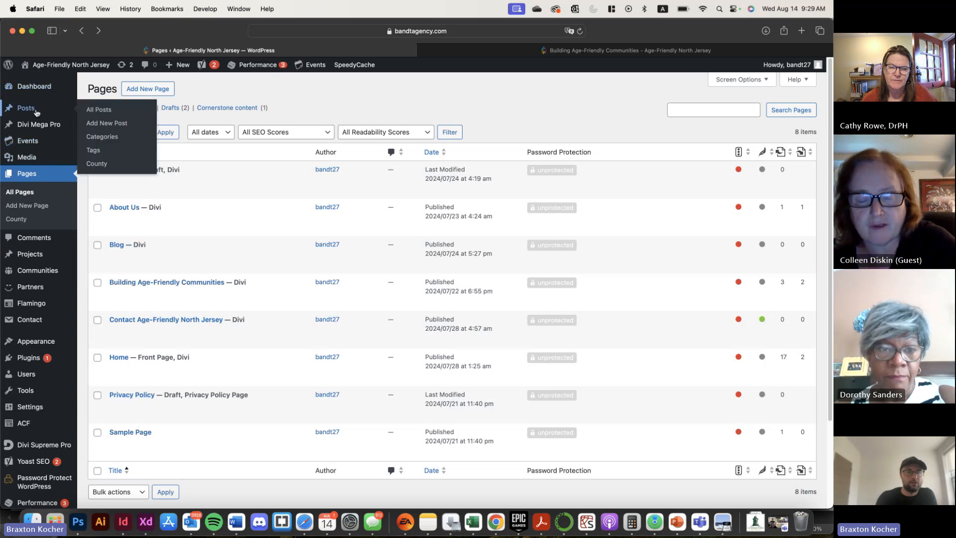
click(111, 124)
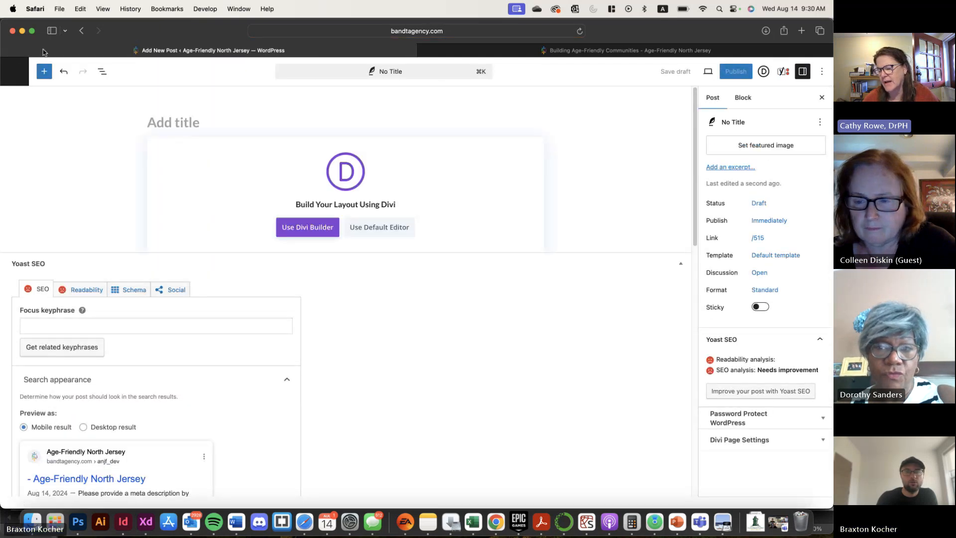
click(82, 33)
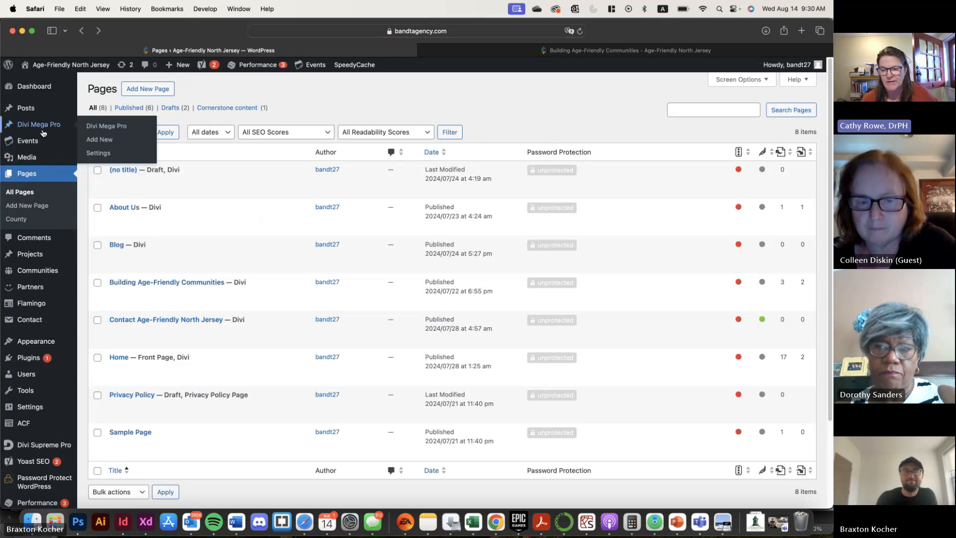
Open the list of all posts and look through its scheduled, draft and published entries
mouse_move(41, 115)
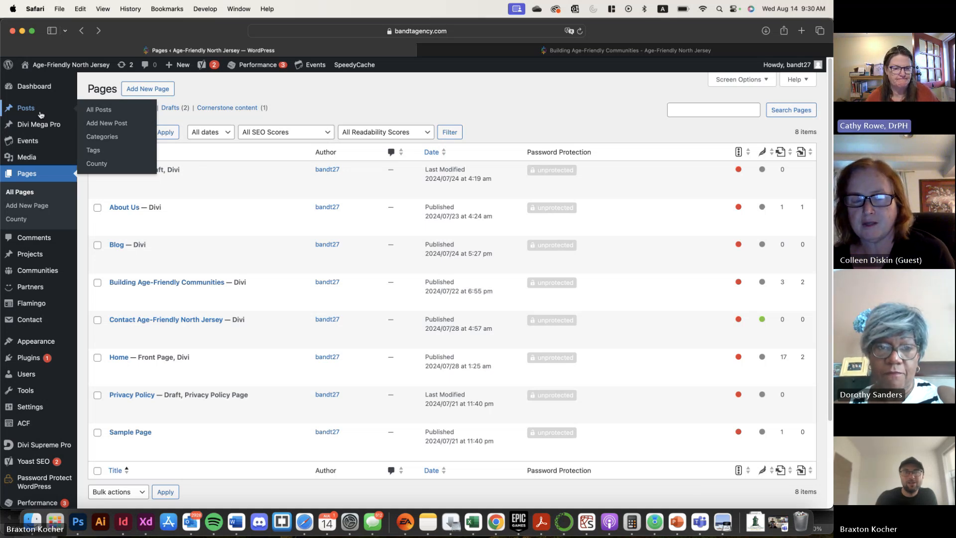
click(104, 116)
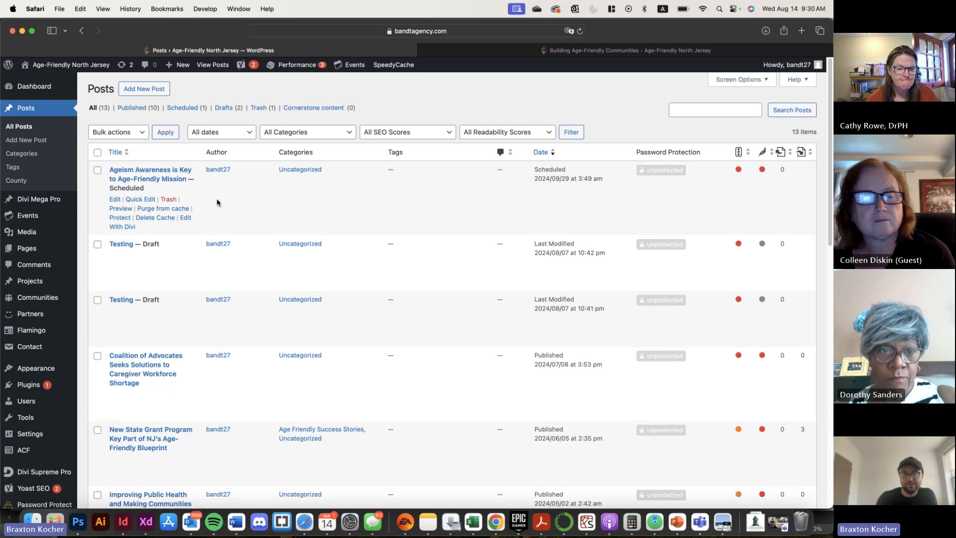
scroll(217, 202, down, 10)
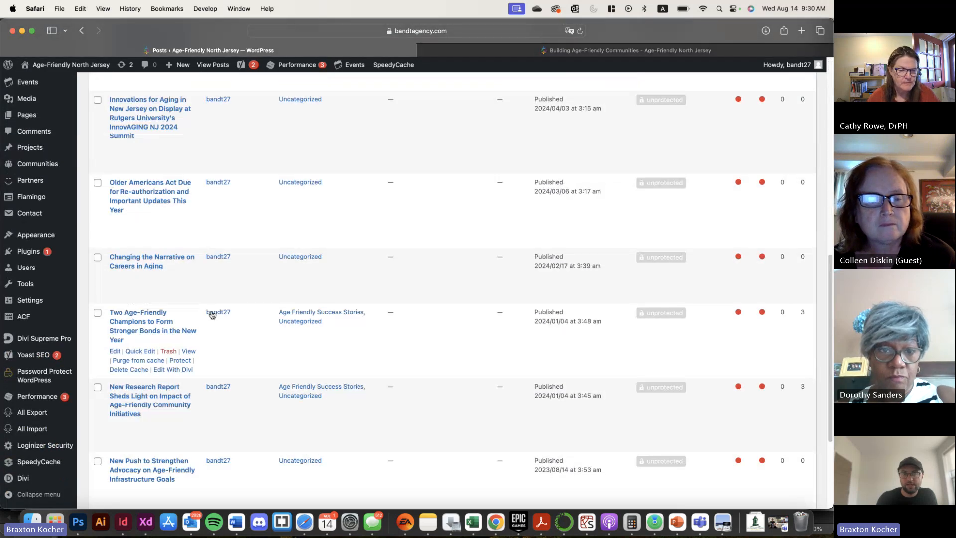
scroll(211, 314, down, 3)
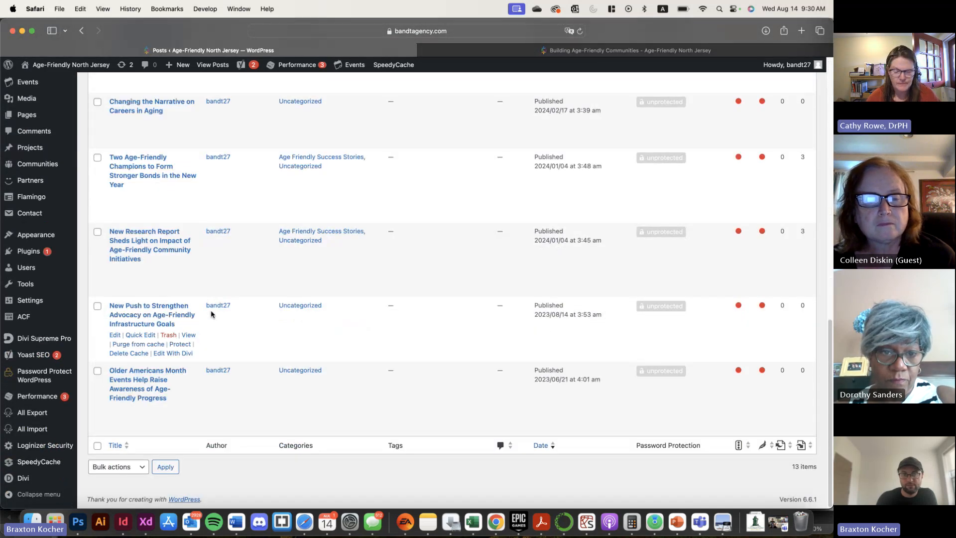
scroll(212, 314, up, 12)
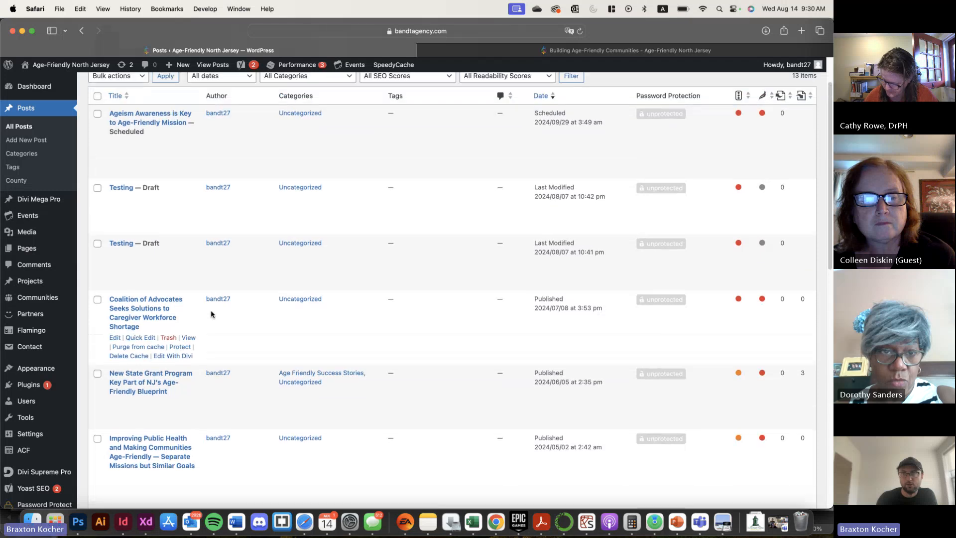
scroll(211, 314, up, 2)
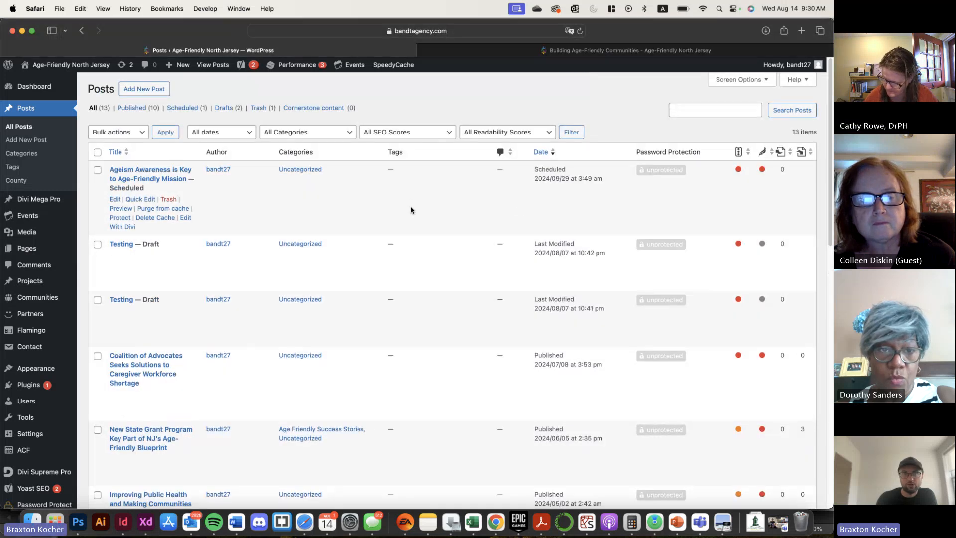
Add a new post using the default editor and title it "New Post"
click(163, 93)
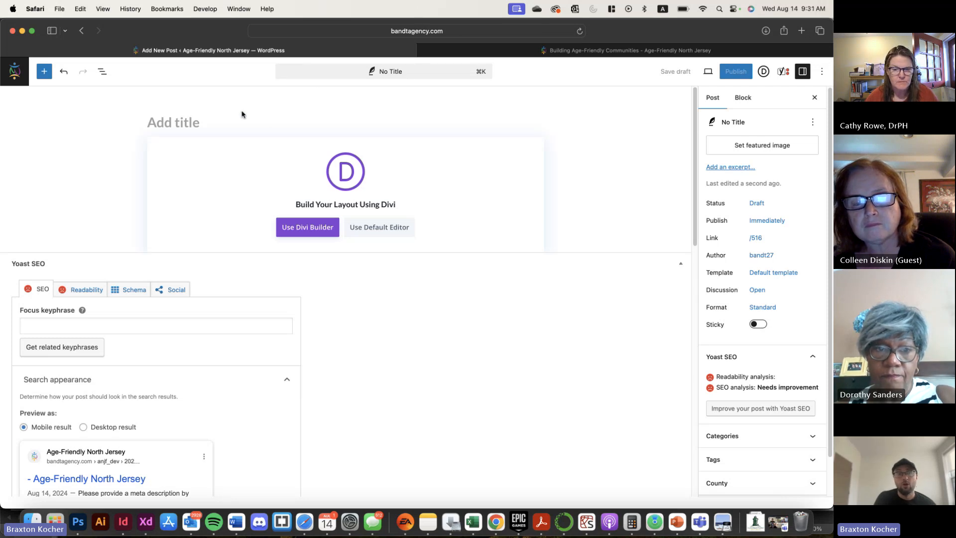
click(165, 121)
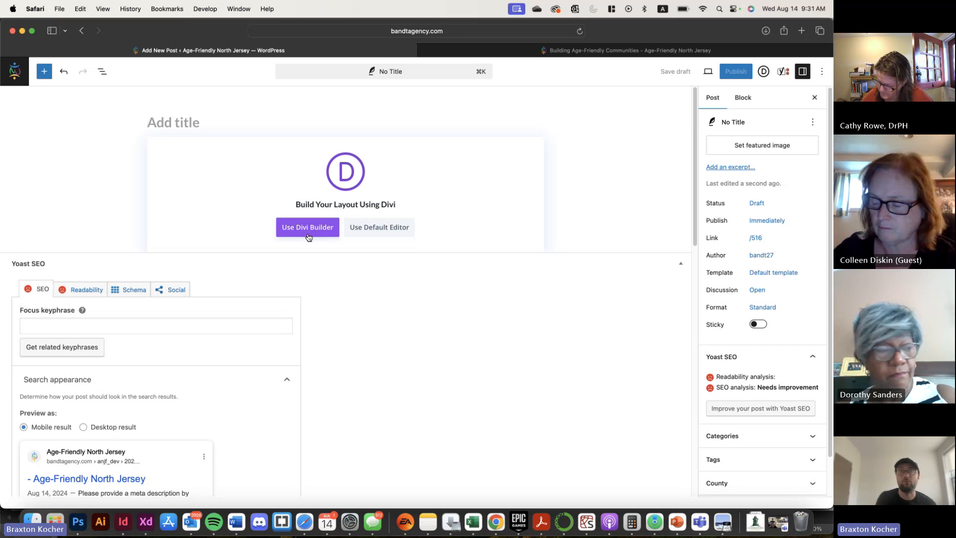
click(359, 233)
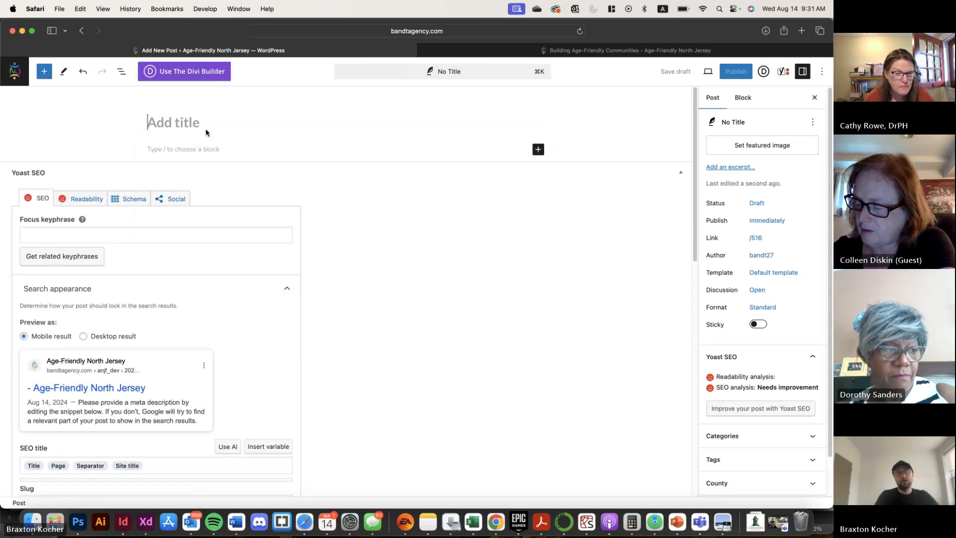
text(NEw)
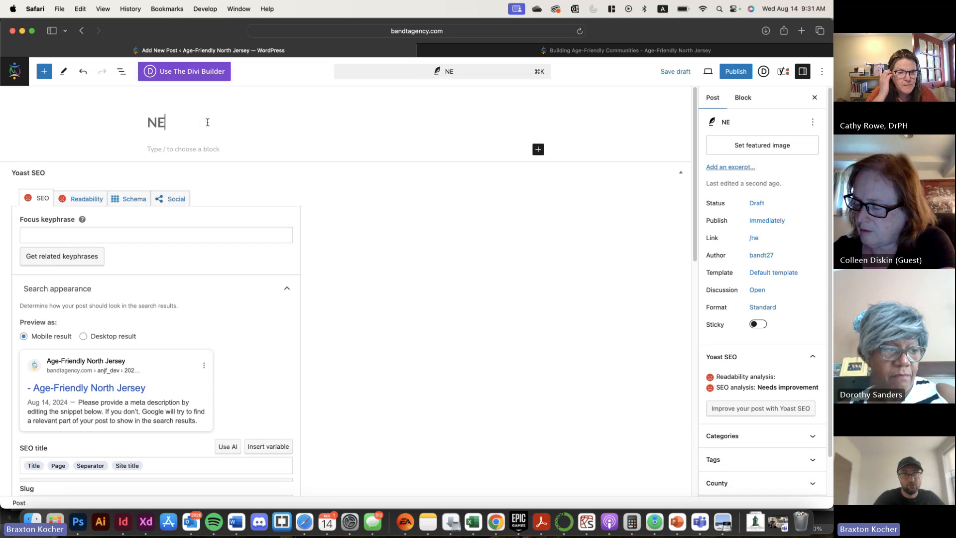
key(BackSpace)
key(BackSpace)
text(ew Post)
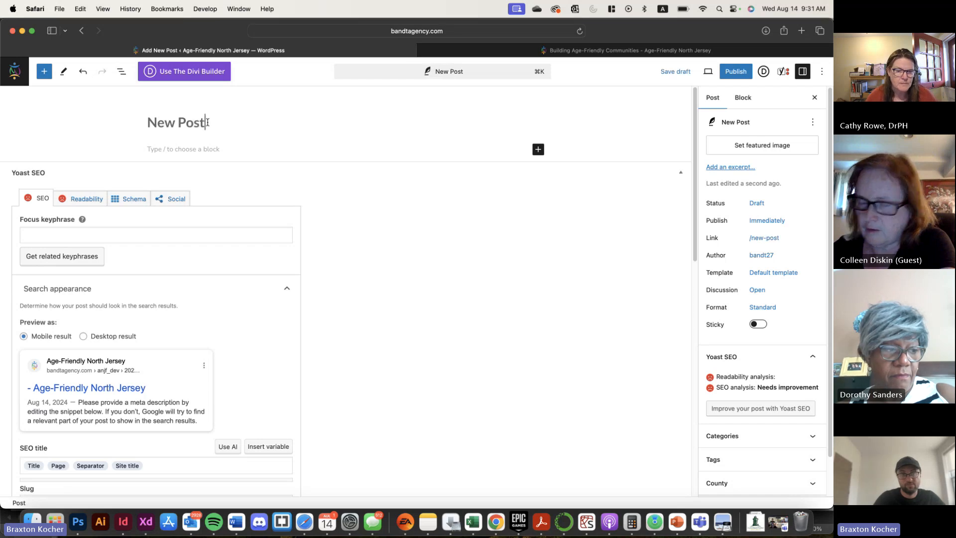
Browse the full library of blocks that can be added to the post body, from text blocks to widgets
click(188, 147)
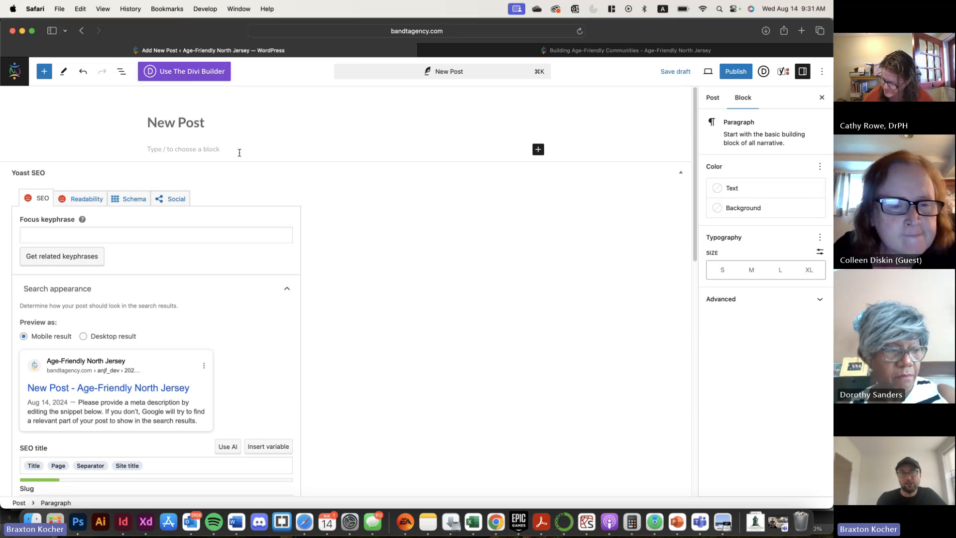
click(537, 150)
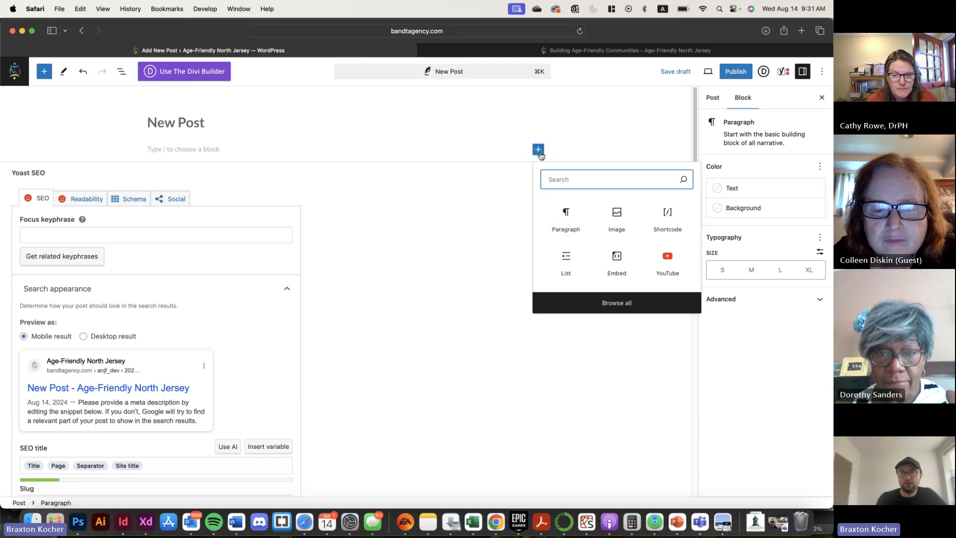
click(629, 308)
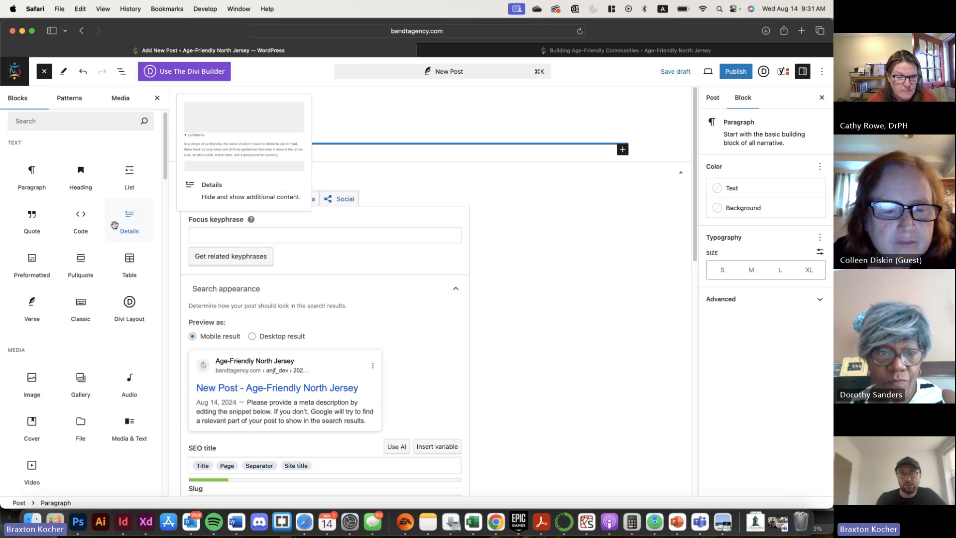
scroll(115, 226, down, 10)
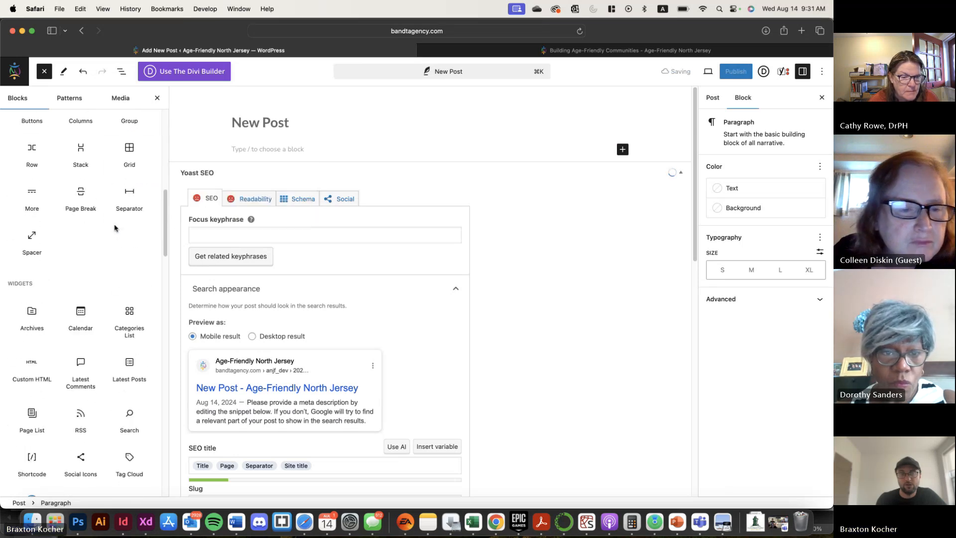
scroll(117, 221, up, 2)
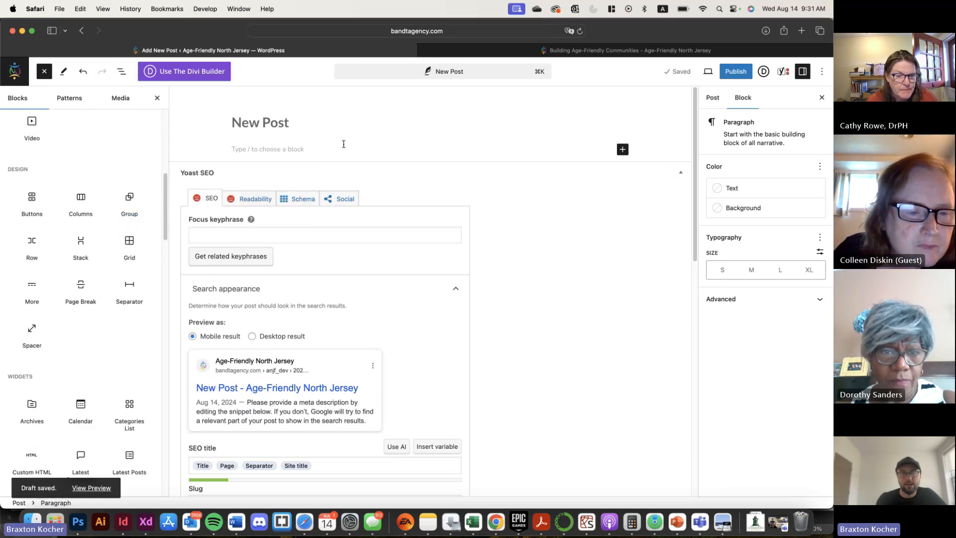
Write the body paragraph "Hi I am a blog post." below the post title
click(327, 150)
text(asf)
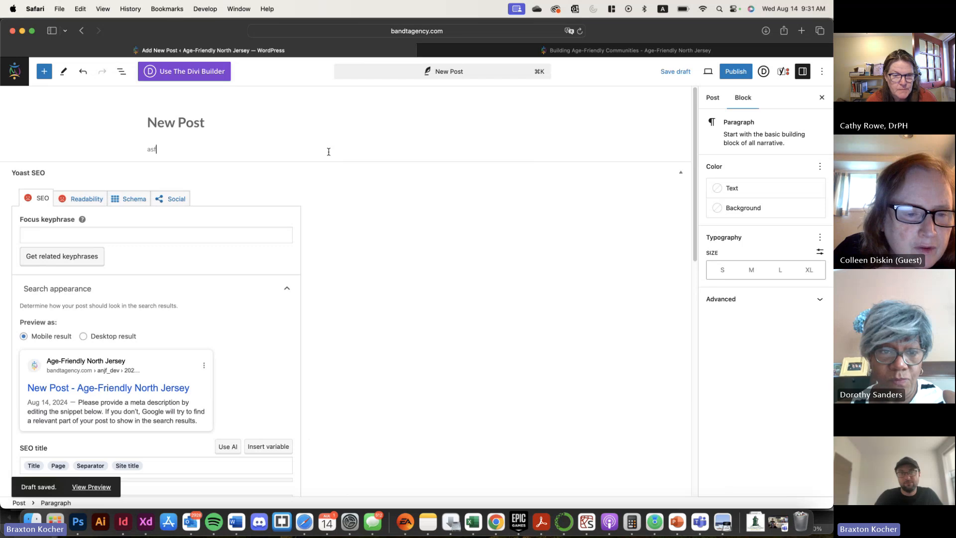
key(BackSpace)
key(BackSpace)
key(BackSpace)
text(Hi)
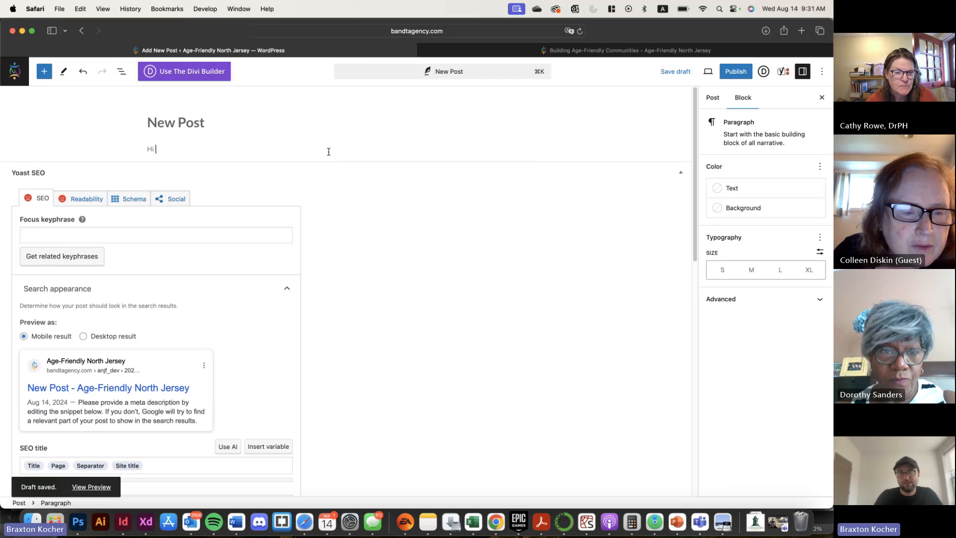
text( I am a bl)
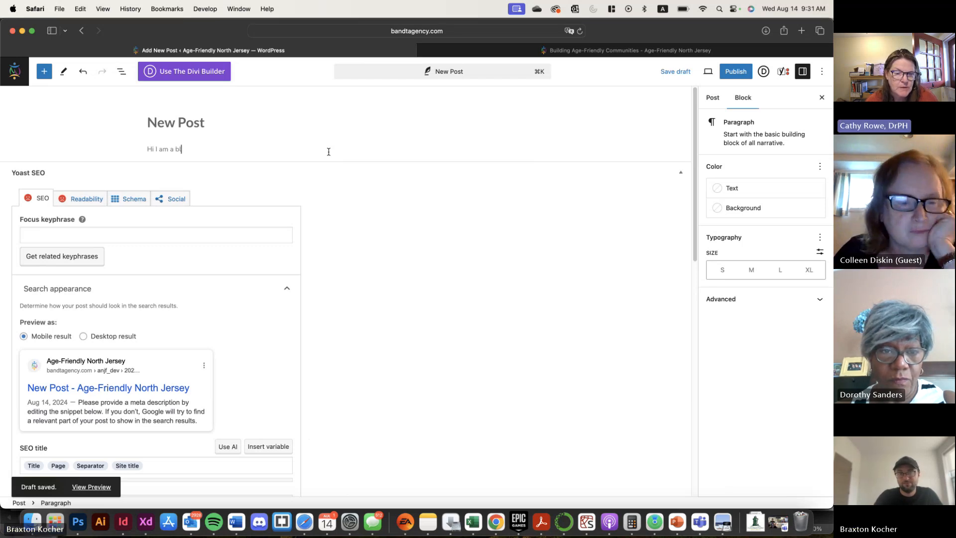
text(og post.)
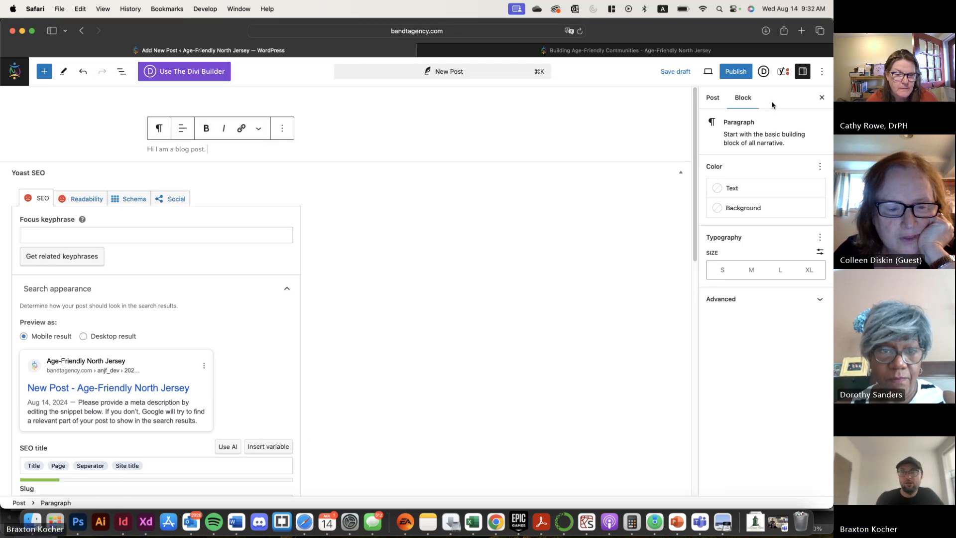
Hide the settings sidebar, view the paragraph's block options, and look through the available media, widget and theme blocks
click(824, 98)
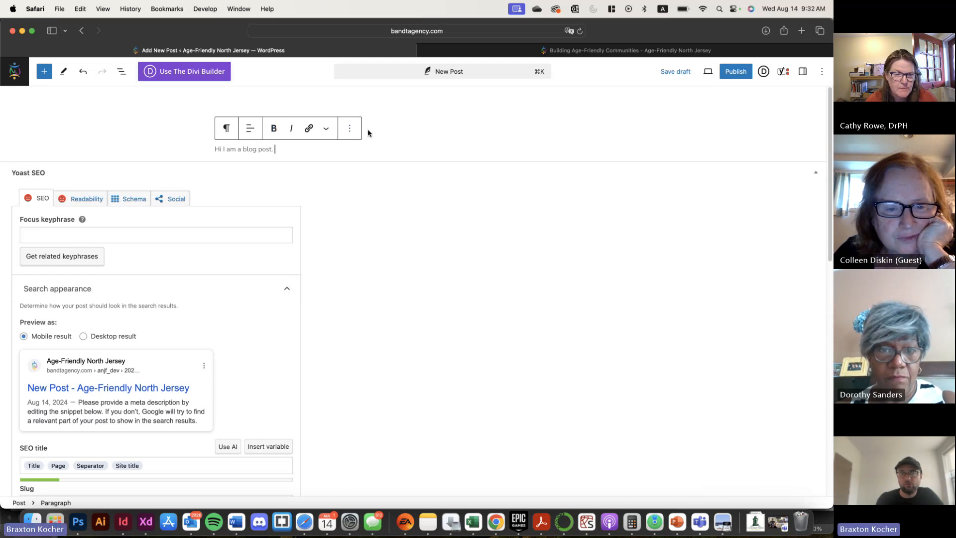
click(348, 130)
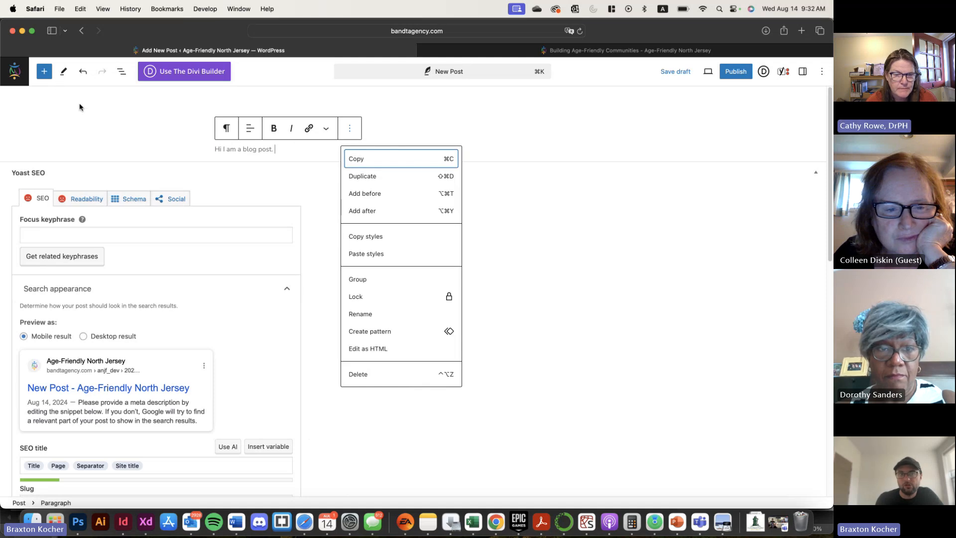
click(43, 71)
scroll(61, 300, down, 15)
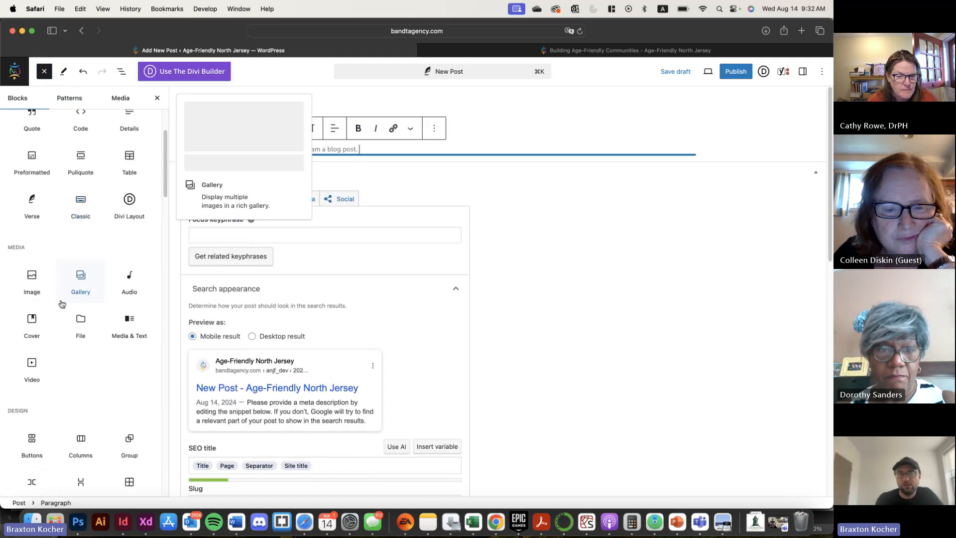
scroll(61, 303, down, 5)
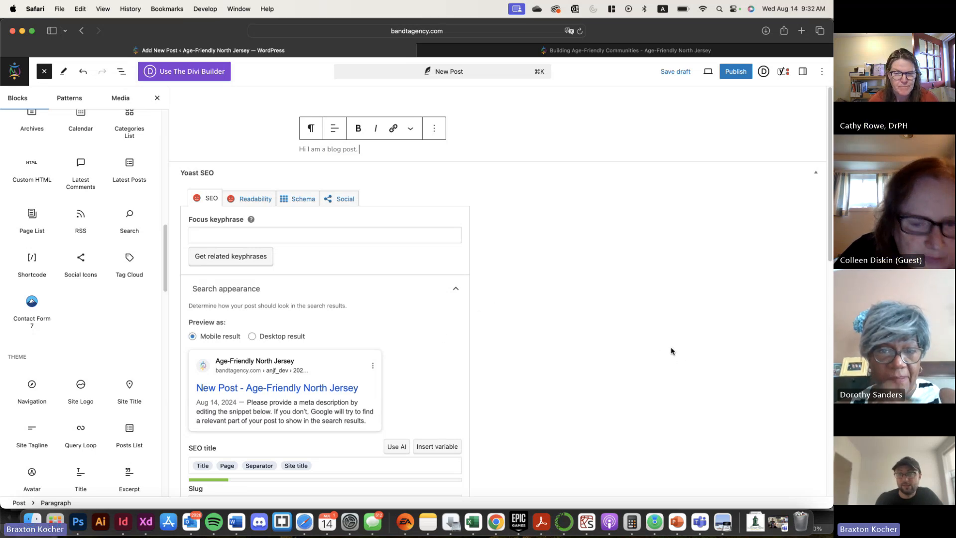
click(158, 98)
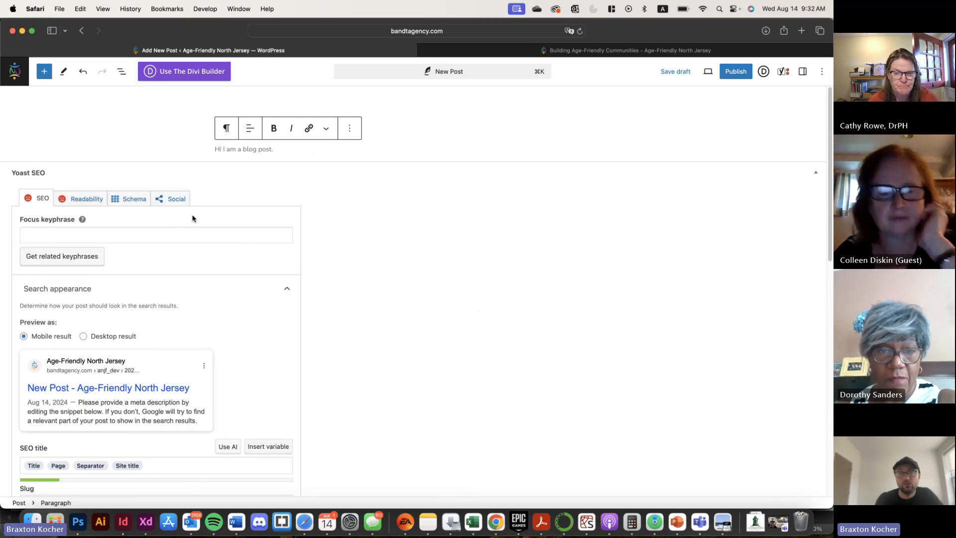
Show the post settings and set cropped-AgeFriendlyNorthJersey_Logo_Vertical.png from the media library as the featured image
click(803, 72)
click(720, 98)
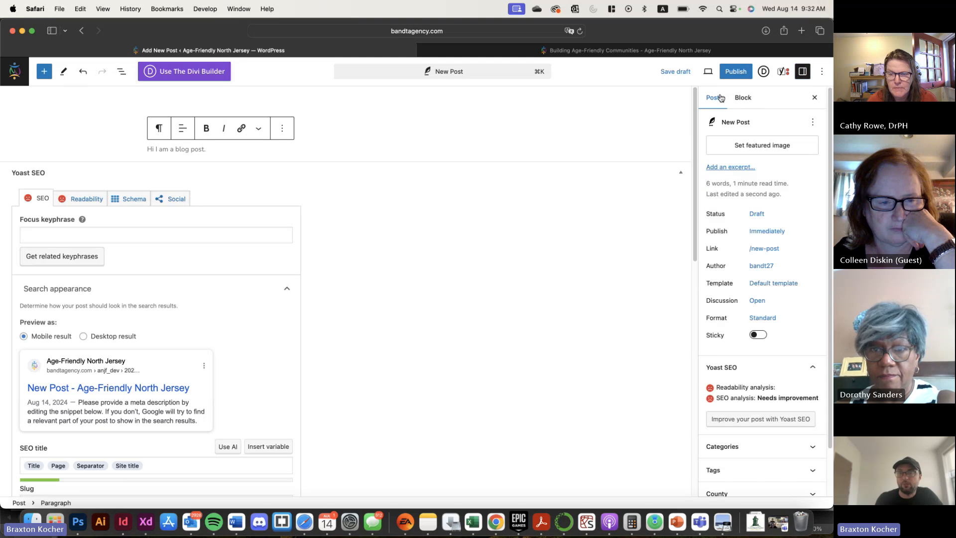
scroll(786, 363, down, 3)
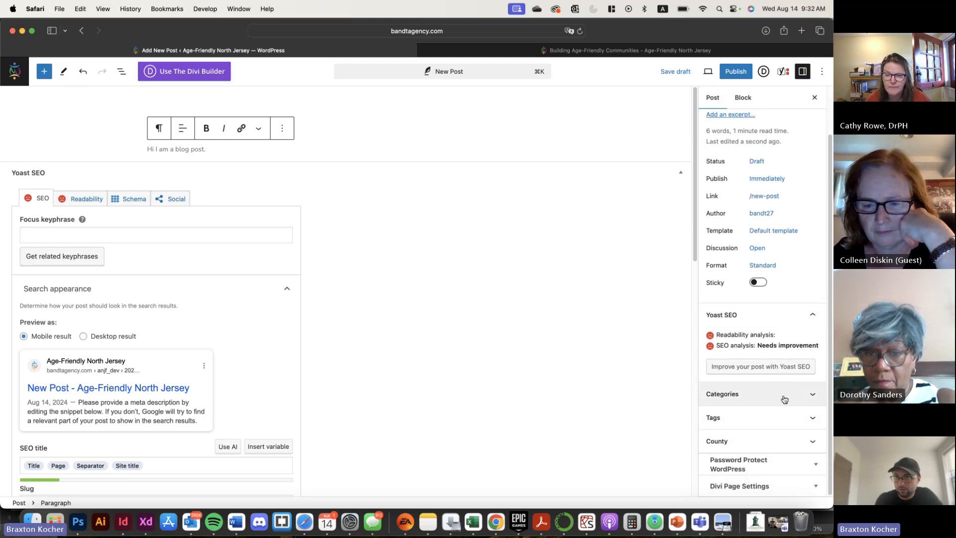
scroll(784, 396, up, 3)
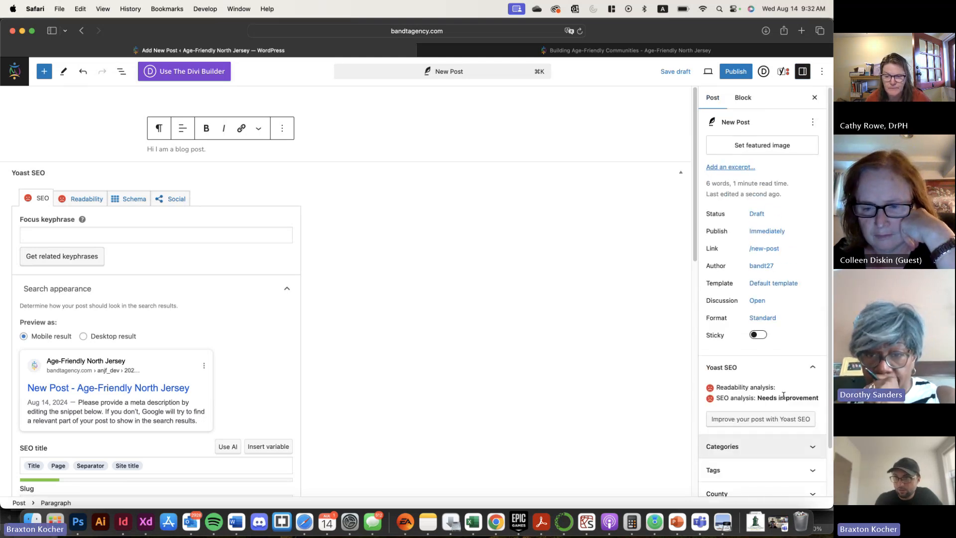
click(781, 153)
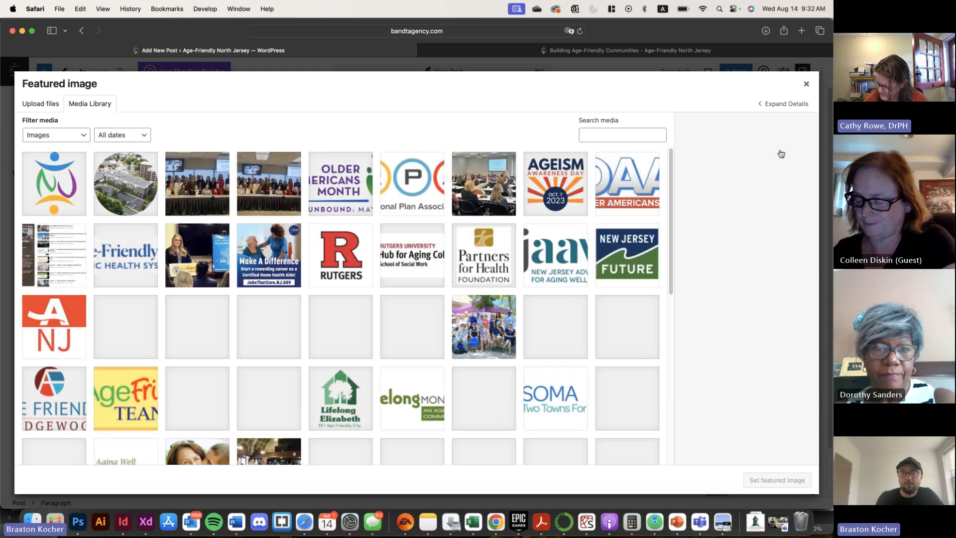
click(51, 178)
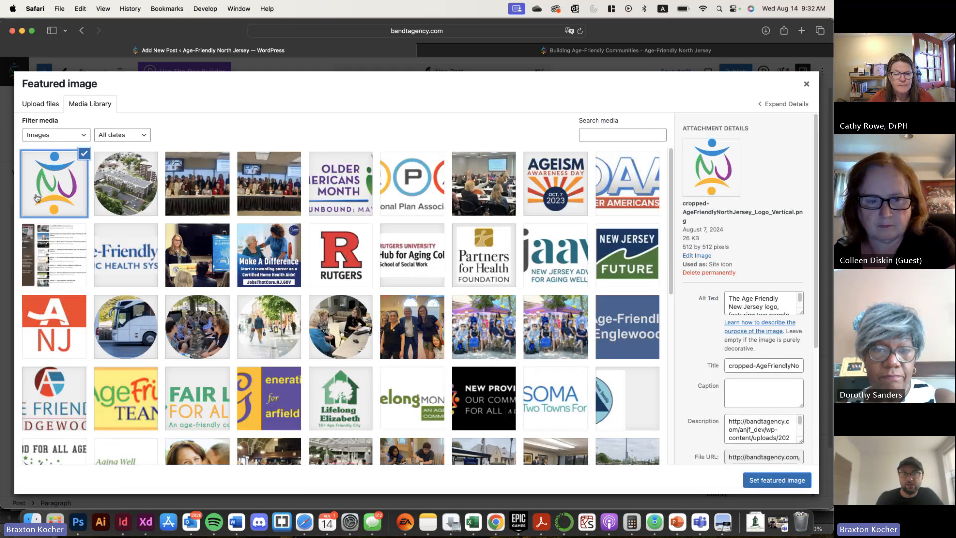
click(762, 480)
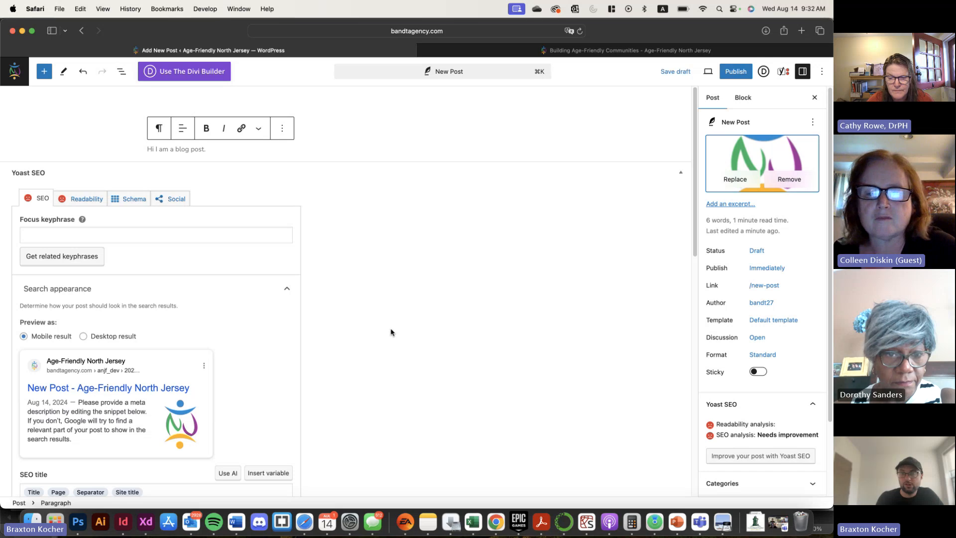
Examine the post's Yoast SEO settings, including the focus keyphrase, search preview, SEO title, slug and meta description
scroll(800, 397, down, 1)
scroll(800, 397, up, 1)
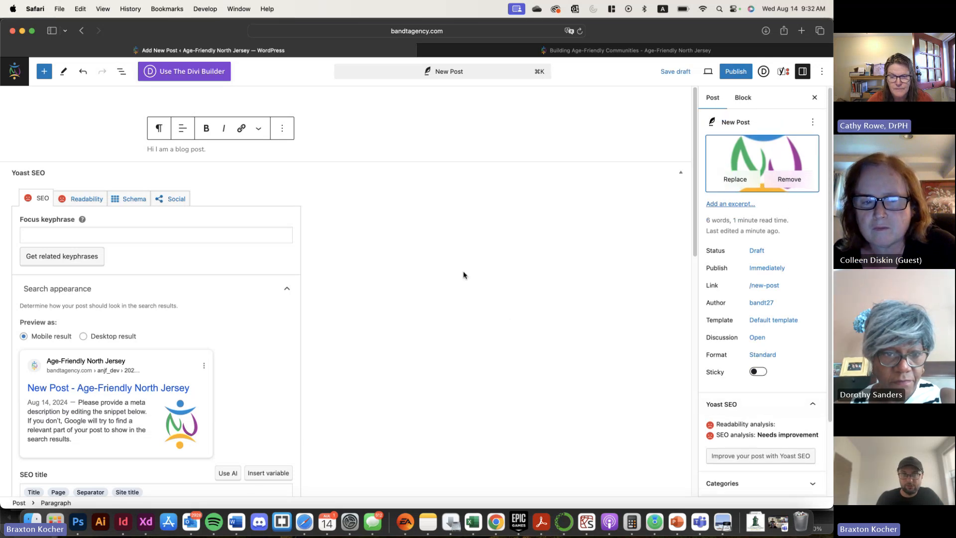
click(142, 235)
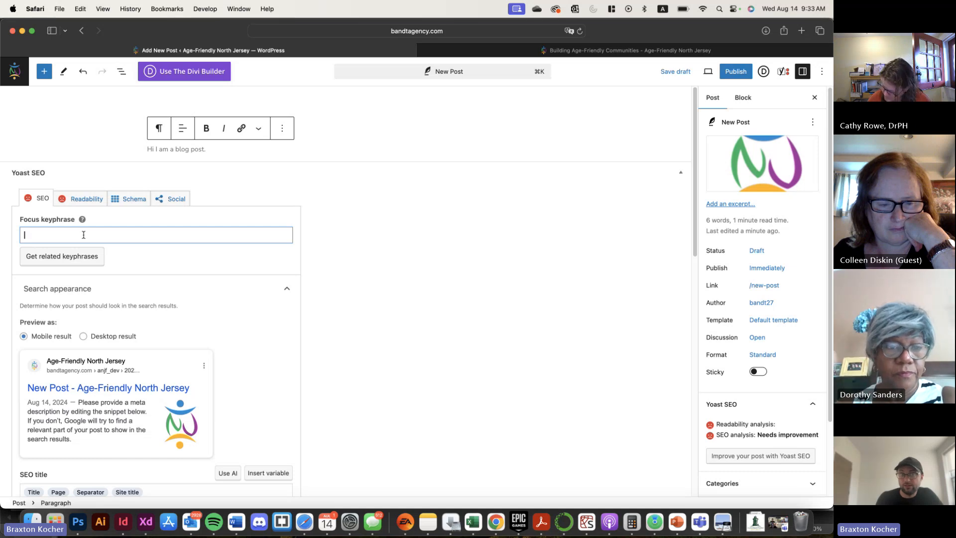
scroll(180, 256, down, 5)
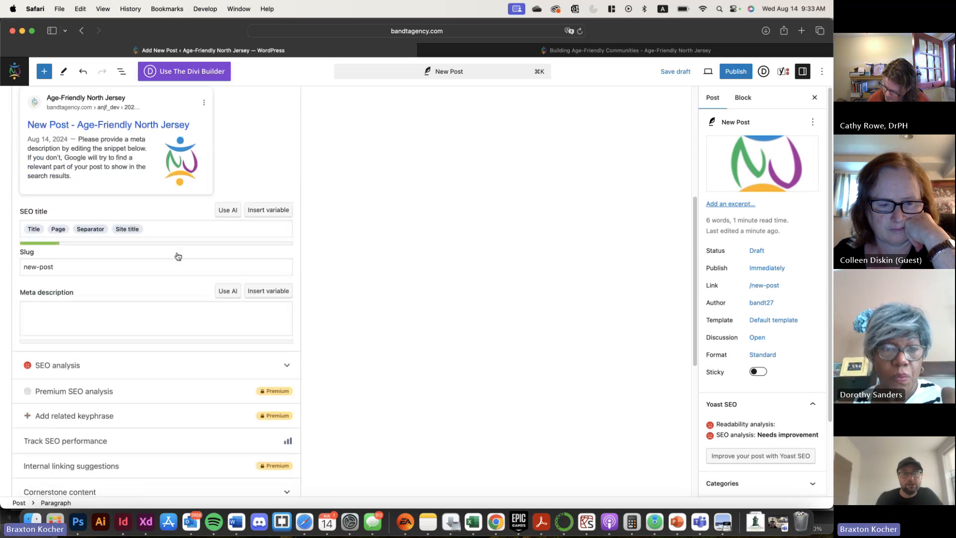
scroll(179, 259, up, 1)
scroll(180, 257, up, 2)
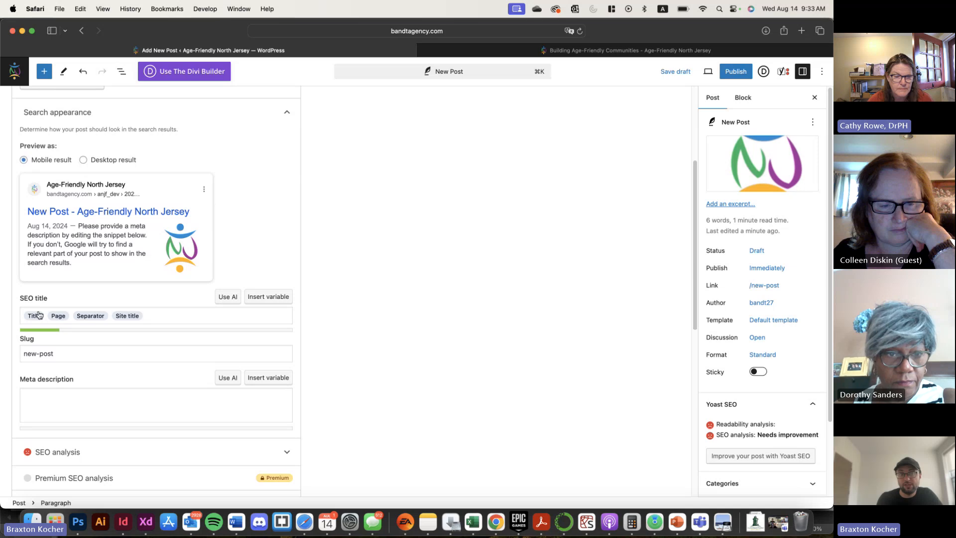
click(63, 353)
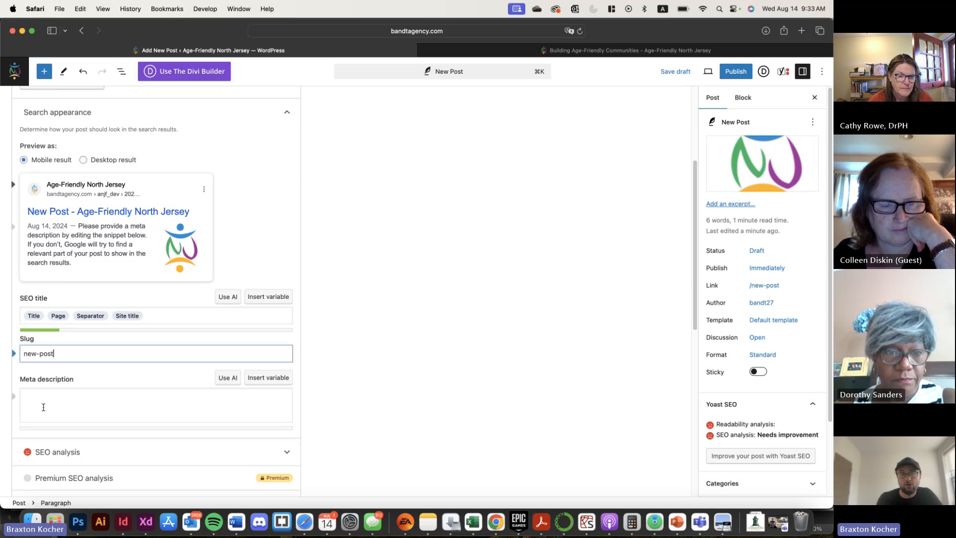
click(41, 392)
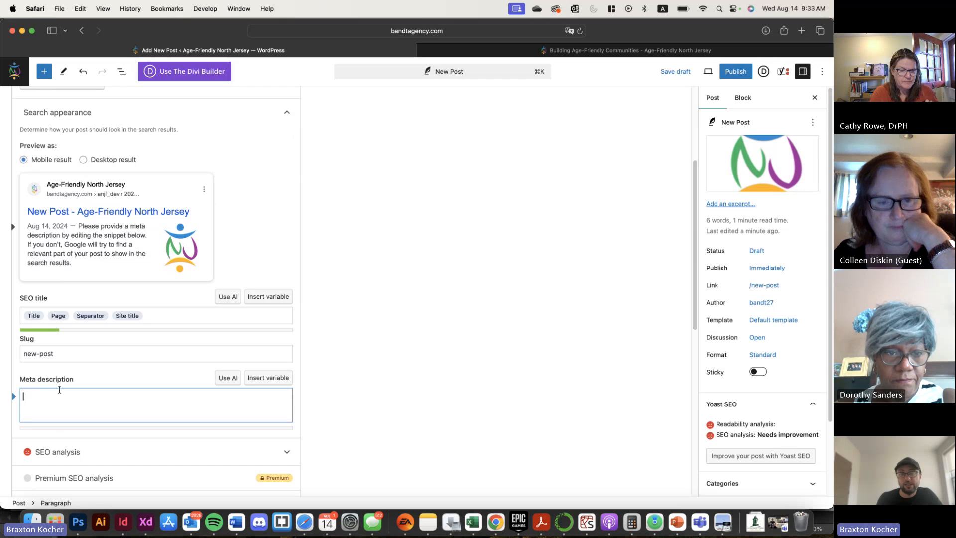
scroll(419, 427, up, 4)
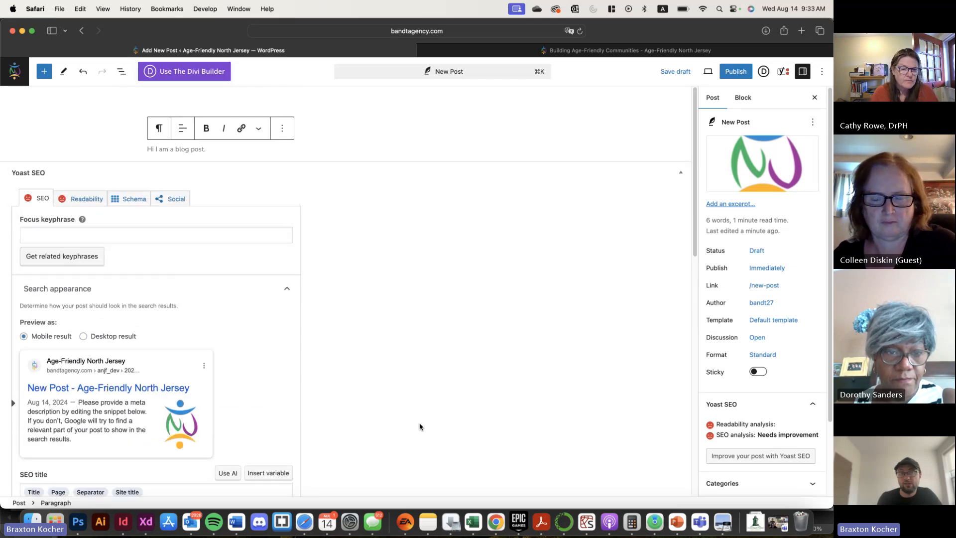
scroll(343, 393, down, 4)
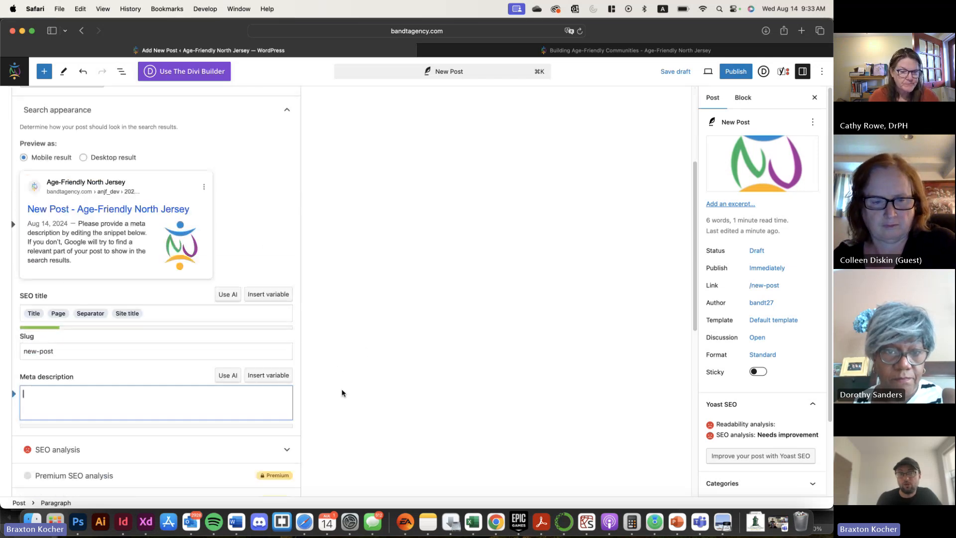
scroll(343, 394, down, 1)
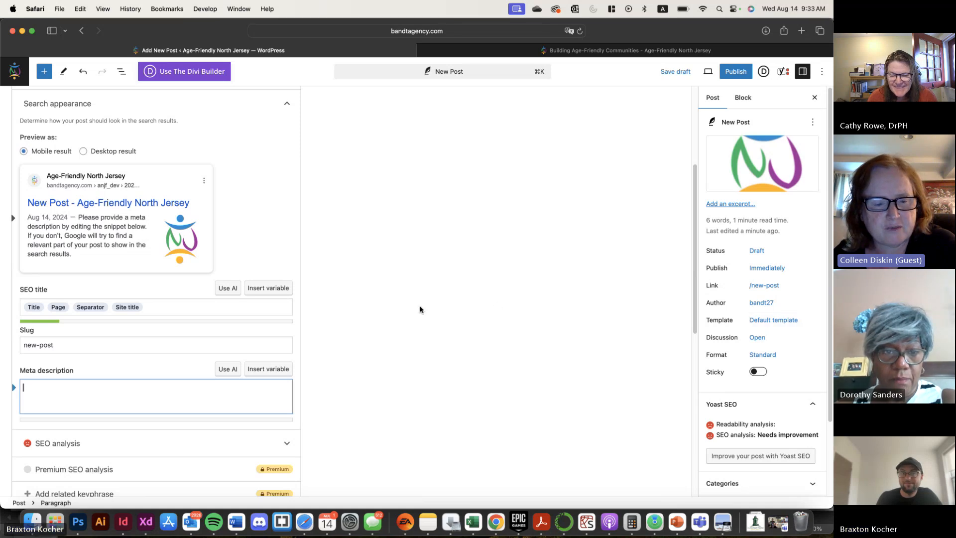
scroll(420, 310, up, 1)
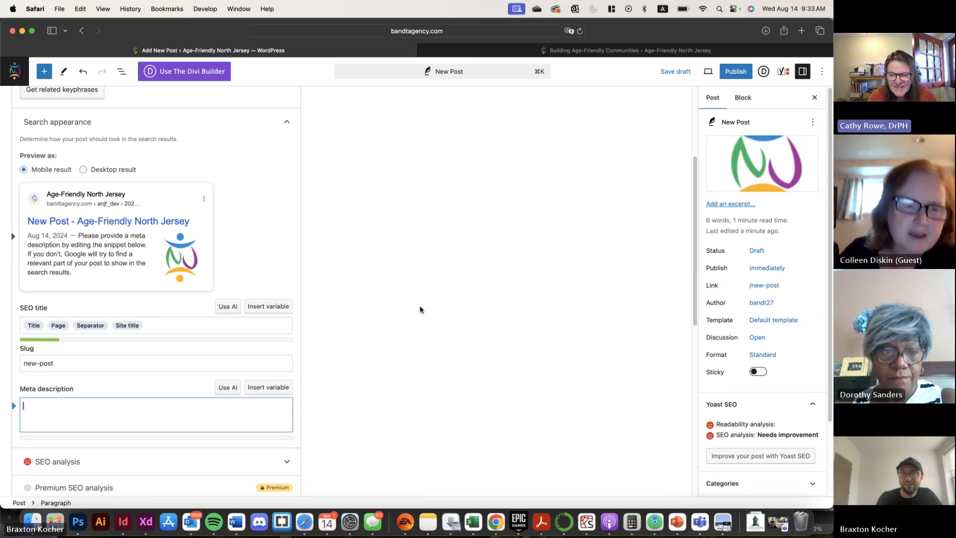
Change the post title to "New Jersey Announces Grant"
scroll(420, 310, up, 1)
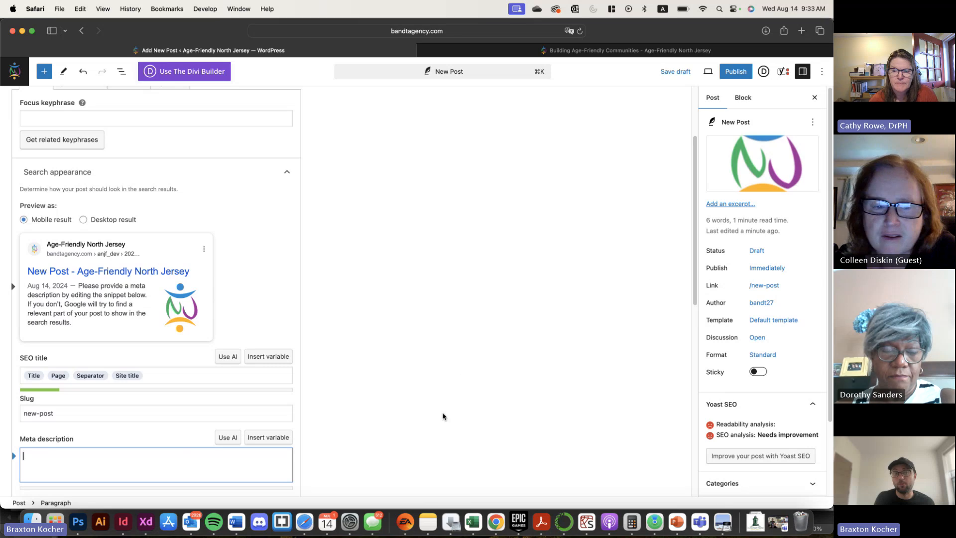
scroll(57, 390, up, 3)
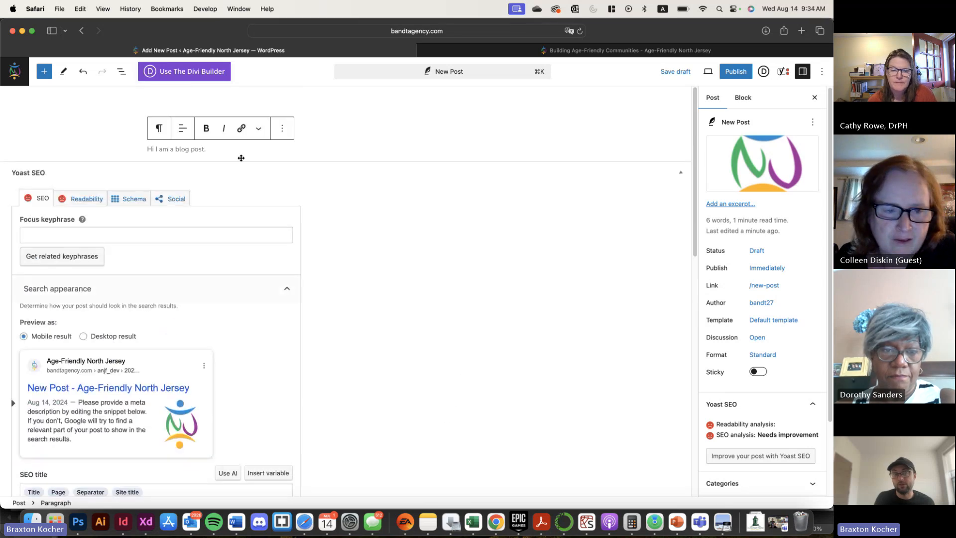
click(302, 128)
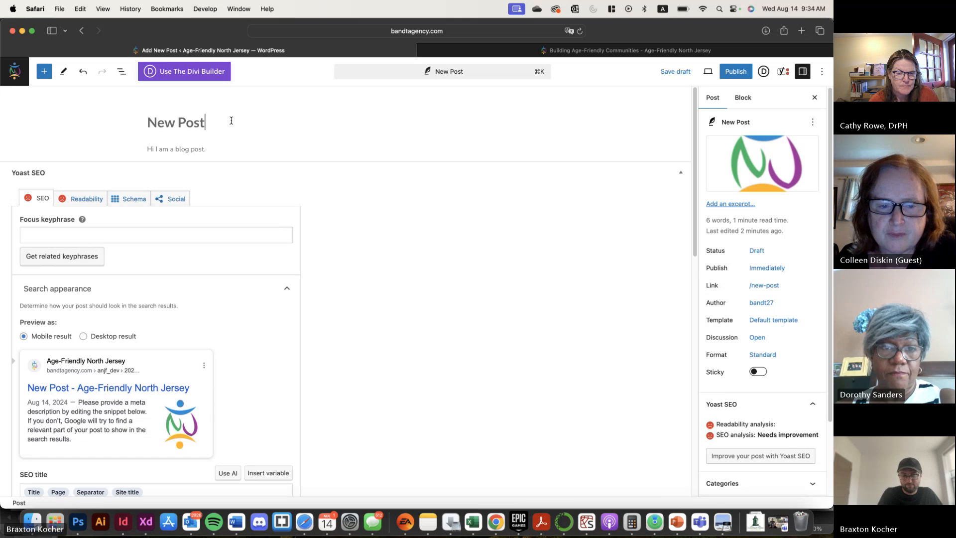
key(BackSpace)
key(BackSpace)
key(BackSpace)
key(BackSpace)
key(BackSpace)
text(Jerse)
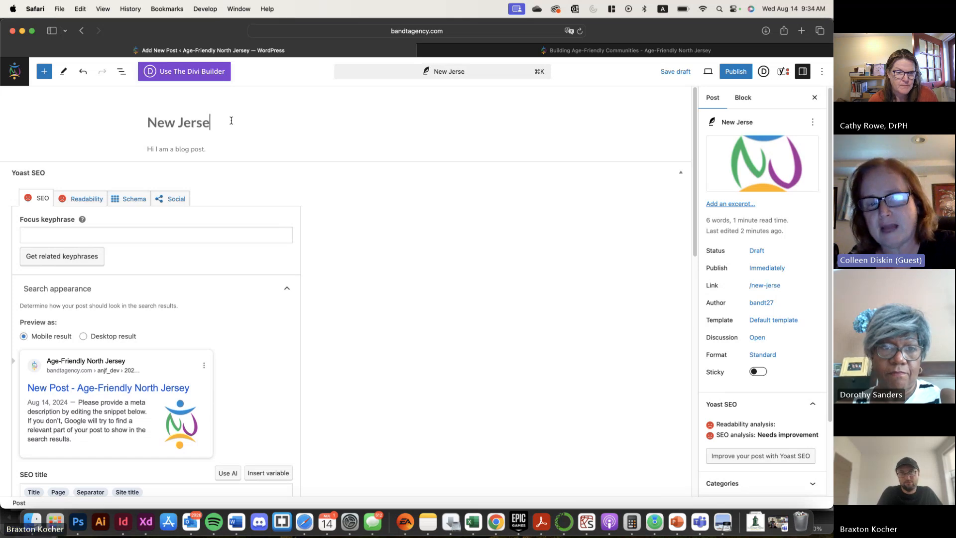
text(y Announces )
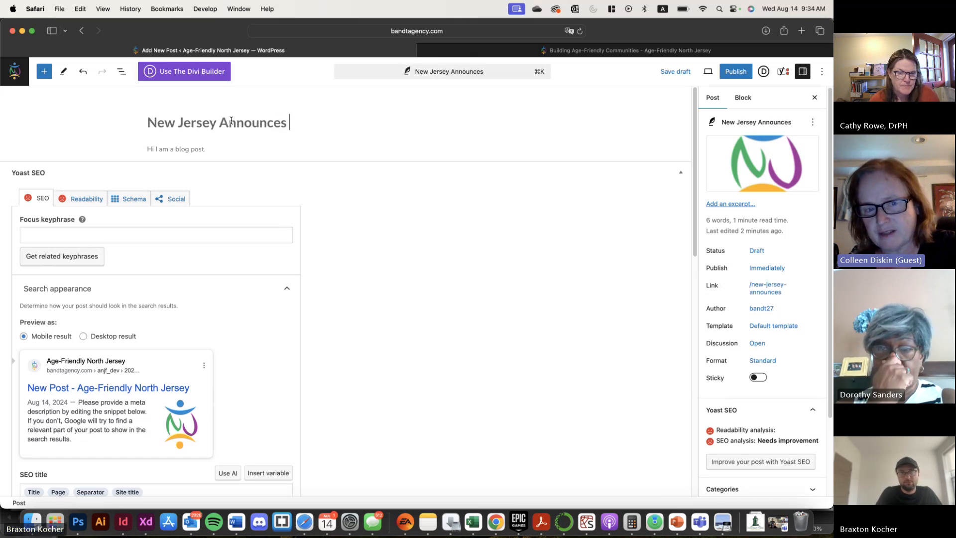
text(Grant)
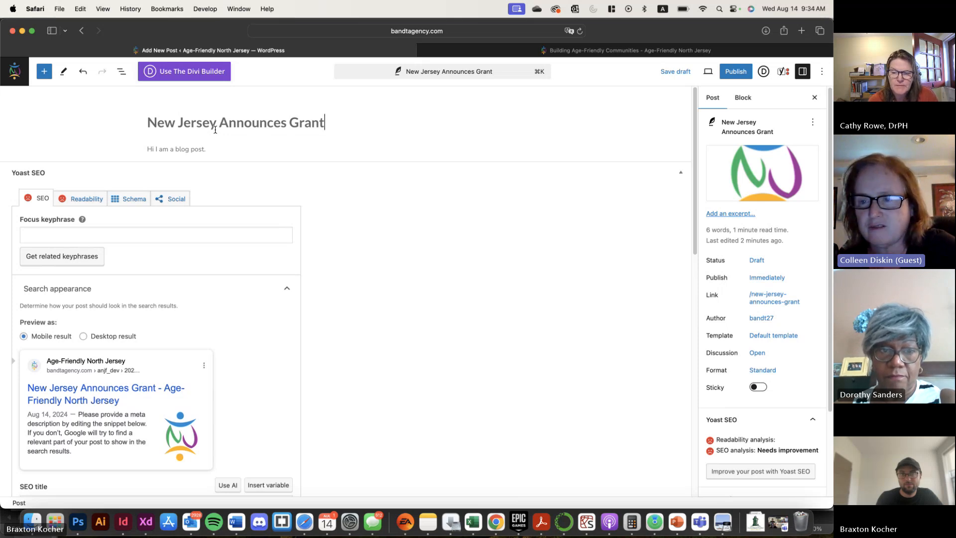
View the body paragraph's additional formatting options and open the link option for the words "blog post"
click(209, 150)
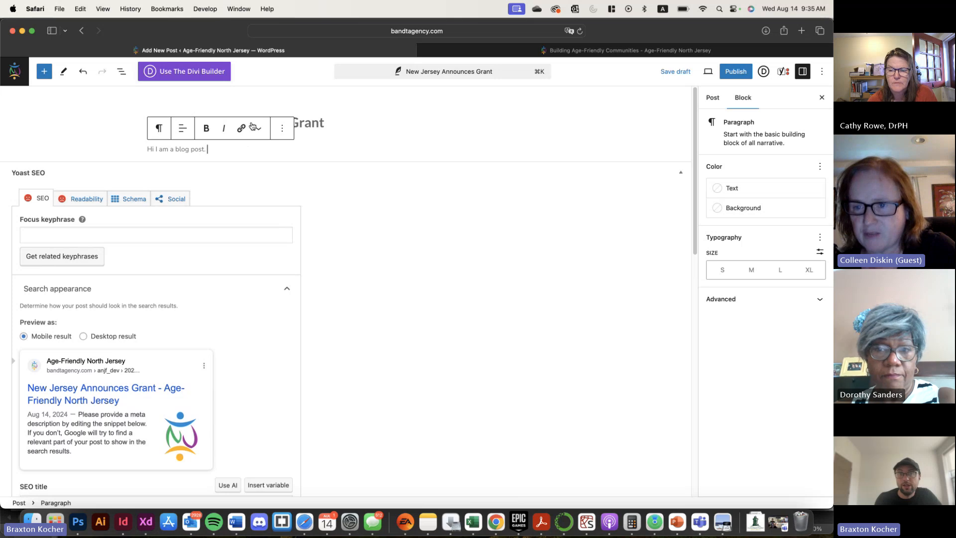
click(258, 131)
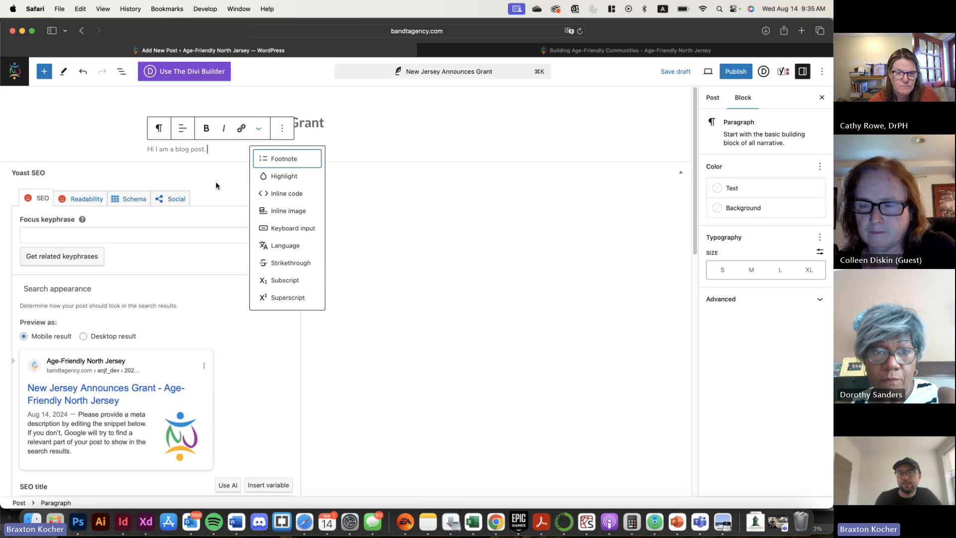
click(222, 157)
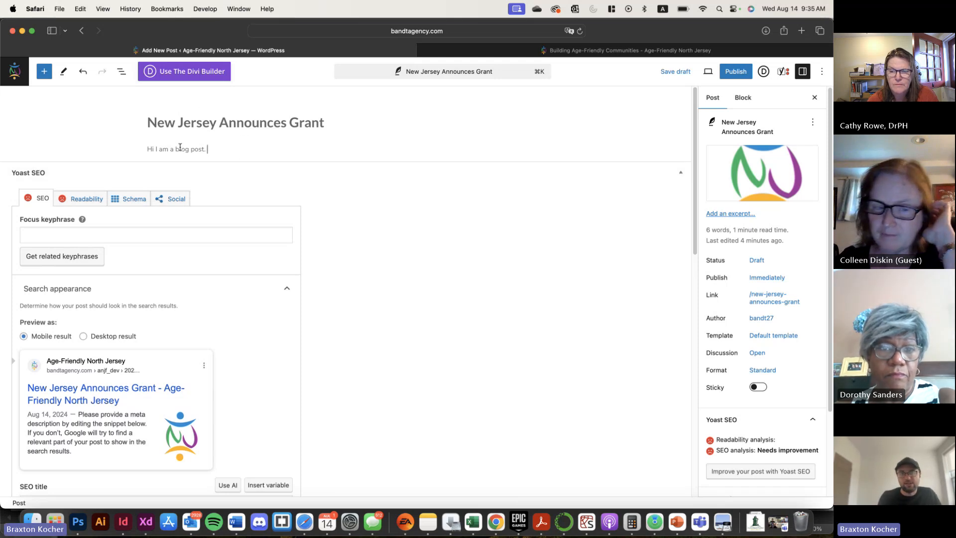
drag(176, 149, 205, 151)
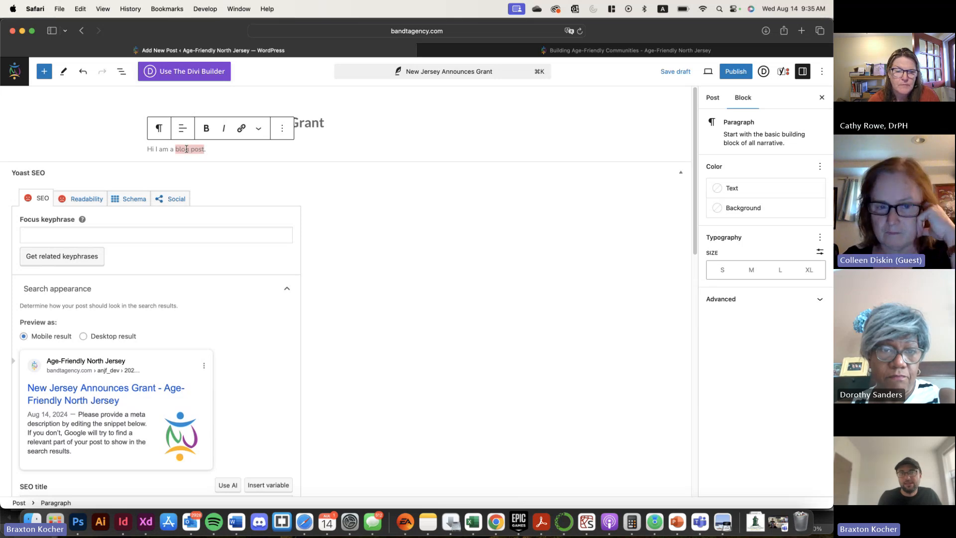
click(248, 135)
Collapse the Yoast SEO section below the post and show the post settings
scroll(379, 160, down, 1)
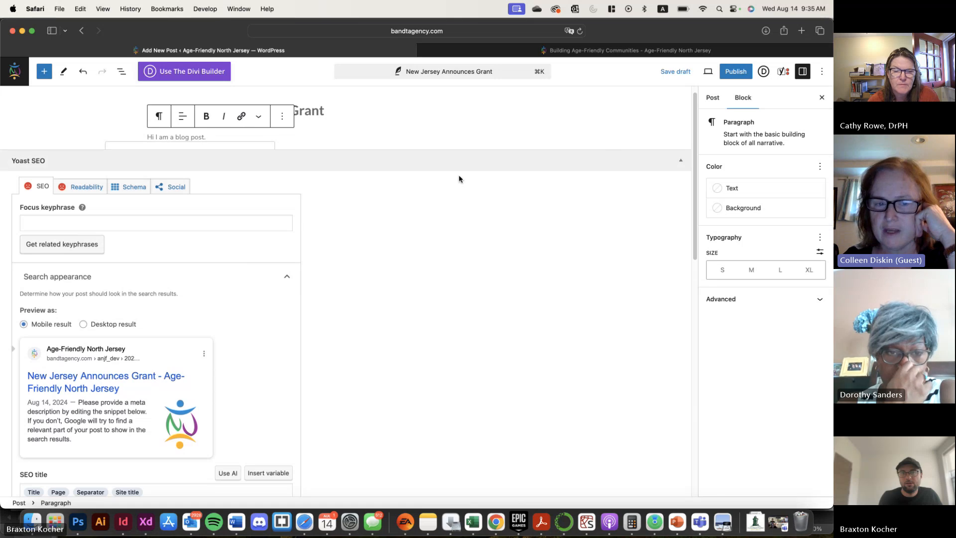
click(683, 166)
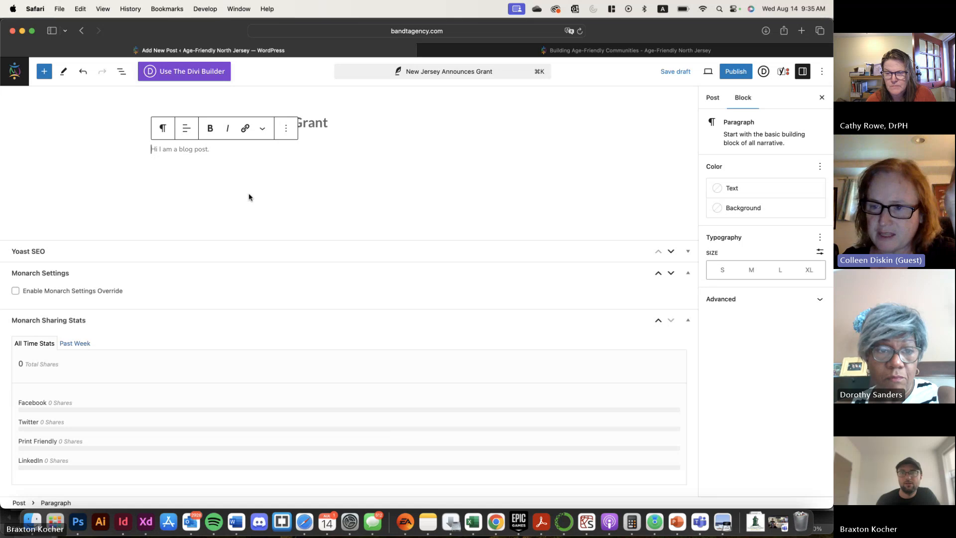
click(711, 98)
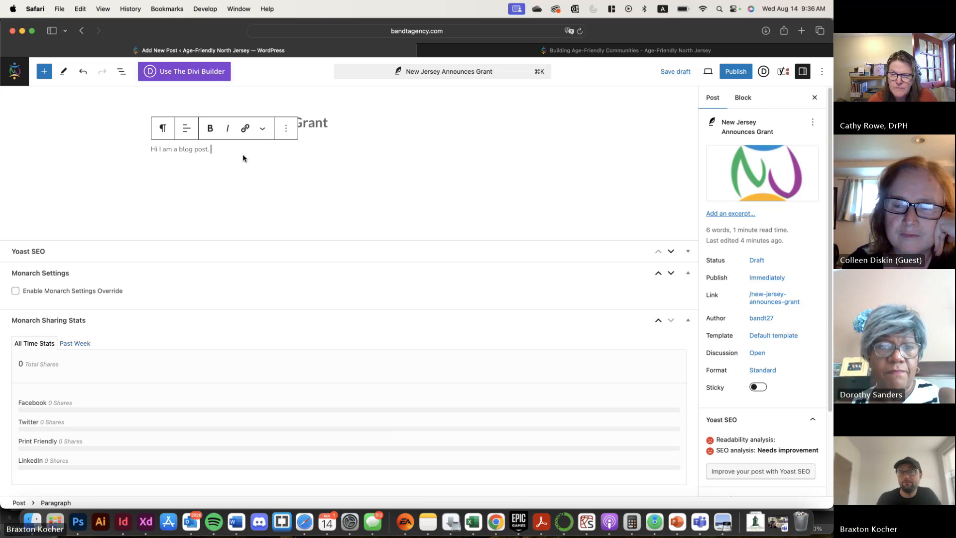
Add an empty paragraph below the body text and view the available text and media blocks
key(Return)
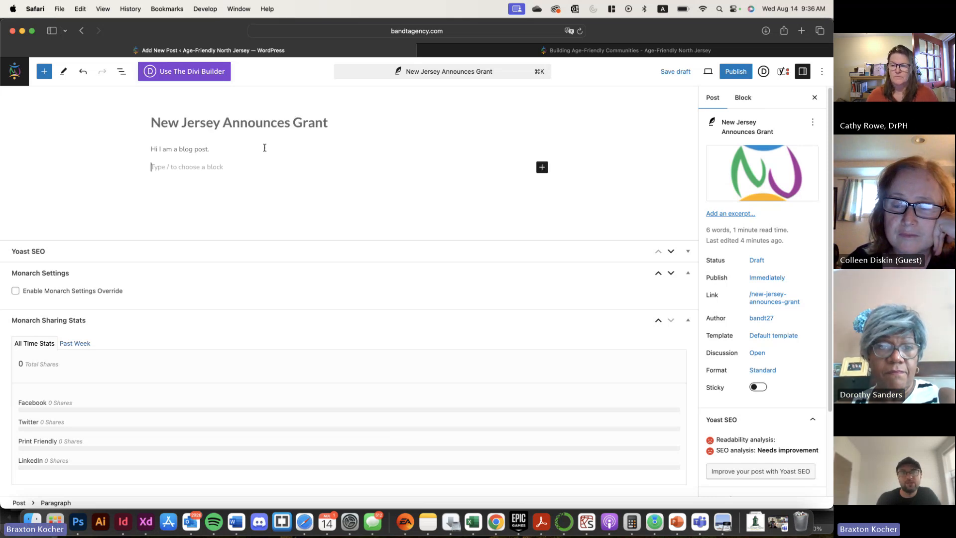
click(41, 75)
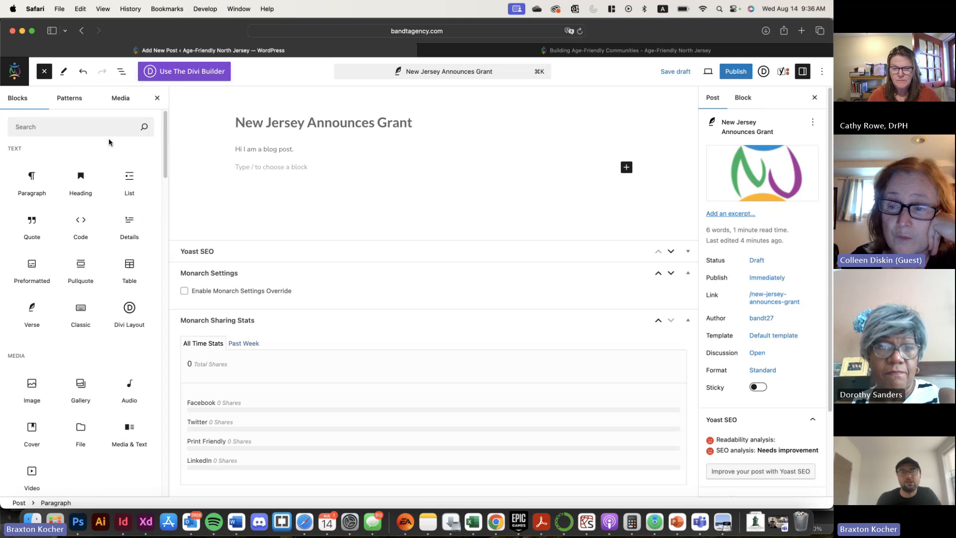
scroll(62, 305, down, 1)
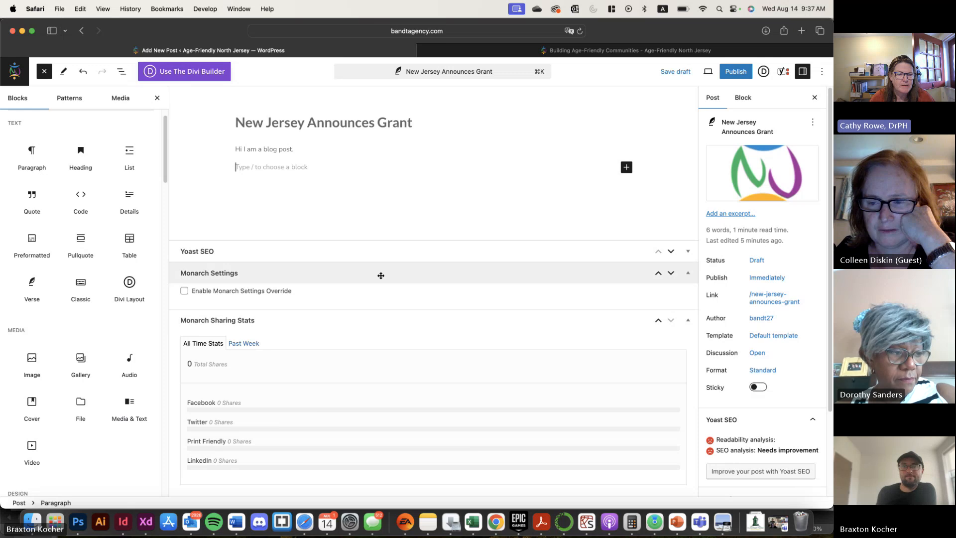
click(503, 25)
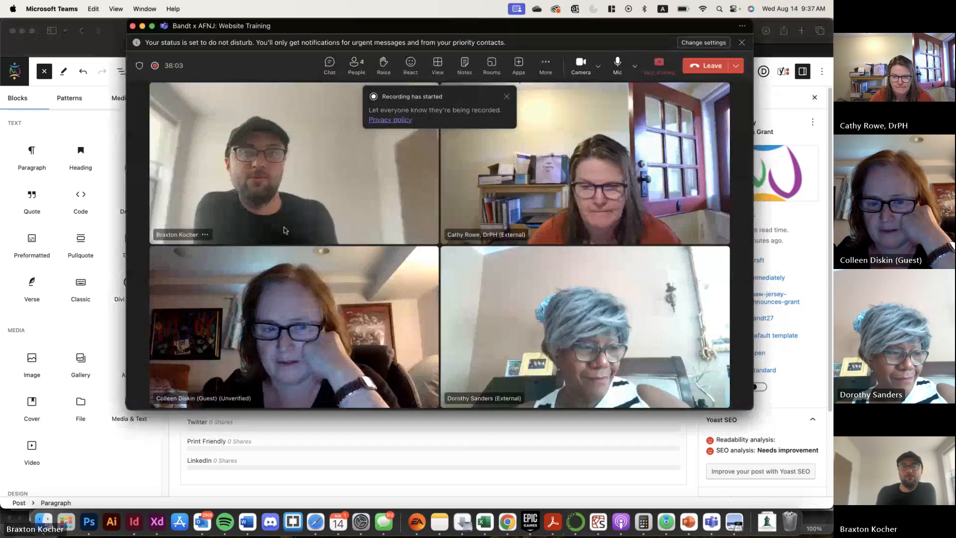
click(114, 362)
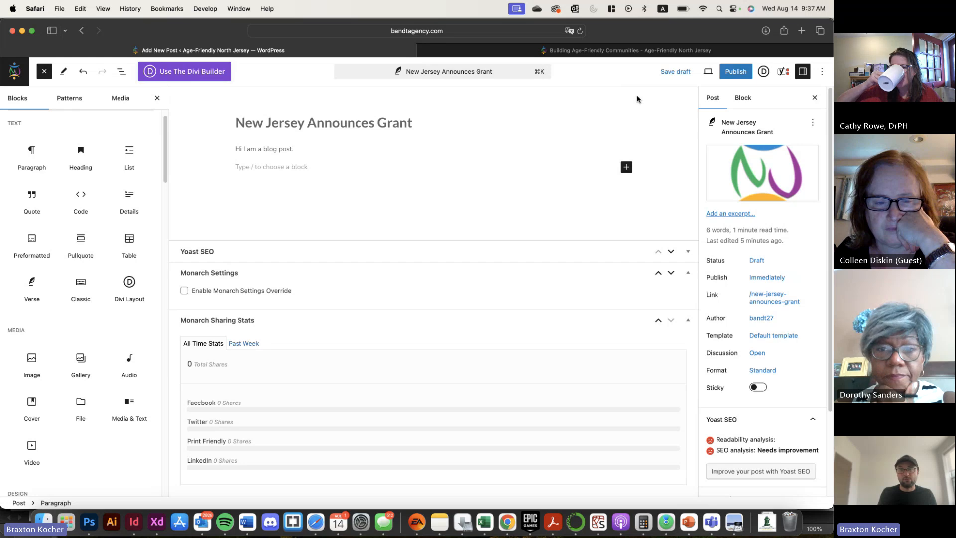
Save the post as a draft and open its preview in a new browser tab
click(666, 79)
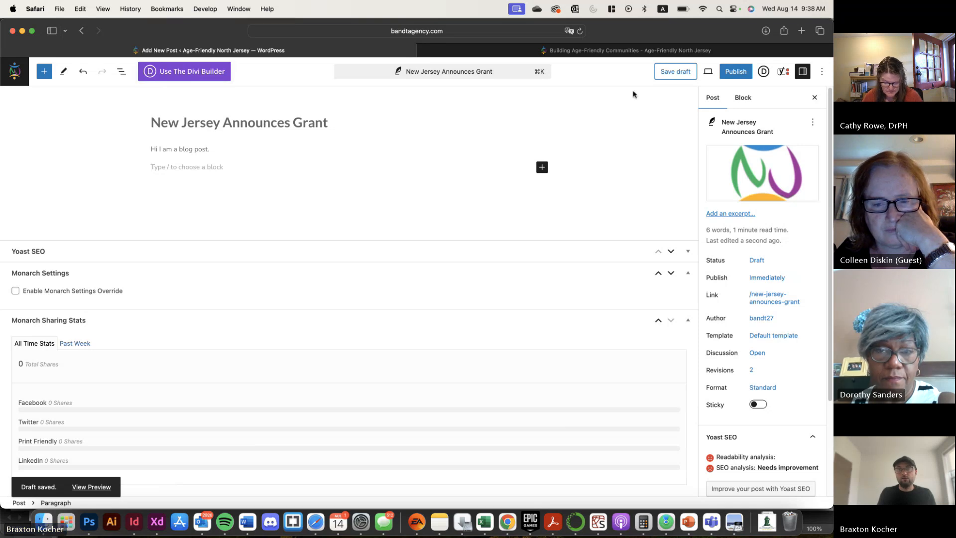
click(709, 77)
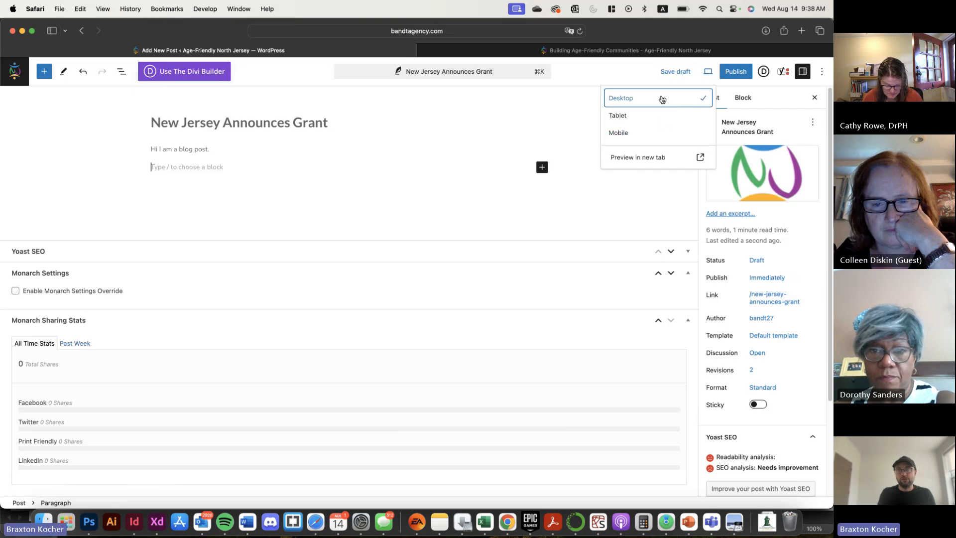
click(678, 159)
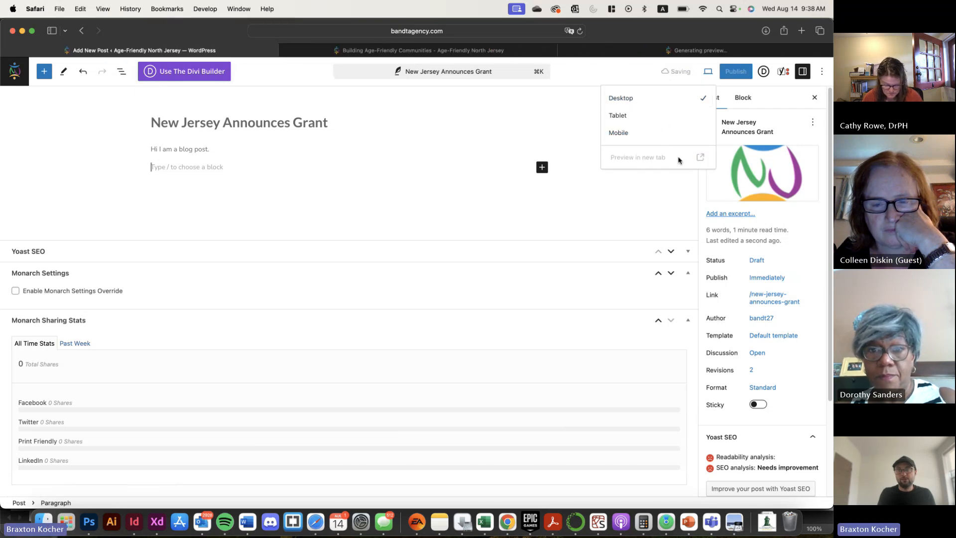
click(712, 55)
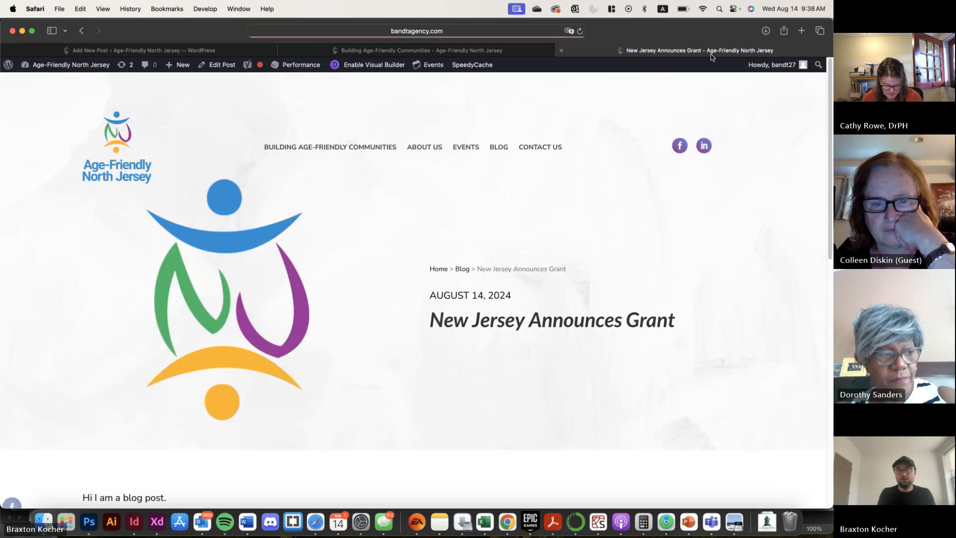
Examine the previewed post's layout, including the featured image, date, title, body text and mailing-list section
scroll(453, 220, down, 6)
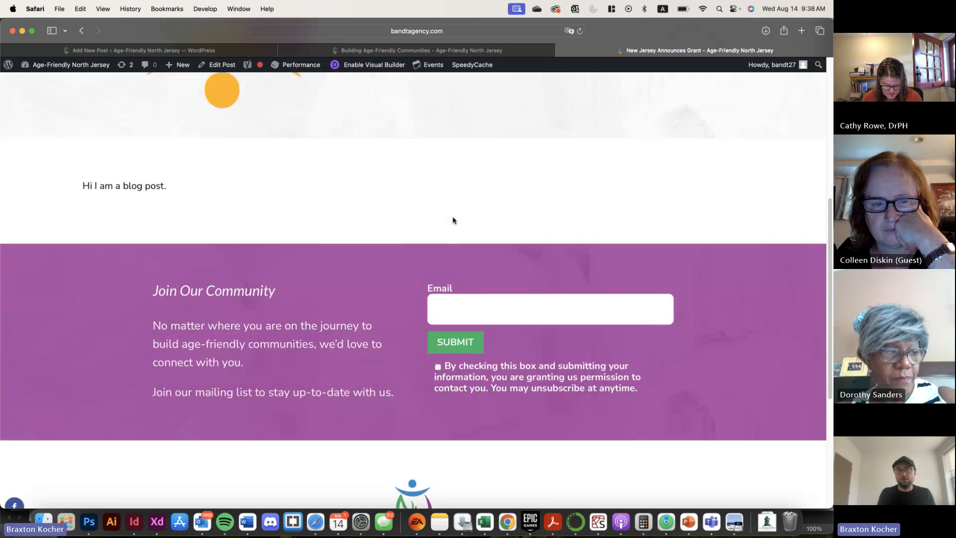
scroll(453, 220, up, 6)
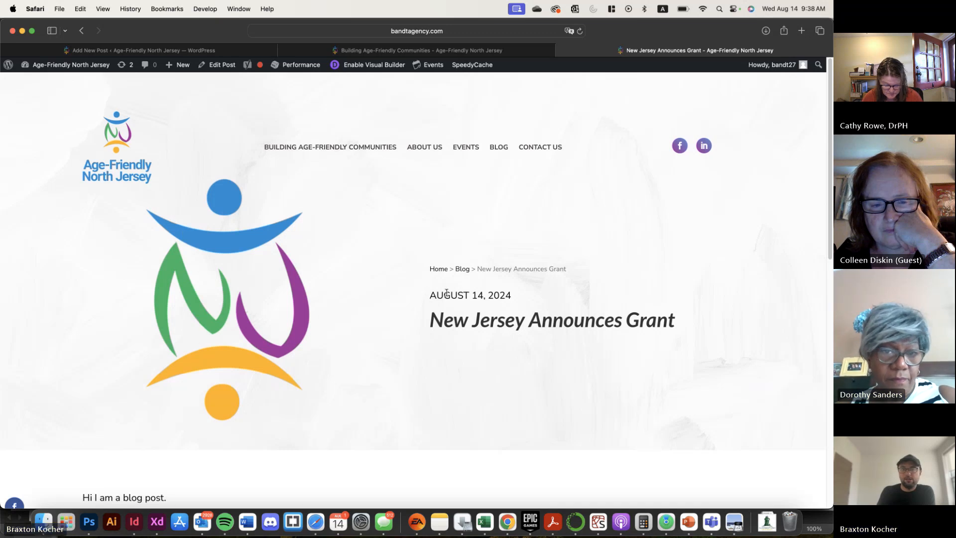
drag(447, 294, 507, 295)
drag(429, 316, 703, 332)
scroll(224, 358, down, 3)
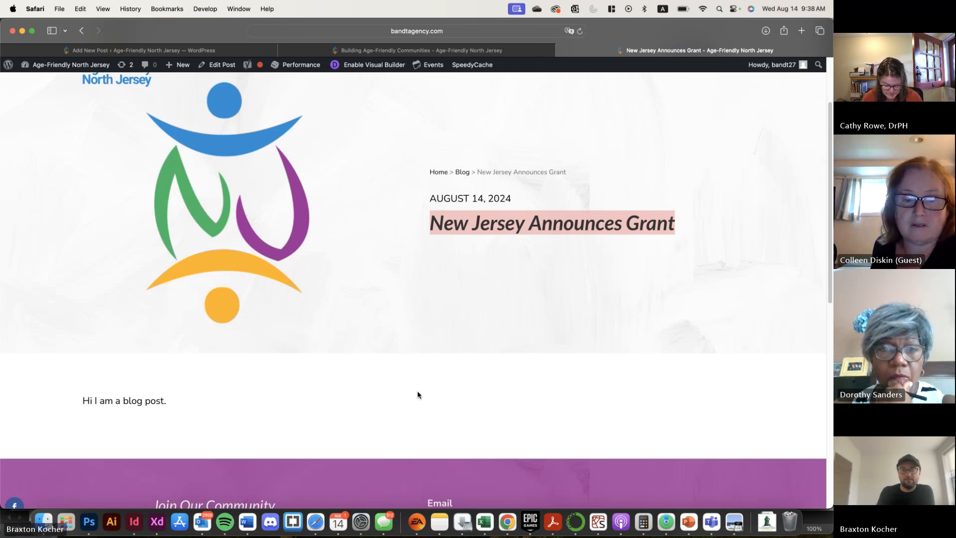
scroll(393, 375, up, 2)
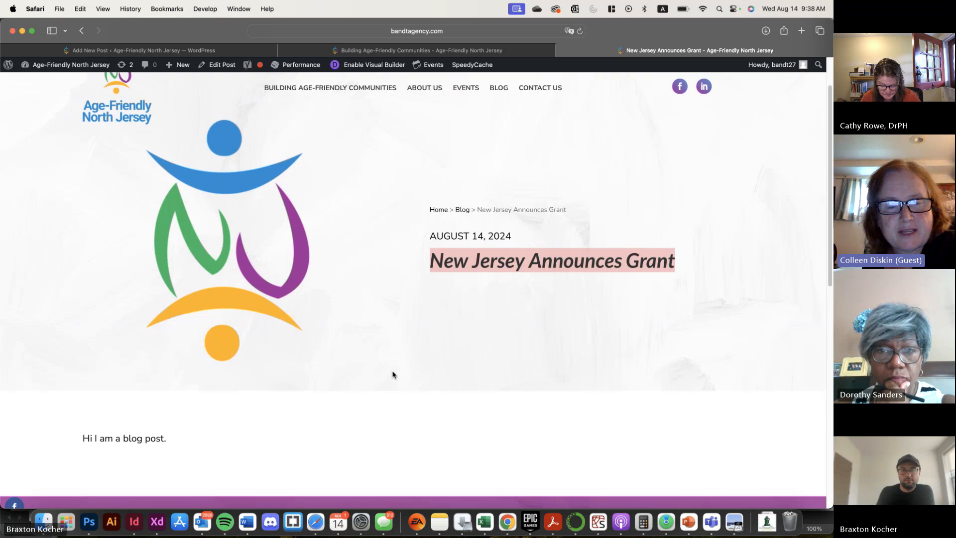
scroll(392, 375, up, 3)
scroll(394, 375, down, 1)
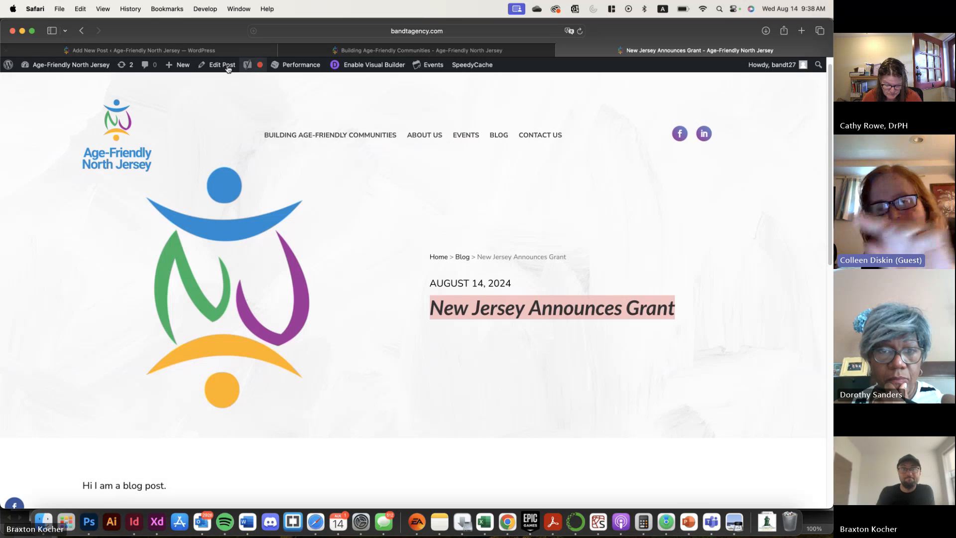
Return to the post editor, try the Published status with password protection, and set the status back to Draft
mouse_move(209, 53)
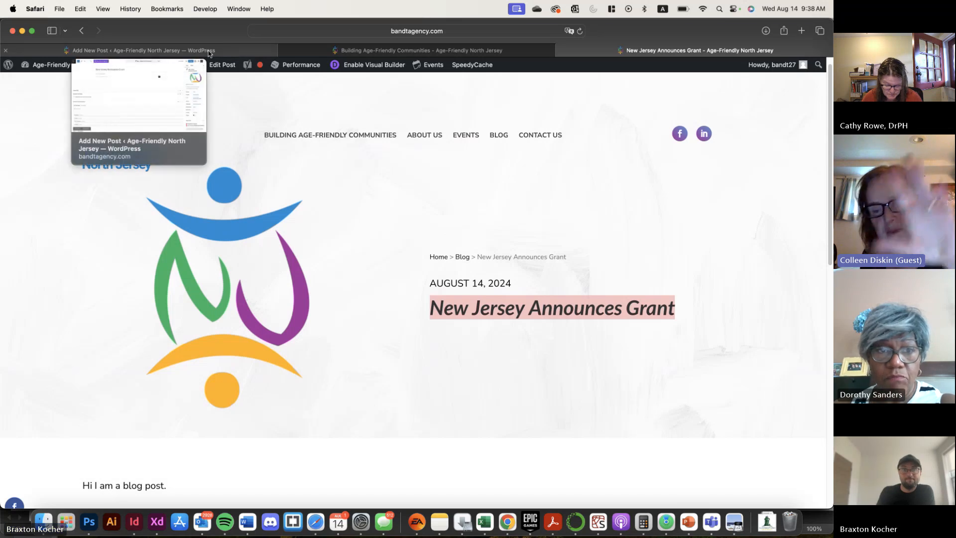
click(209, 52)
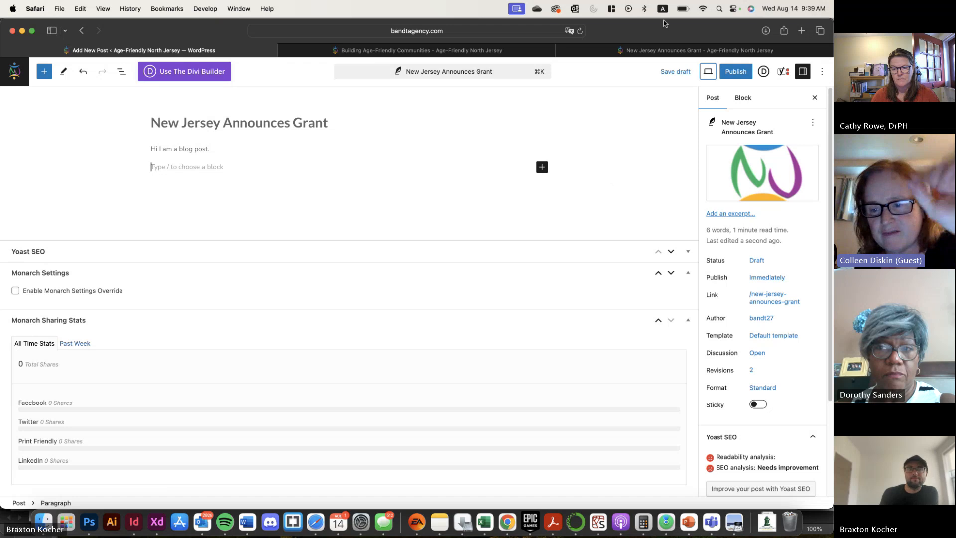
click(763, 261)
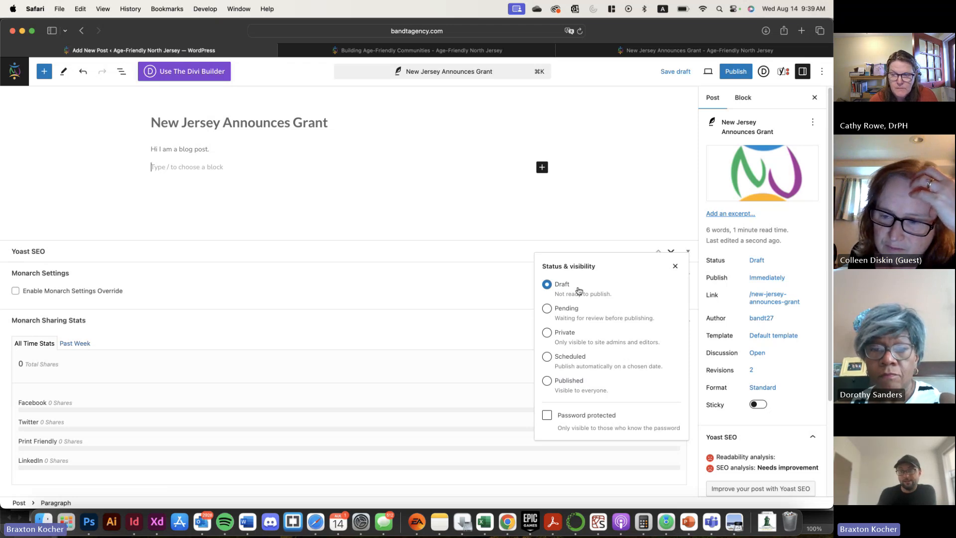
click(547, 381)
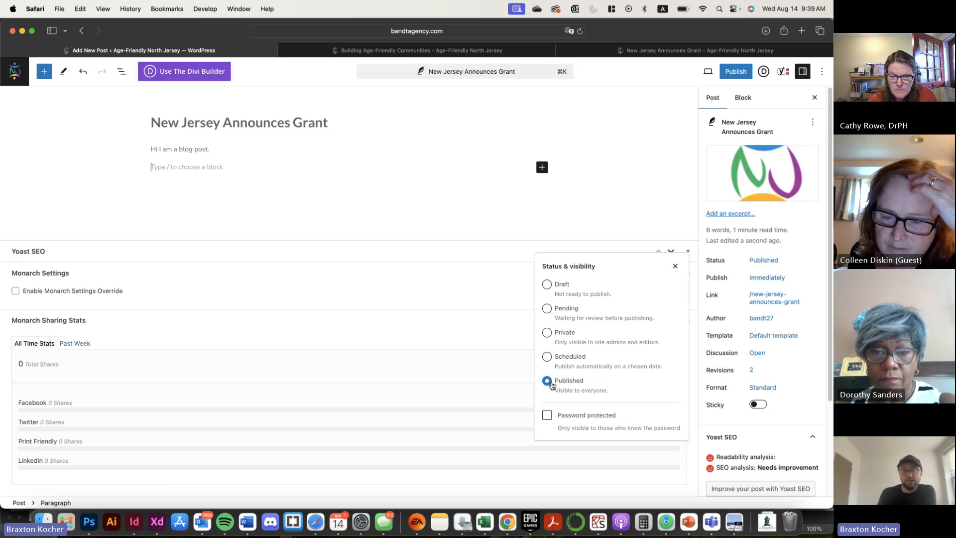
click(547, 415)
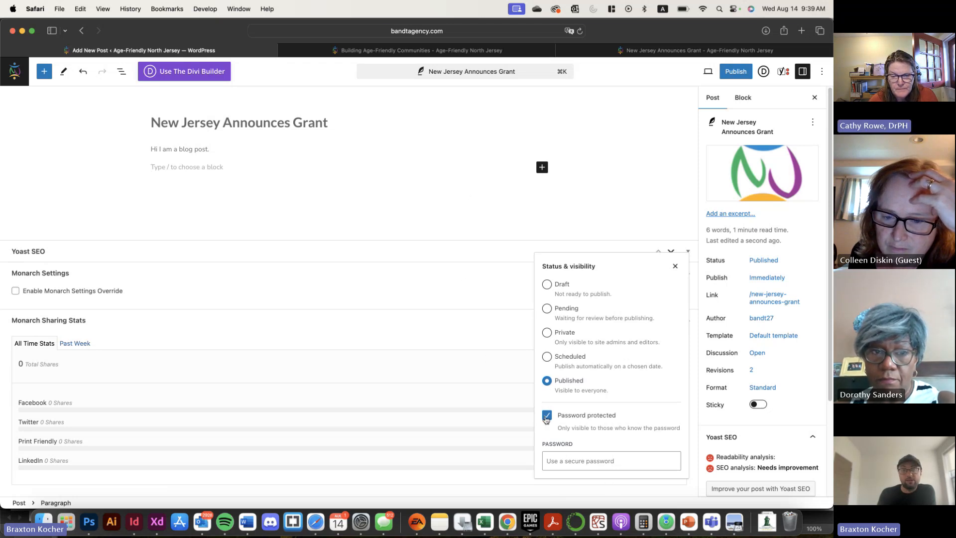
click(563, 462)
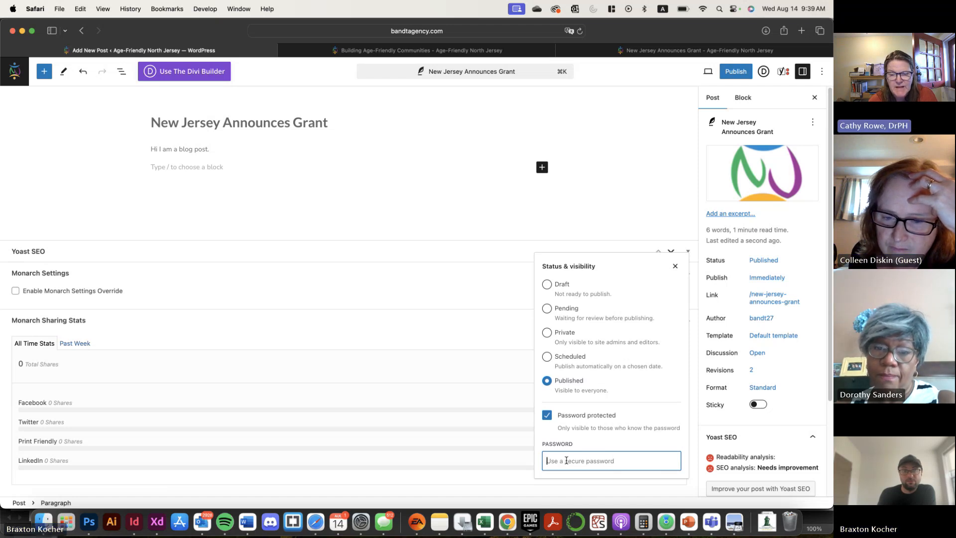
click(556, 284)
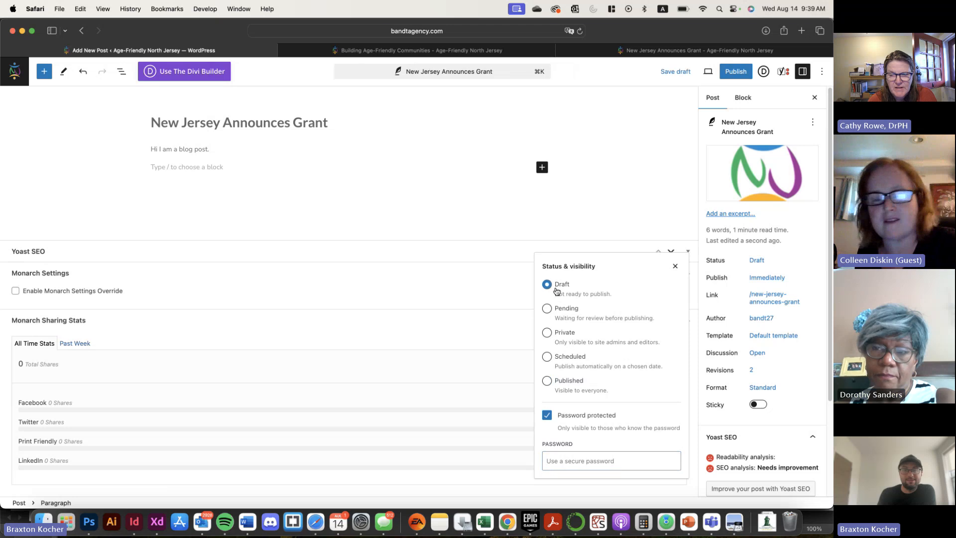
click(593, 218)
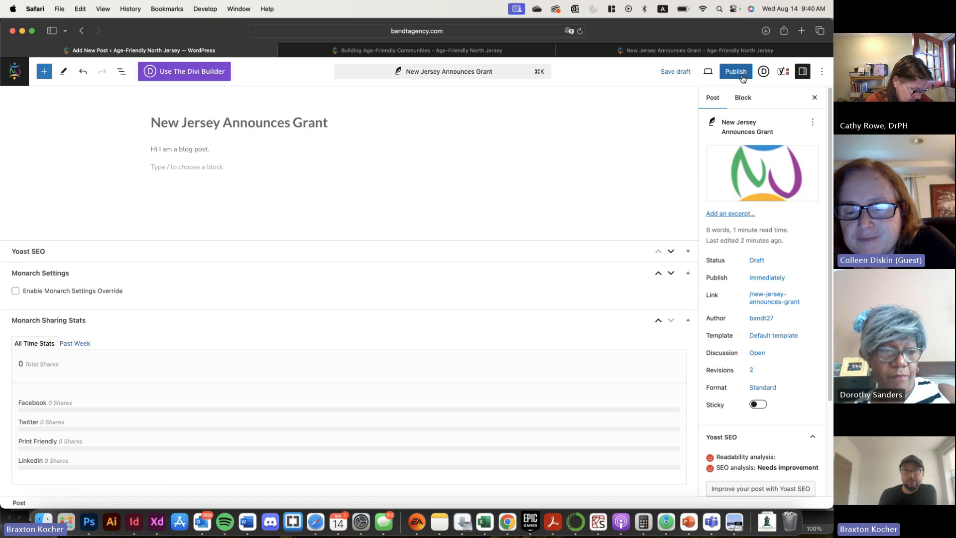
Insert the word "not" before "blog" in the post's body sentence
click(202, 169)
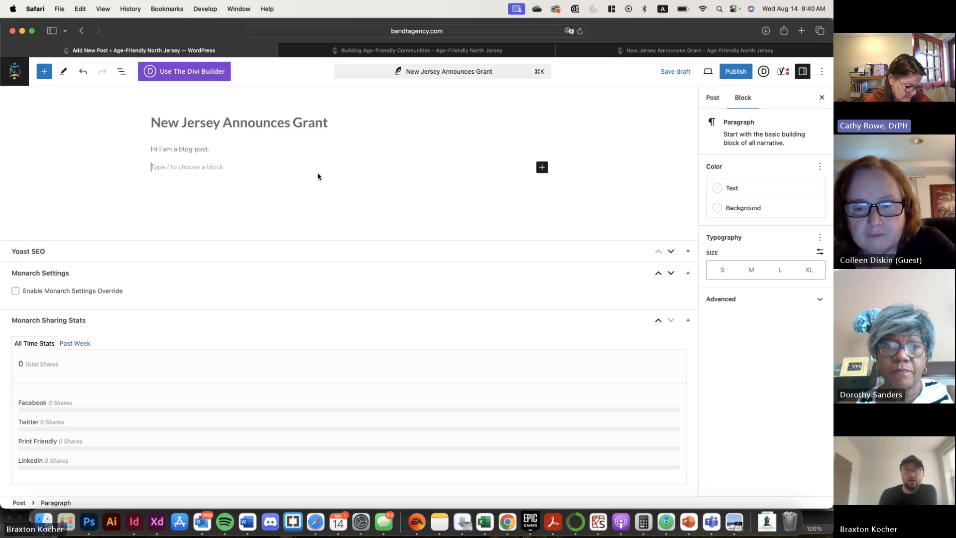
click(190, 149)
mouse_move(190, 149)
mouse_down()
mouse_move(175, 156)
mouse_move(180, 147)
mouse_up()
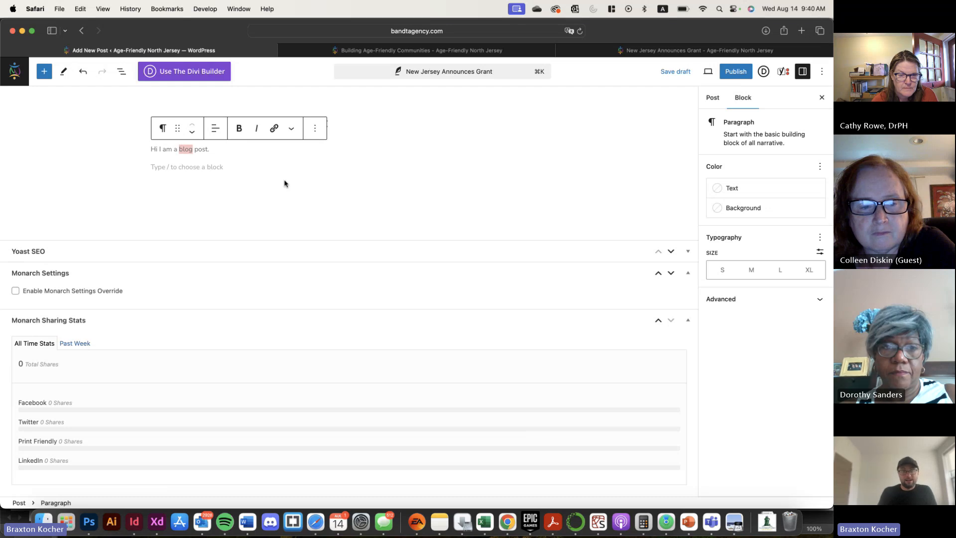
key(Left)
text(not)
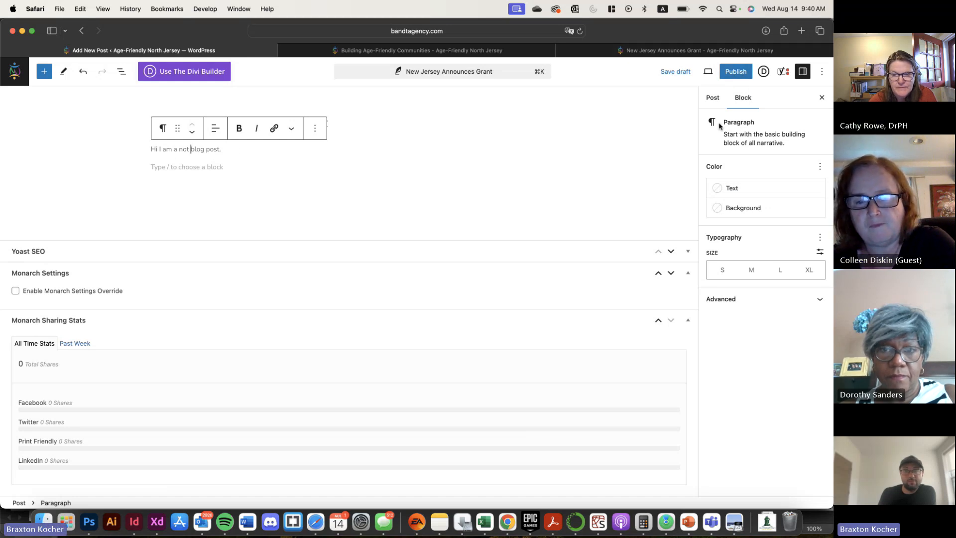
View the post's status and visibility options, and open its author setting
click(713, 97)
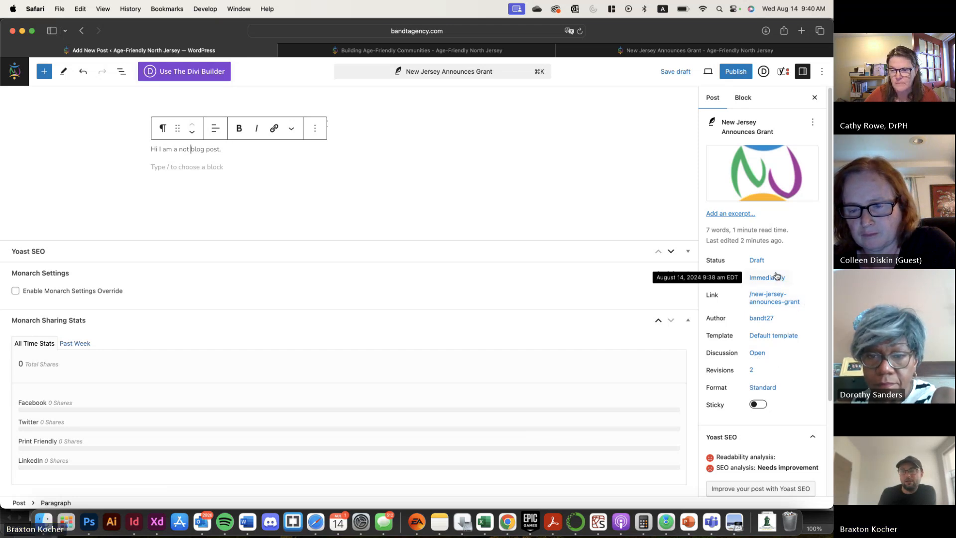
click(755, 260)
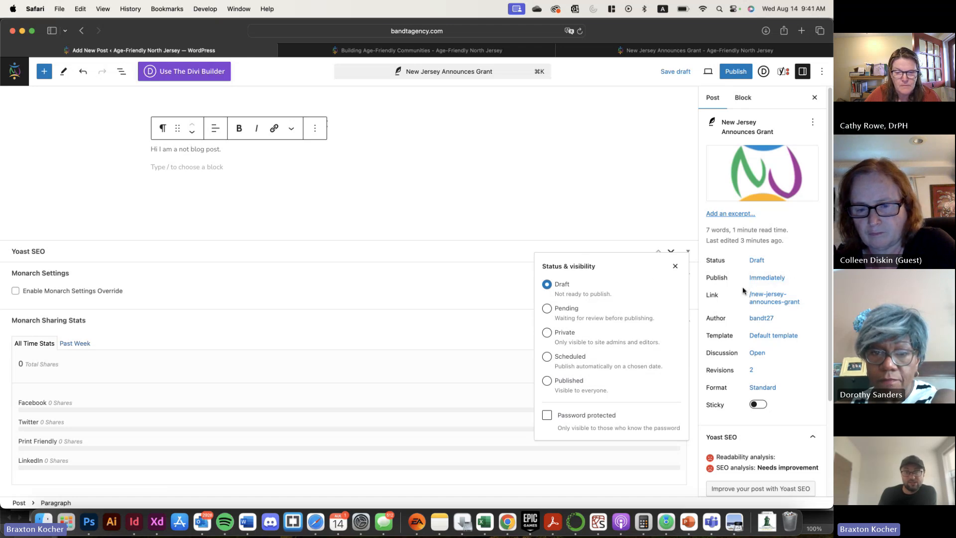
click(795, 253)
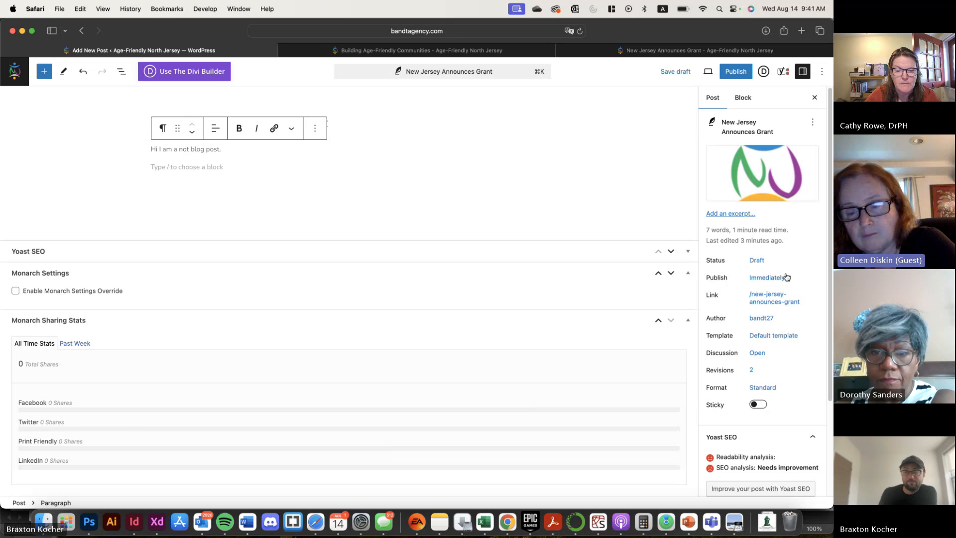
click(764, 318)
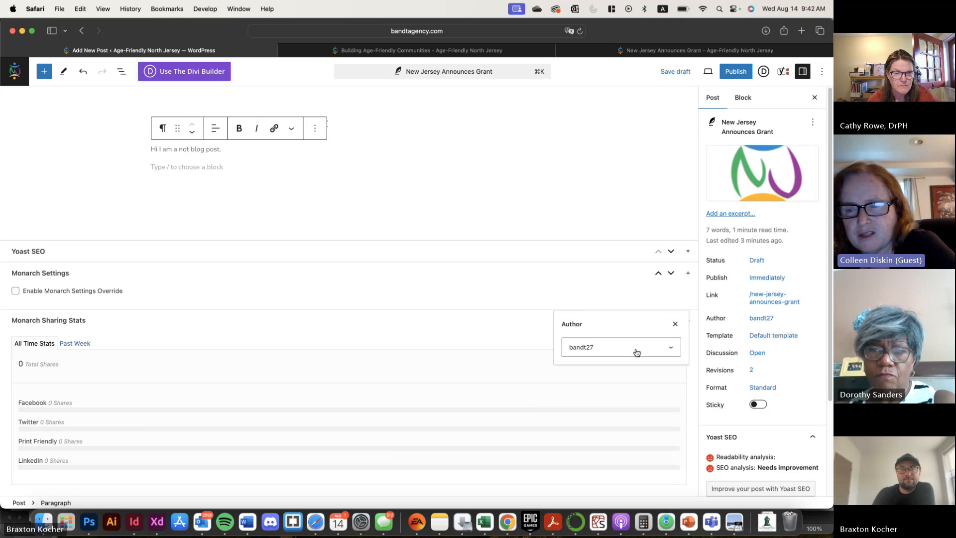
Examine the previewed post down to its footer and return to the post editor
click(687, 51)
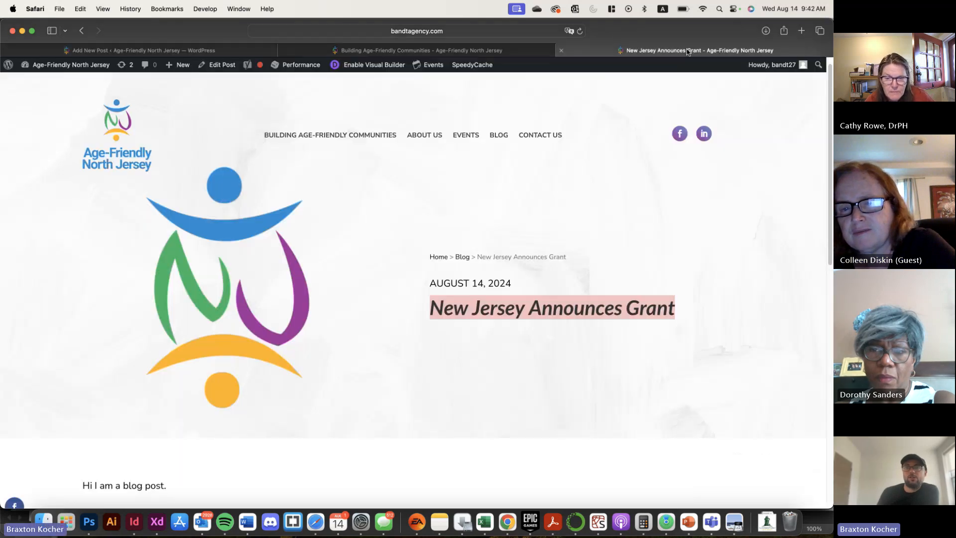
scroll(472, 243, down, 10)
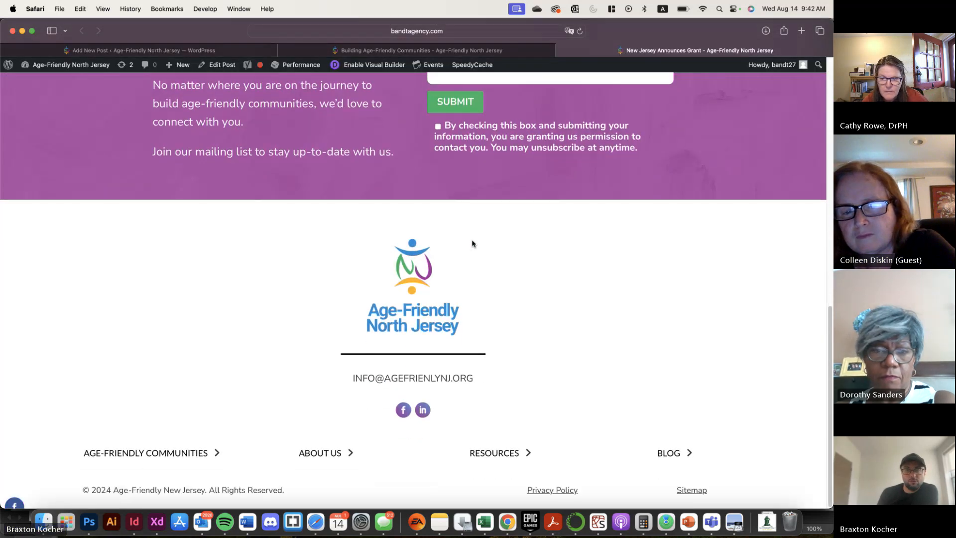
scroll(472, 243, up, 10)
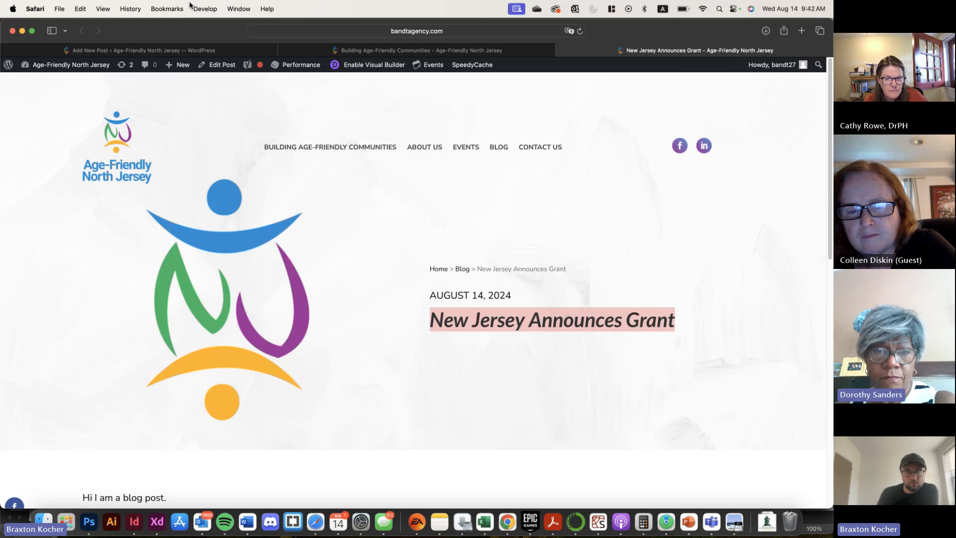
click(458, 56)
click(193, 49)
click(679, 53)
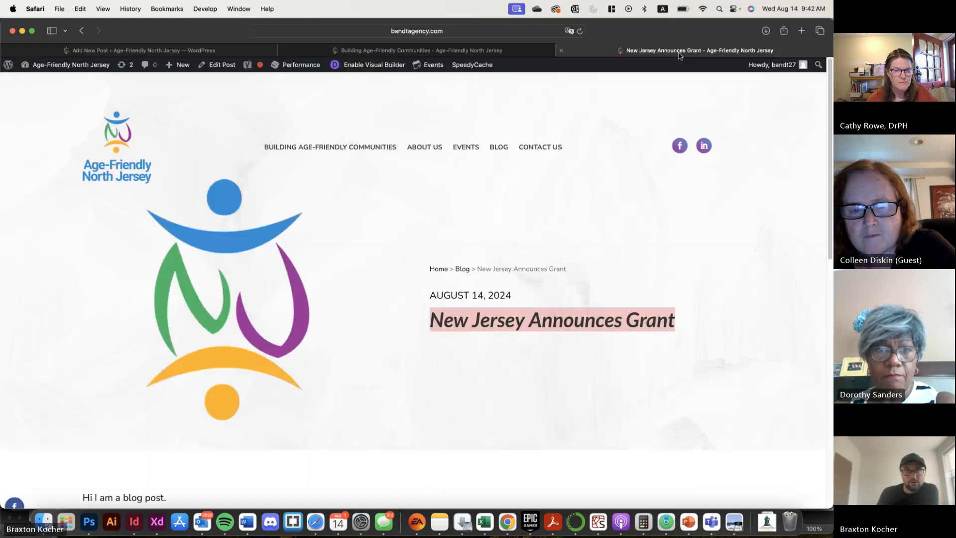
click(217, 57)
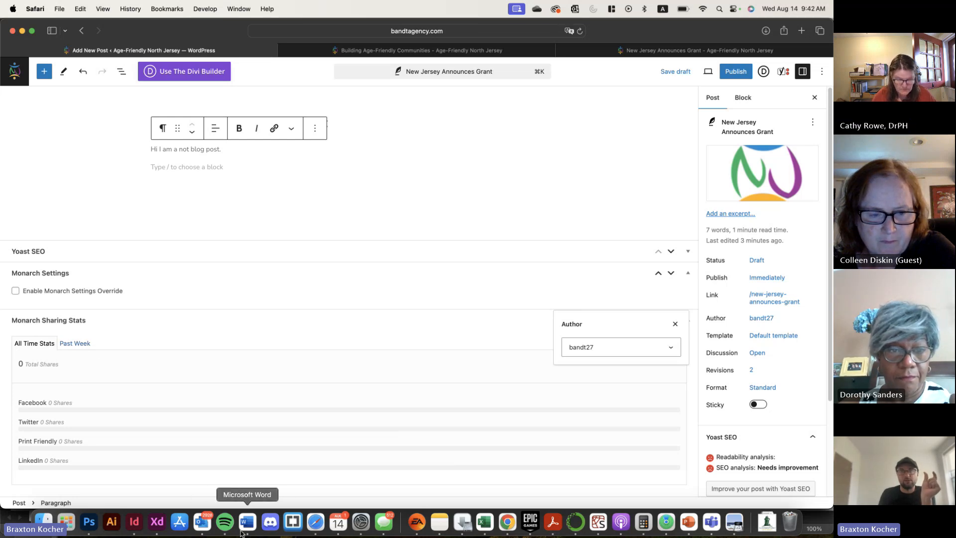
Leave the Building Age-Friendly Communities page builder for the site dashboard, discarding the unsaved changes
click(422, 50)
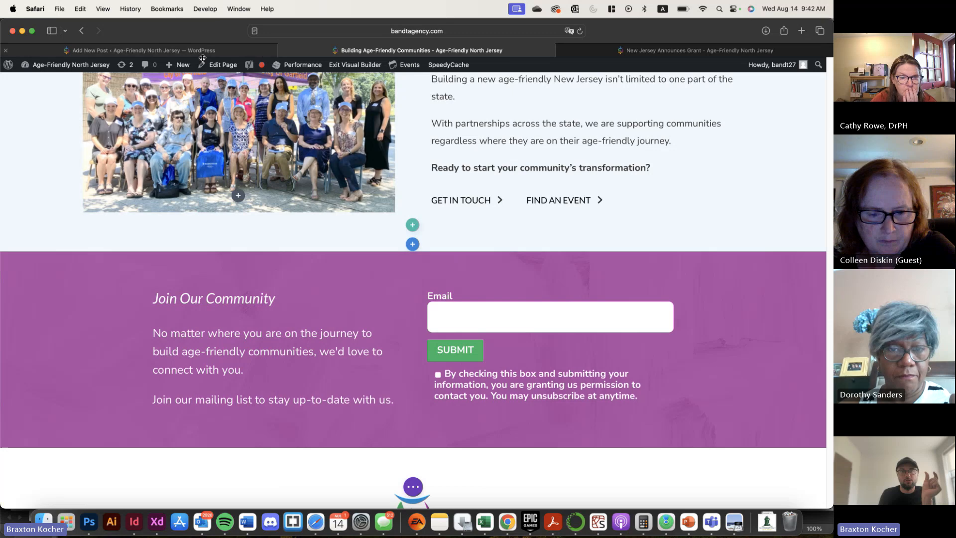
click(84, 65)
click(393, 342)
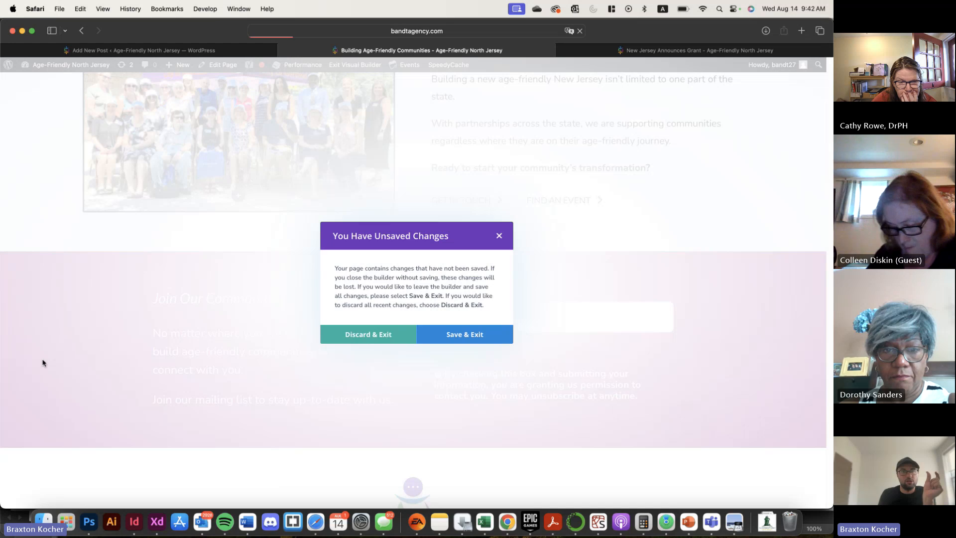
Look through the dashboard's administration sections and open the list of installed plugins
scroll(20, 438, down, 1)
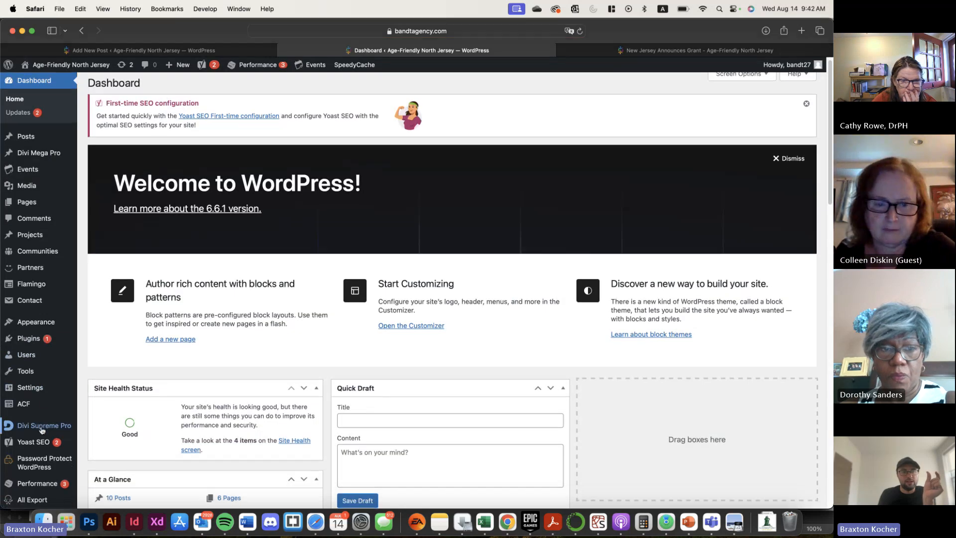
mouse_move(45, 314)
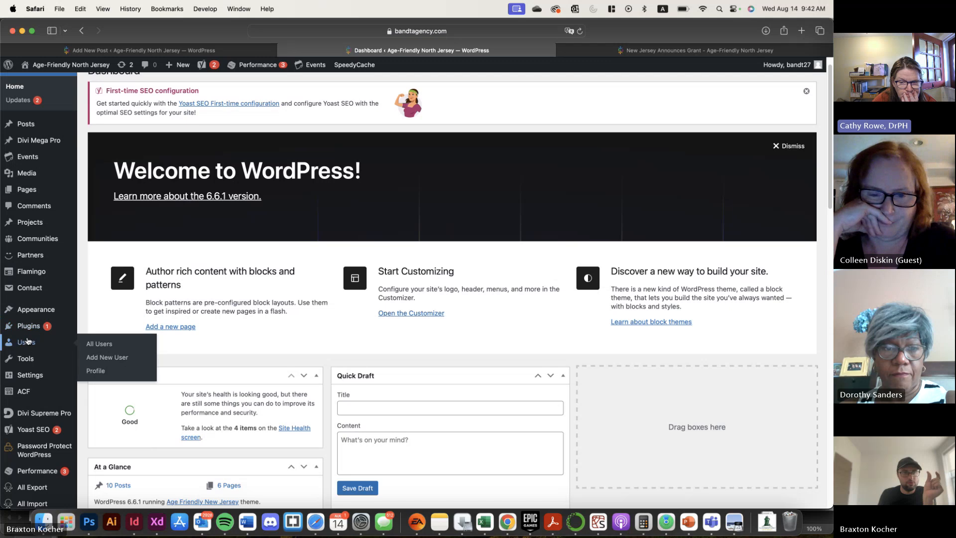
mouse_move(26, 383)
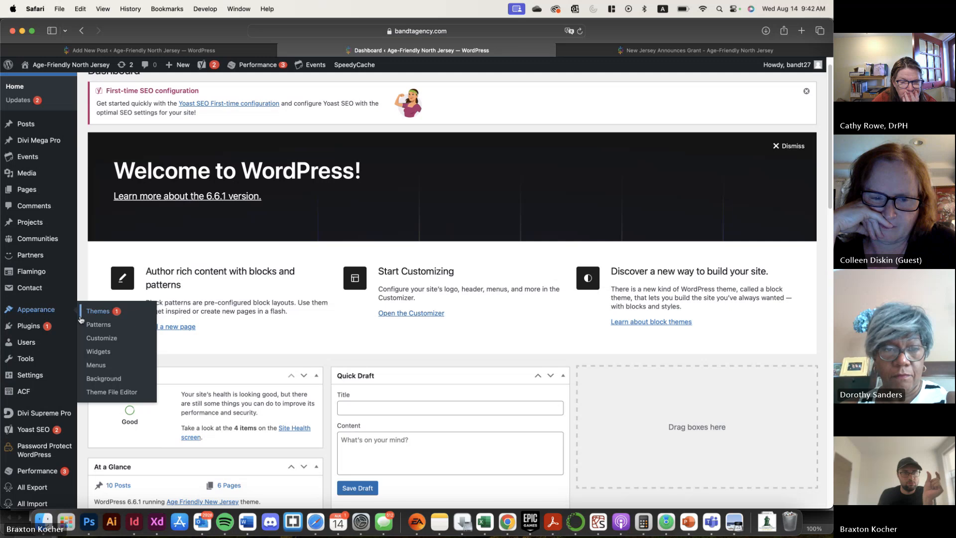
mouse_move(69, 326)
click(110, 326)
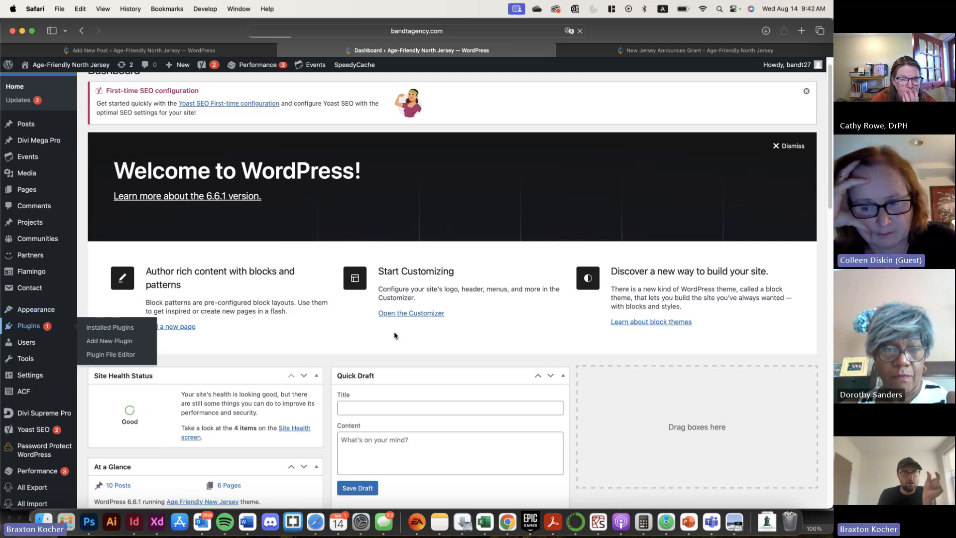
Return to the previewed post and examine the area where the social sharing sidebar belongs
click(186, 49)
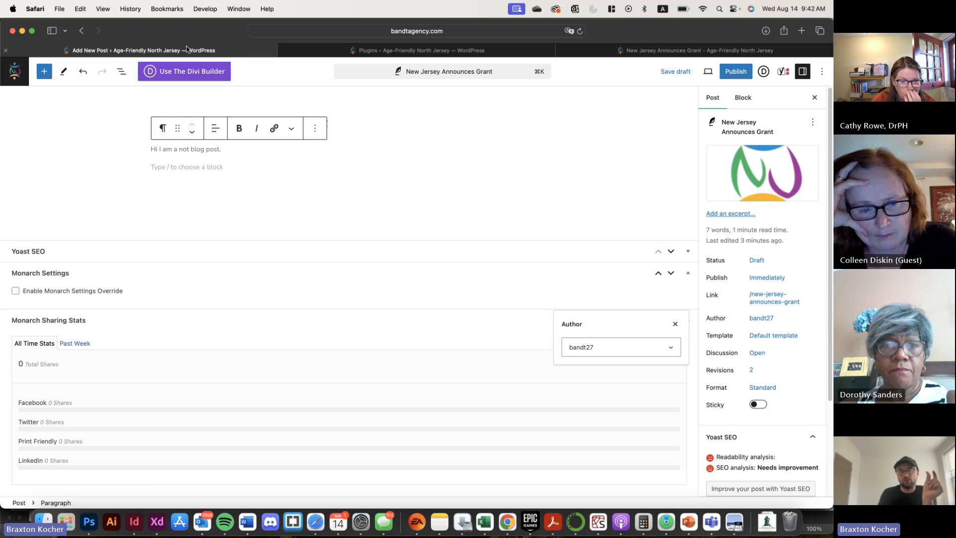
click(675, 54)
scroll(209, 363, down, 5)
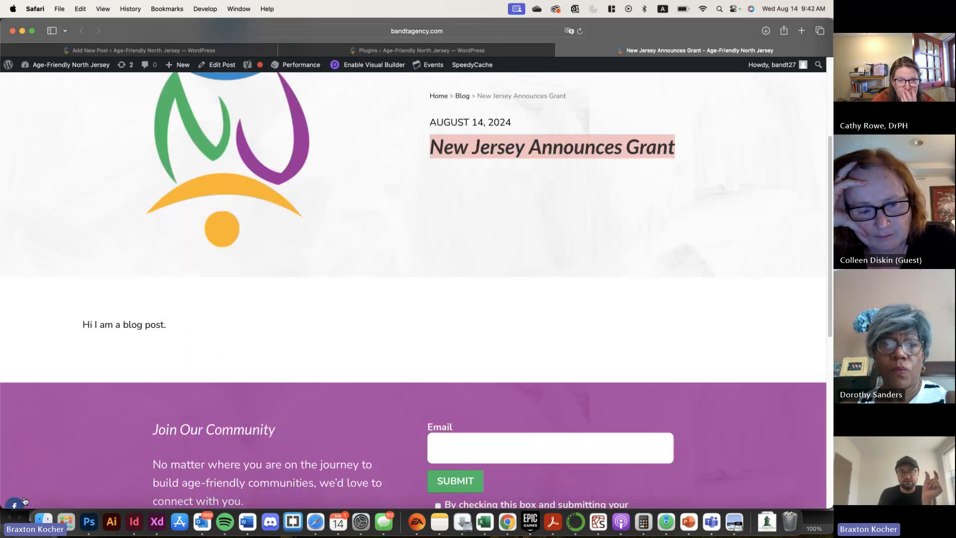
scroll(25, 500, down, 2)
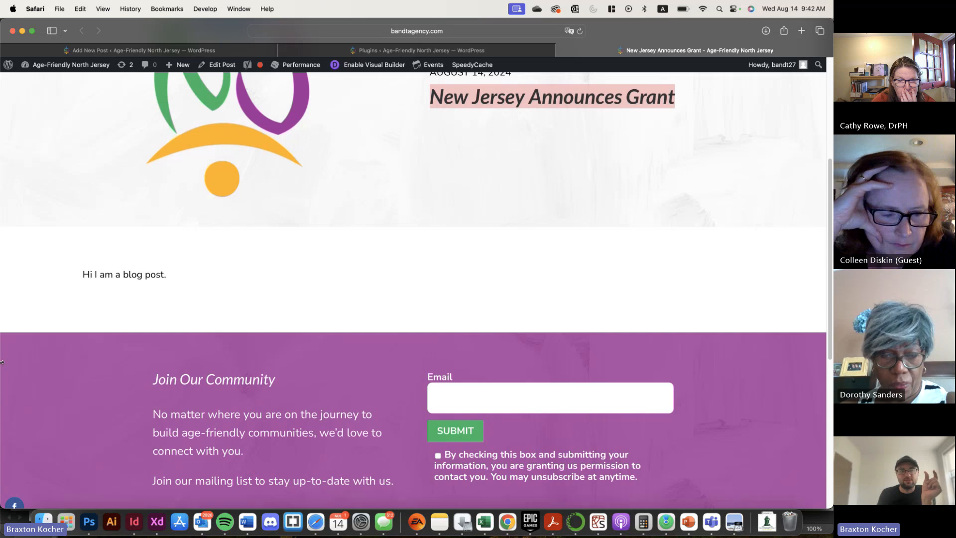
drag(2, 362, 2, 199)
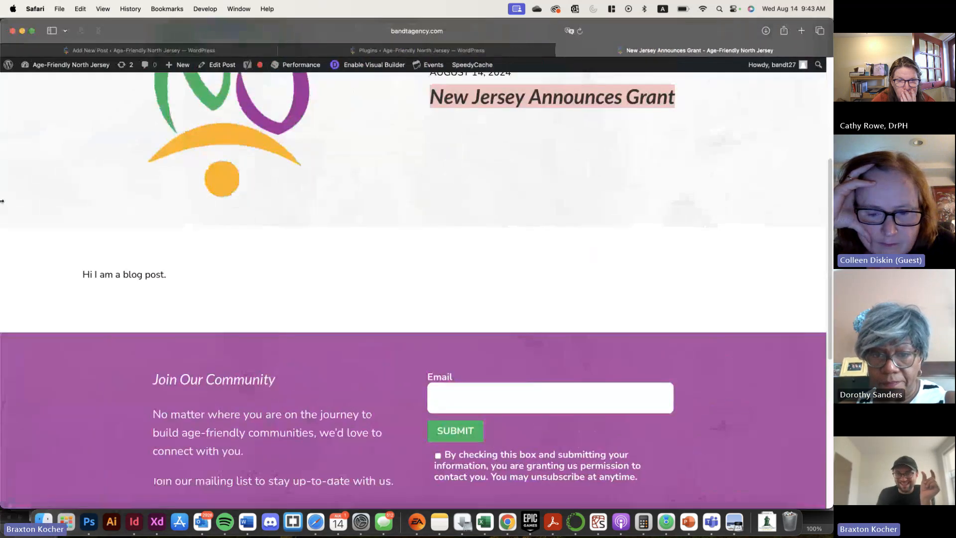
Open the Monarch plugin's settings and view the social networks that can be added for sharing
click(351, 51)
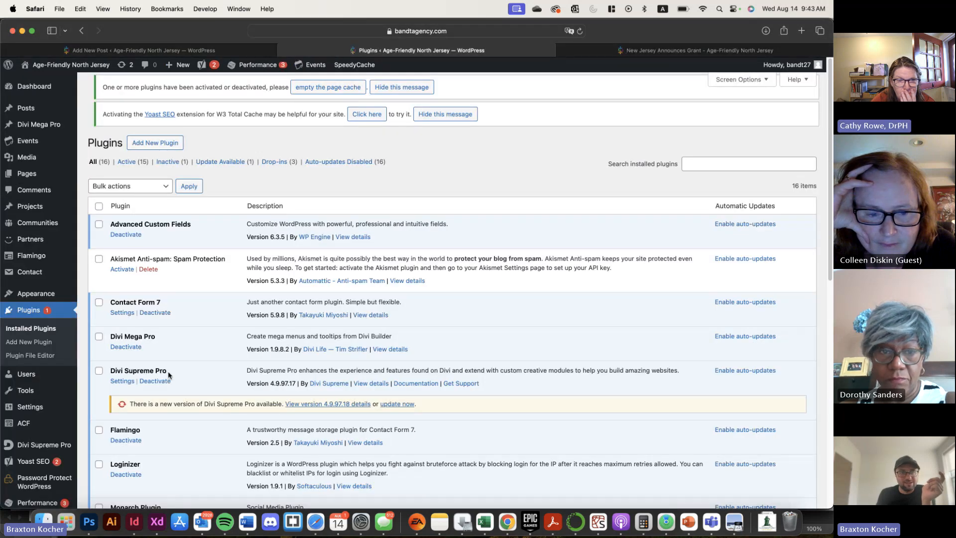
scroll(168, 372, down, 3)
click(122, 372)
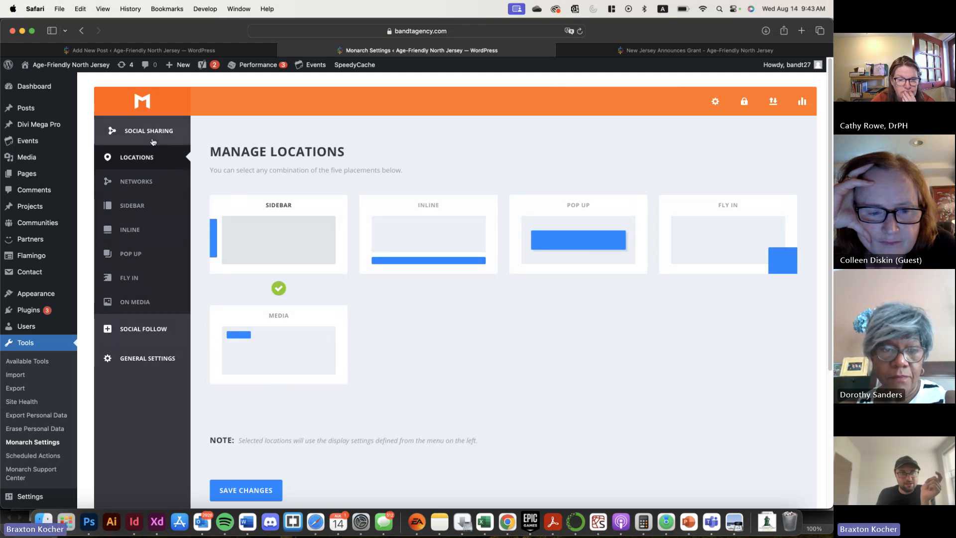
click(141, 180)
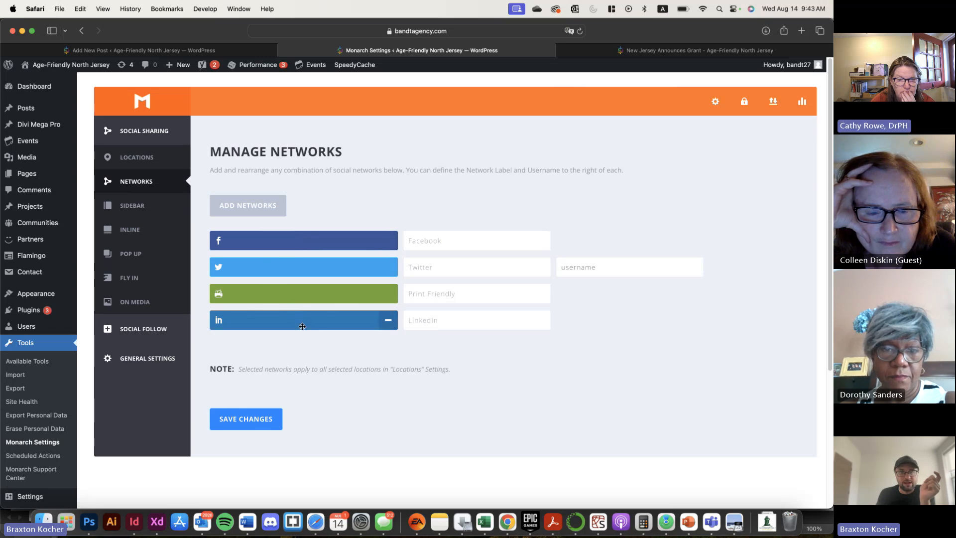
click(247, 215)
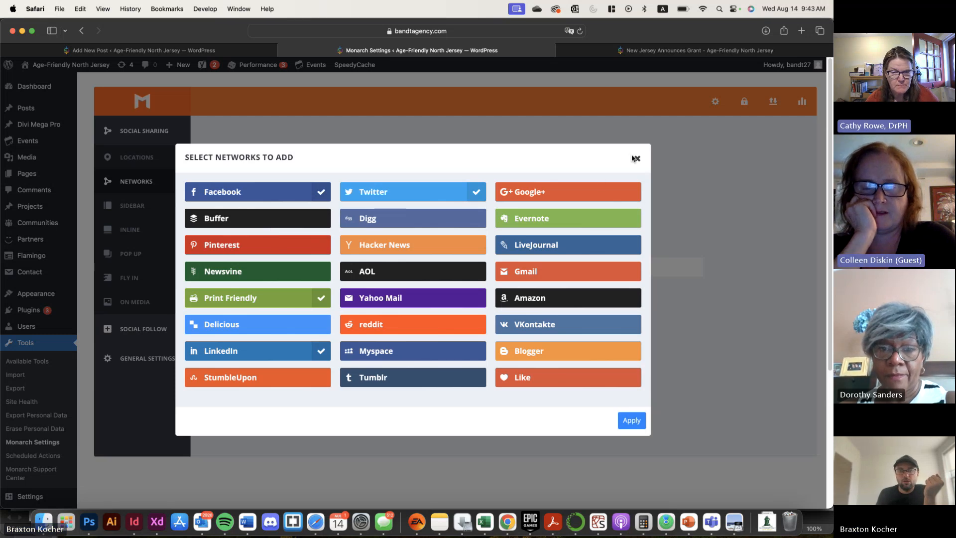
click(636, 159)
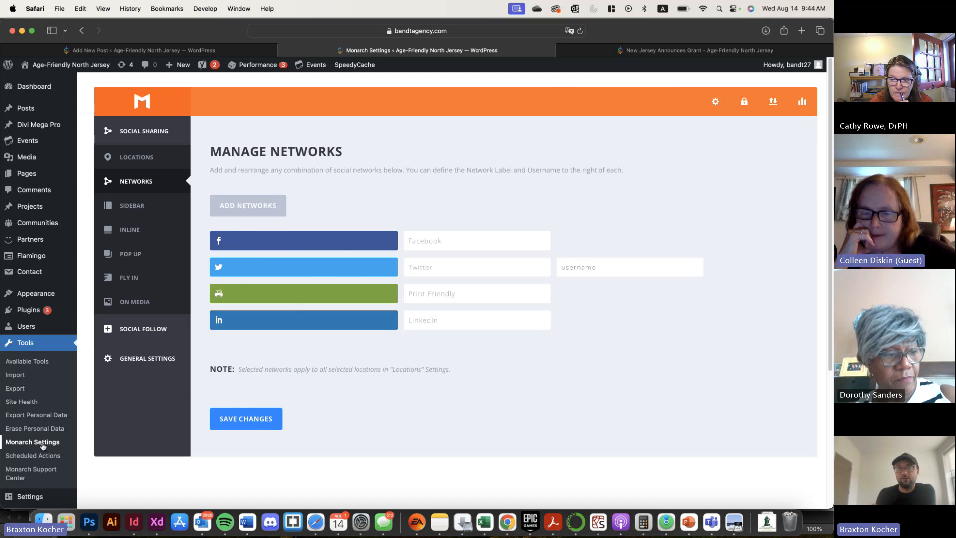
Try the Facebook sharing button on the previewed post and close the Facebook window without sharing
click(208, 50)
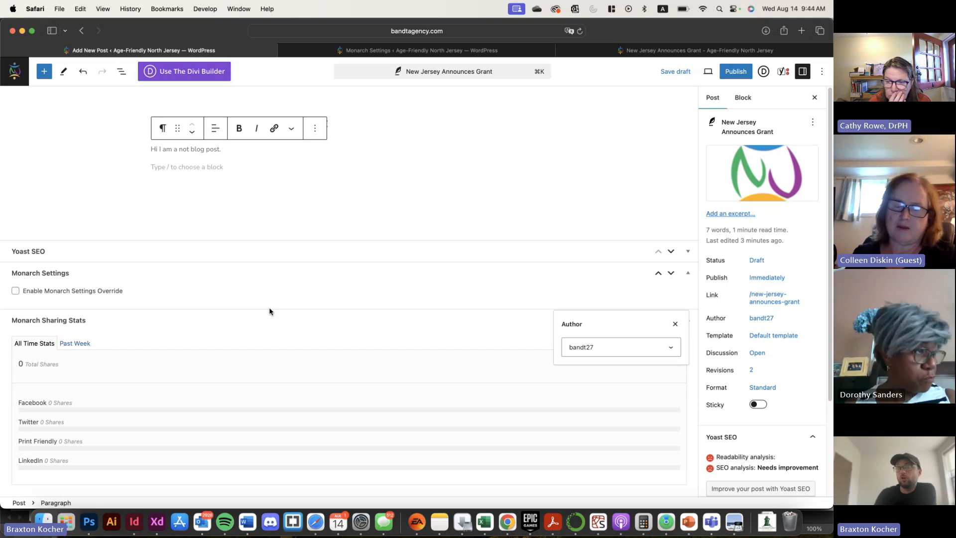
click(387, 48)
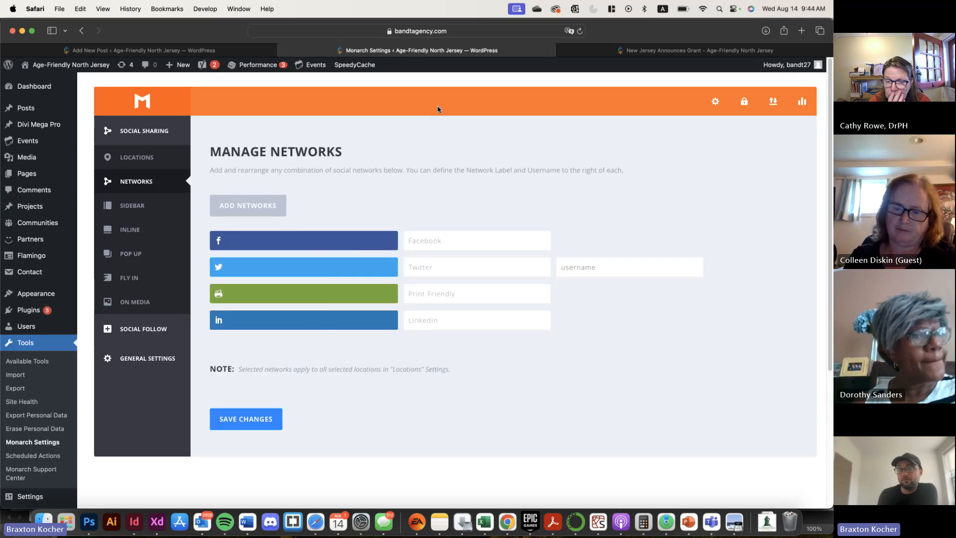
click(698, 50)
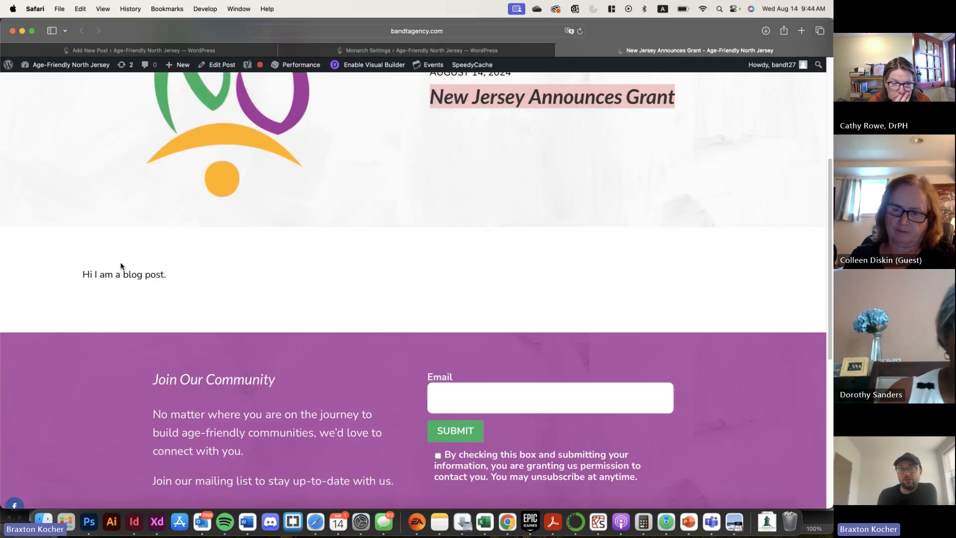
click(15, 505)
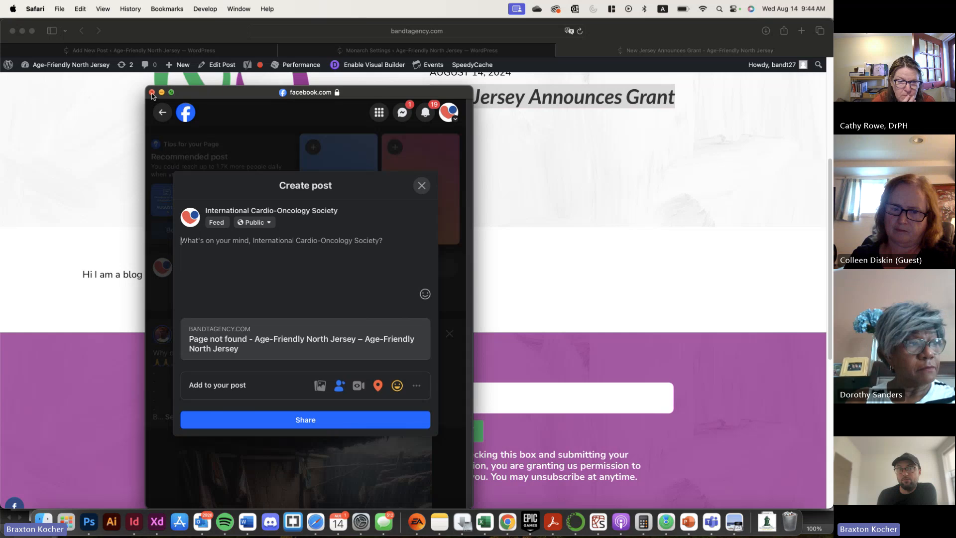
click(152, 95)
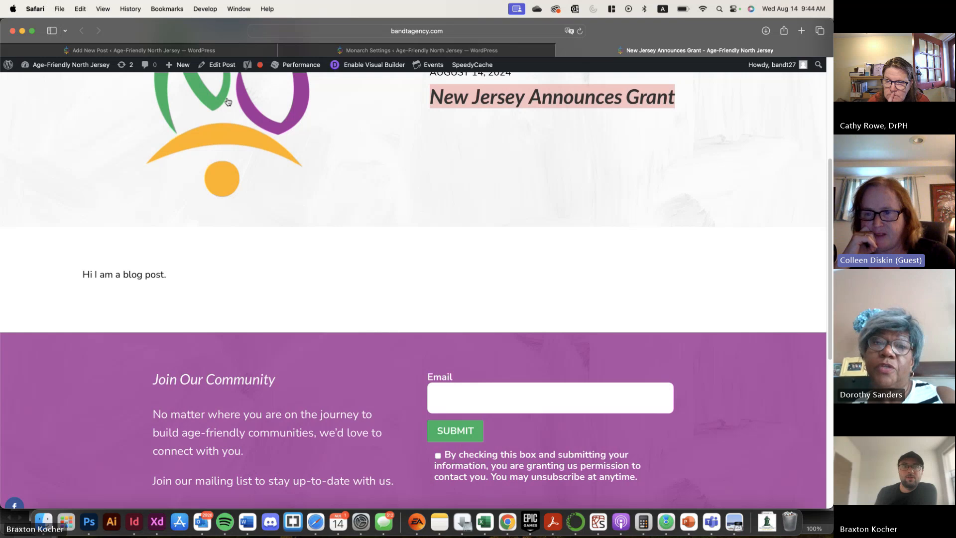
Return to the post editor and set the post's publish date to August 3, 2024
click(219, 51)
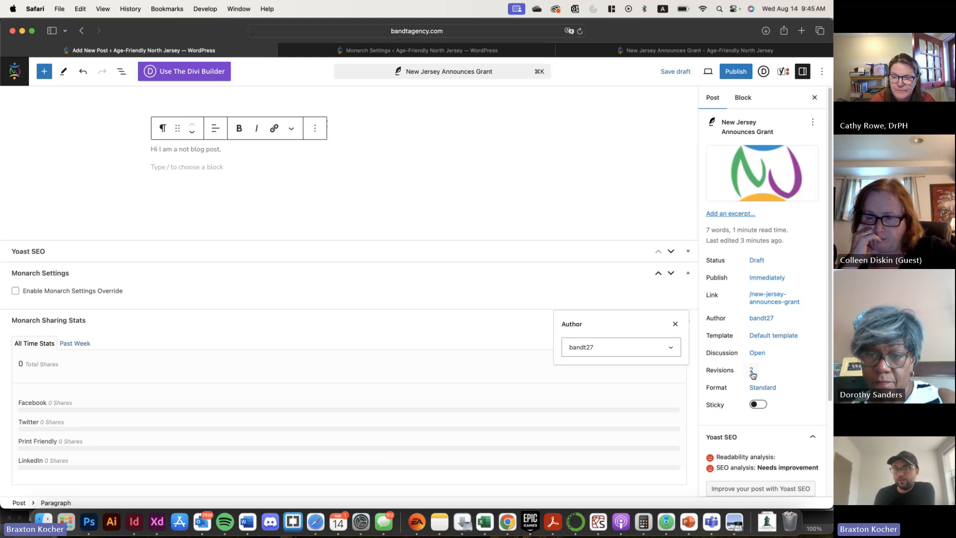
click(770, 278)
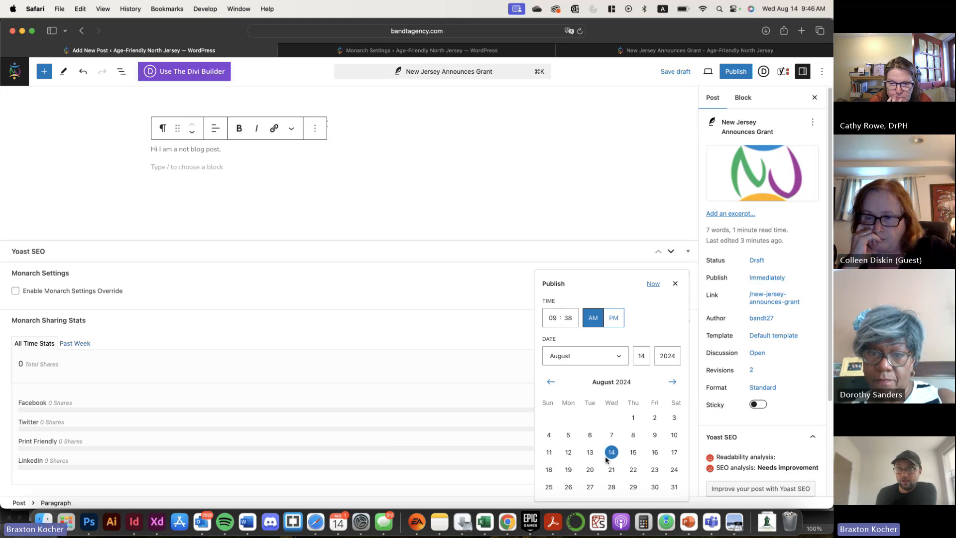
click(675, 419)
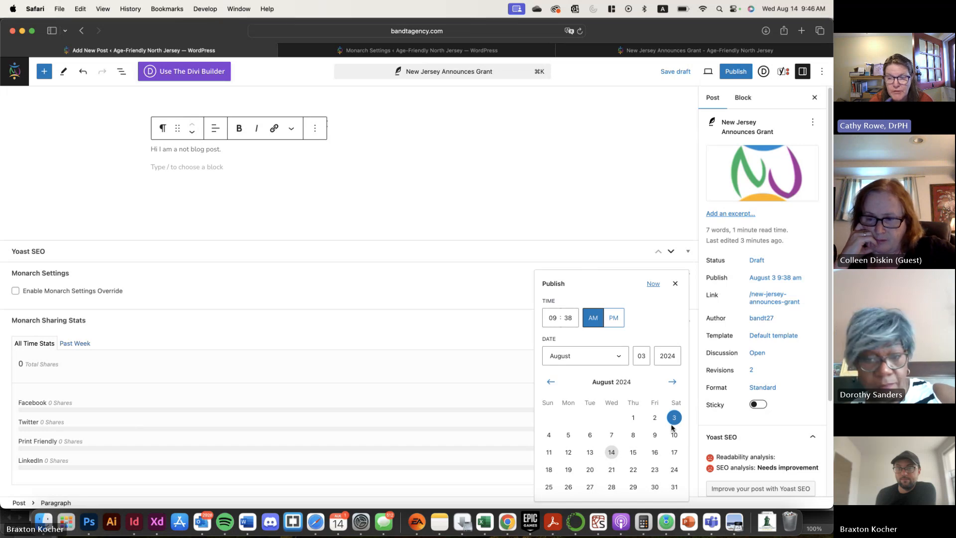
Try the Scheduled status in the post's status and visibility options, and set it back to Draft
click(762, 283)
click(763, 282)
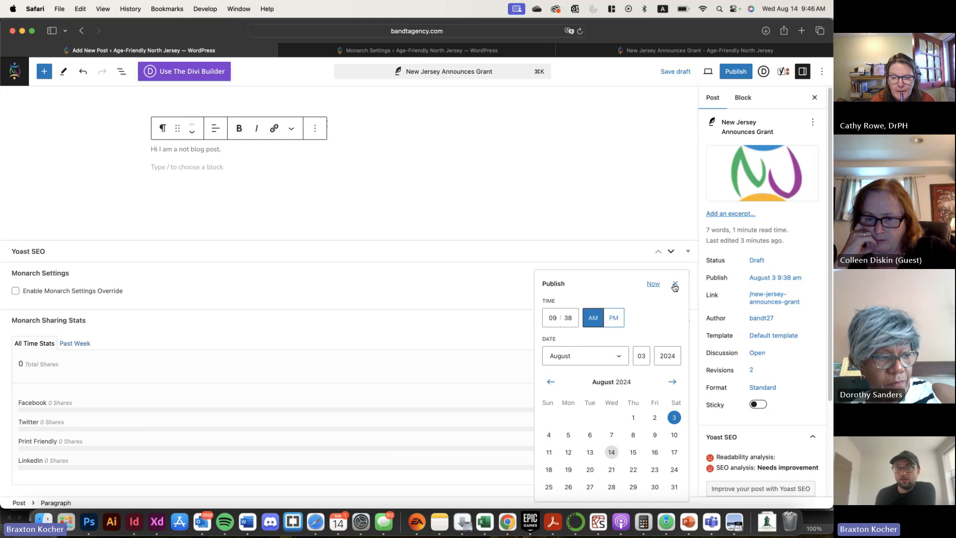
click(769, 269)
click(757, 261)
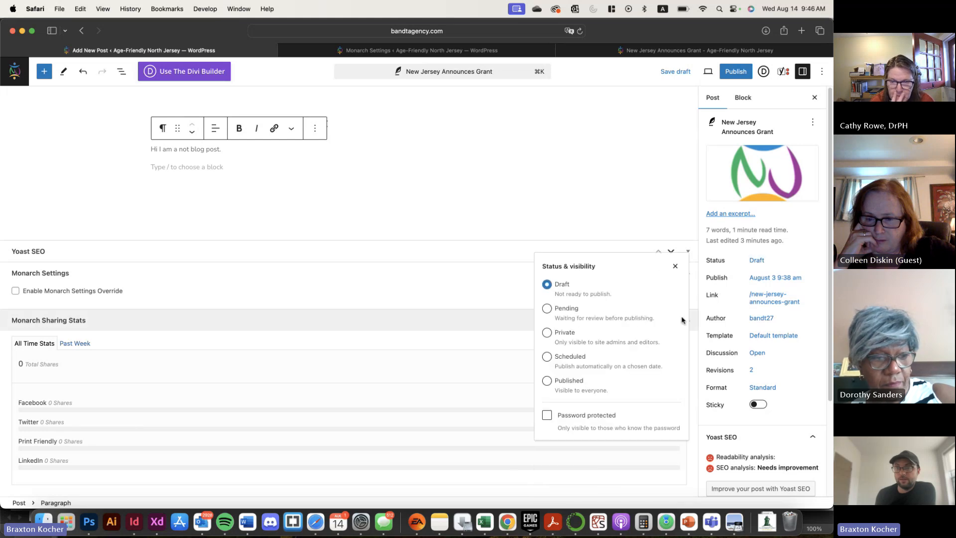
click(561, 367)
scroll(612, 448, down, 2)
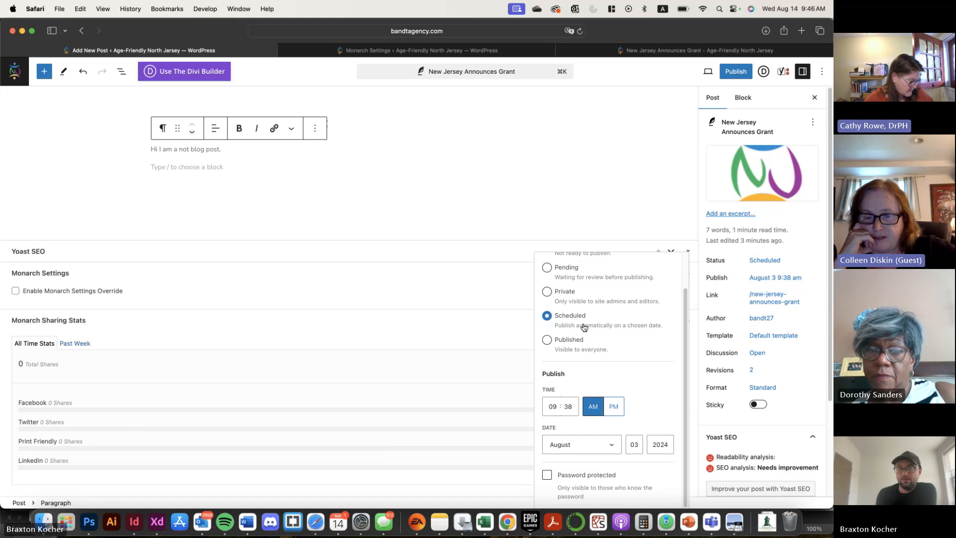
scroll(585, 328, up, 2)
click(576, 286)
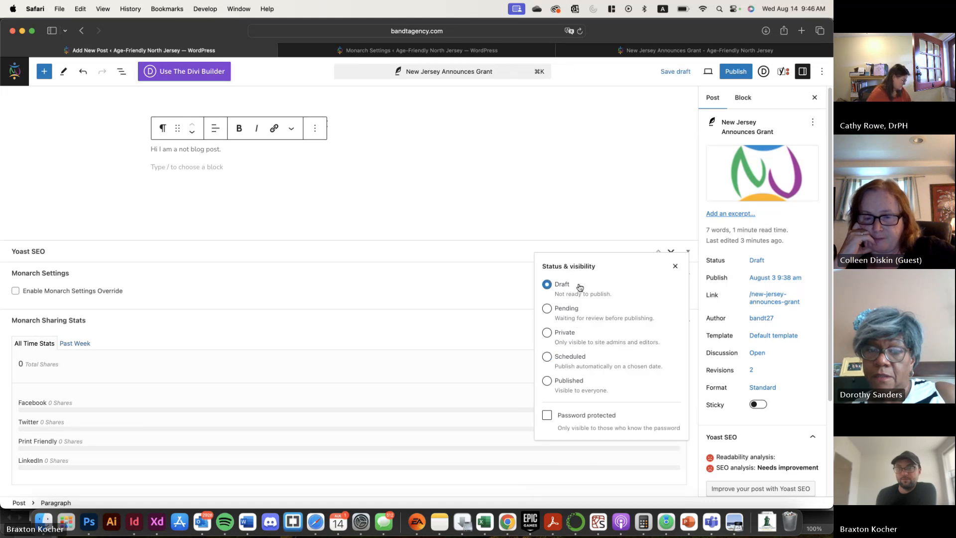
click(656, 207)
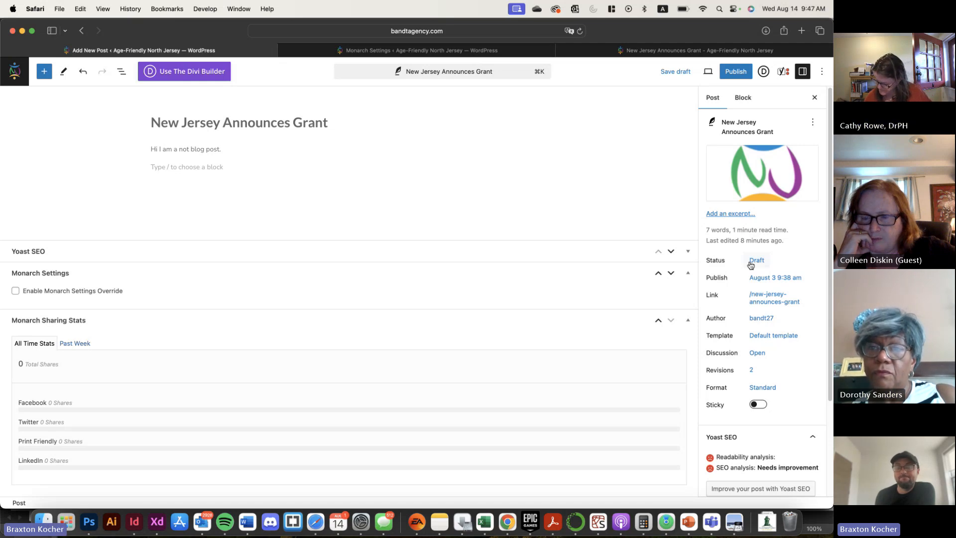
Set the post's status to Scheduled and close the status and visibility options
click(757, 260)
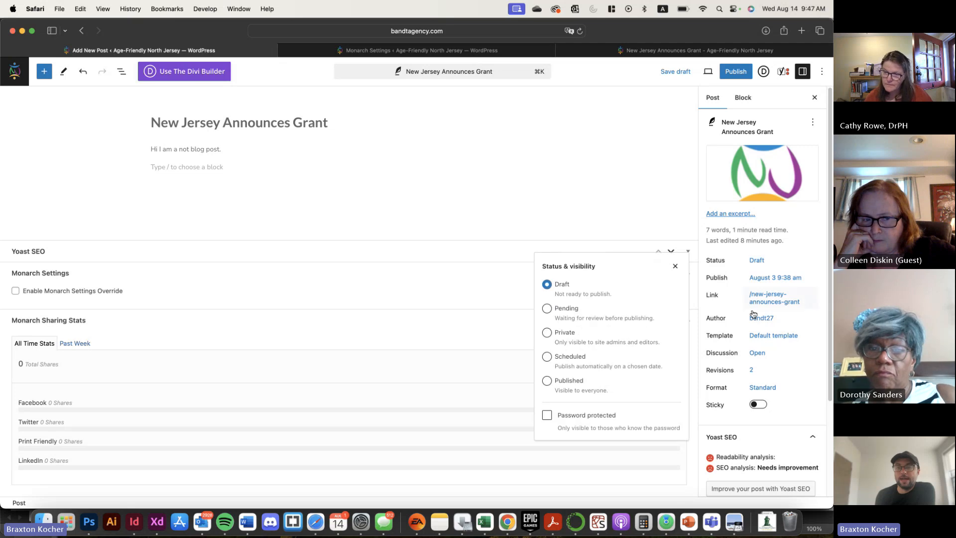
click(567, 362)
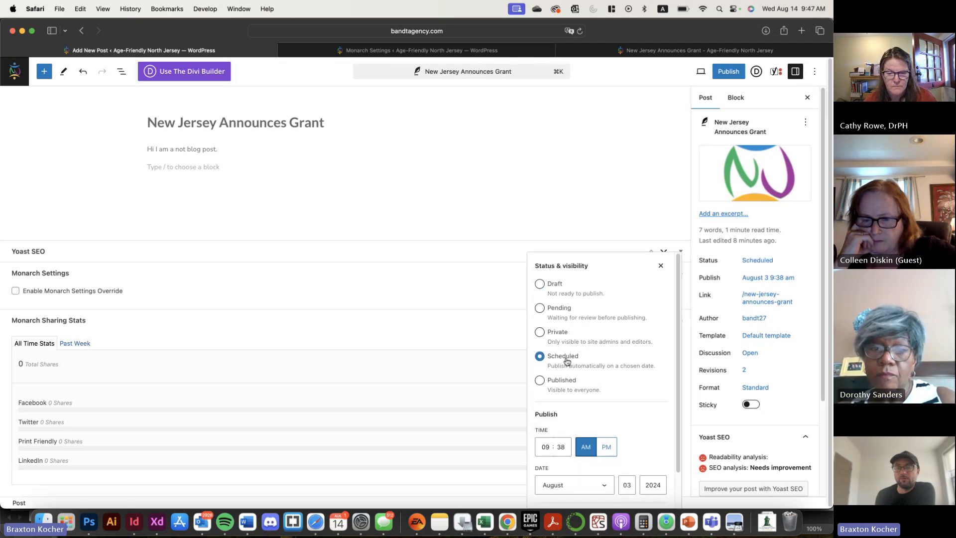
click(571, 294)
click(579, 367)
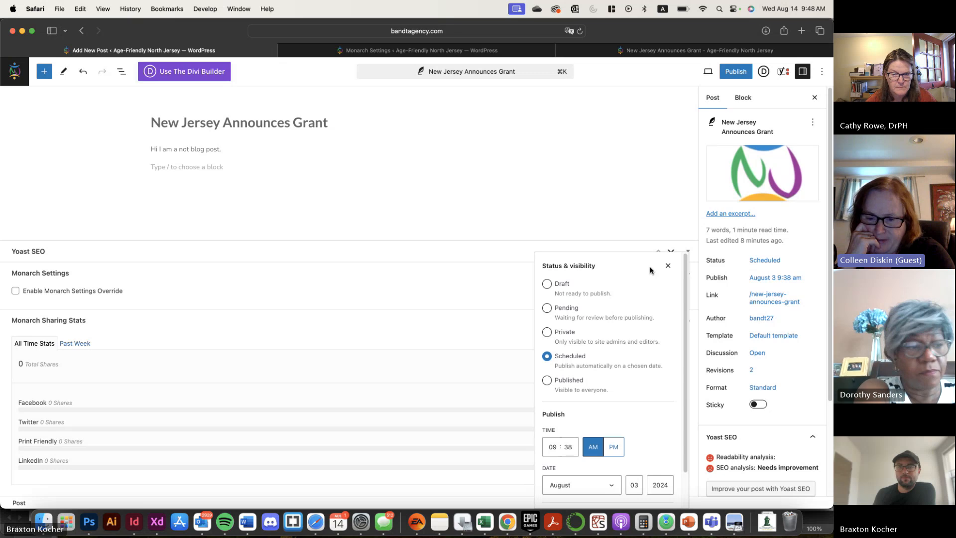
click(668, 266)
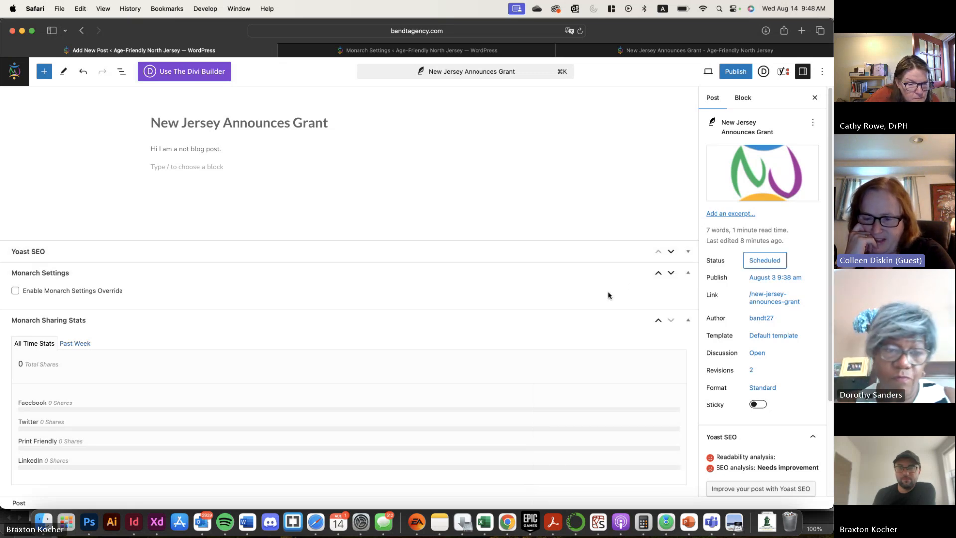
Expand the post's Yoast SEO section and enter "blog" as the focus keyphrase
scroll(815, 353, down, 5)
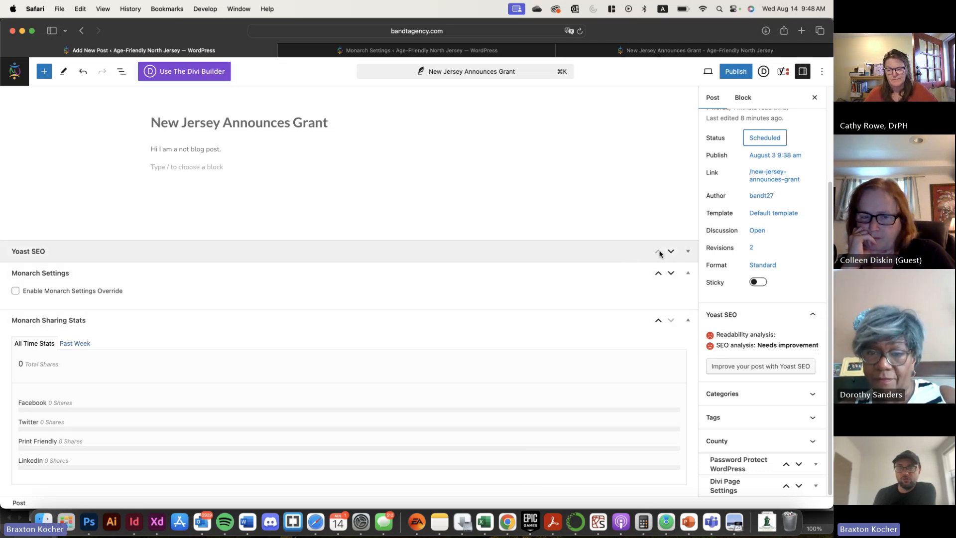
click(688, 251)
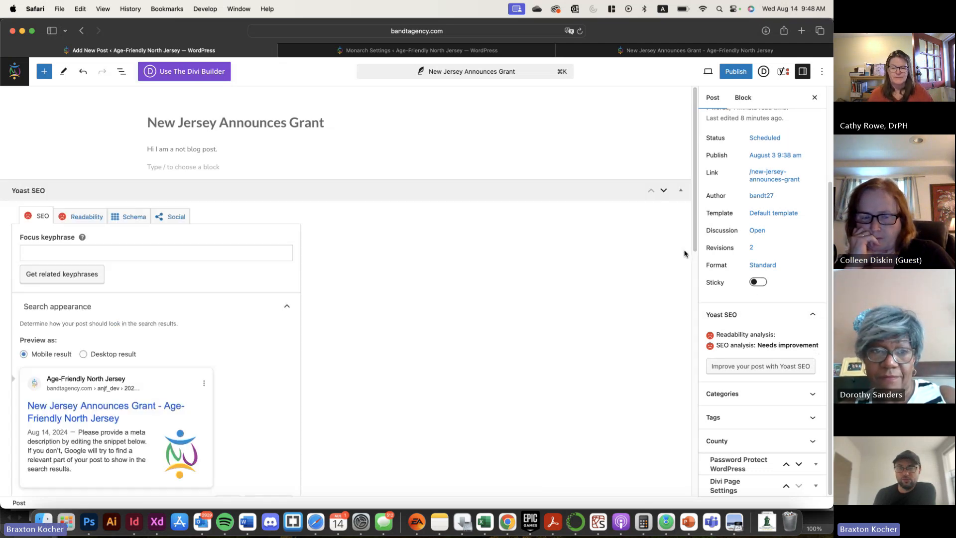
click(70, 247)
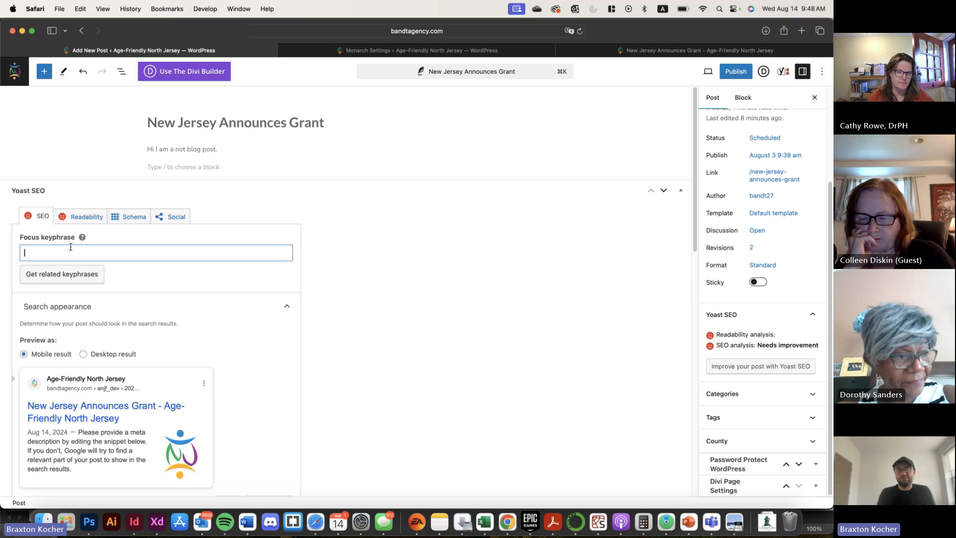
text(blog)
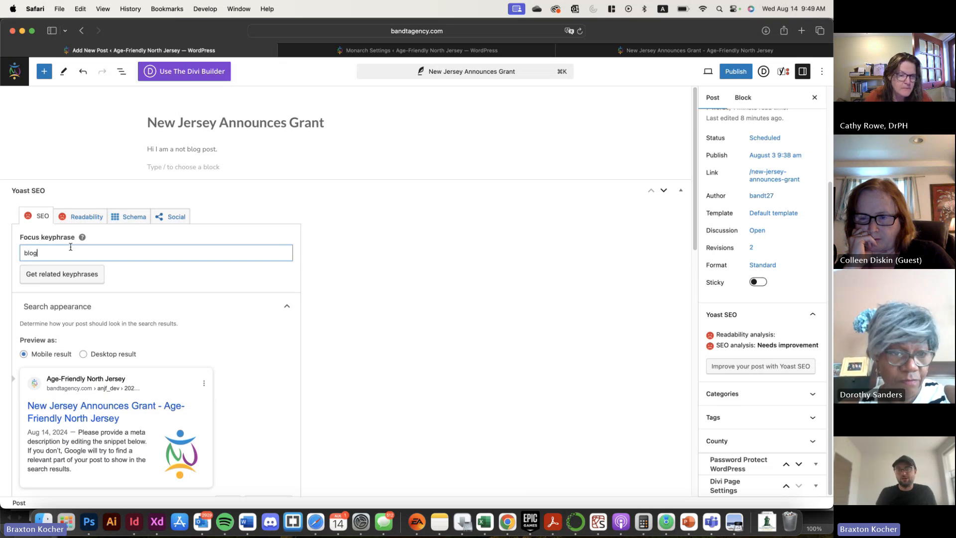
Examine the SEO analysis problems, improvements and good results for the keyphrase, along with the search appearance settings
scroll(276, 285, down, 10)
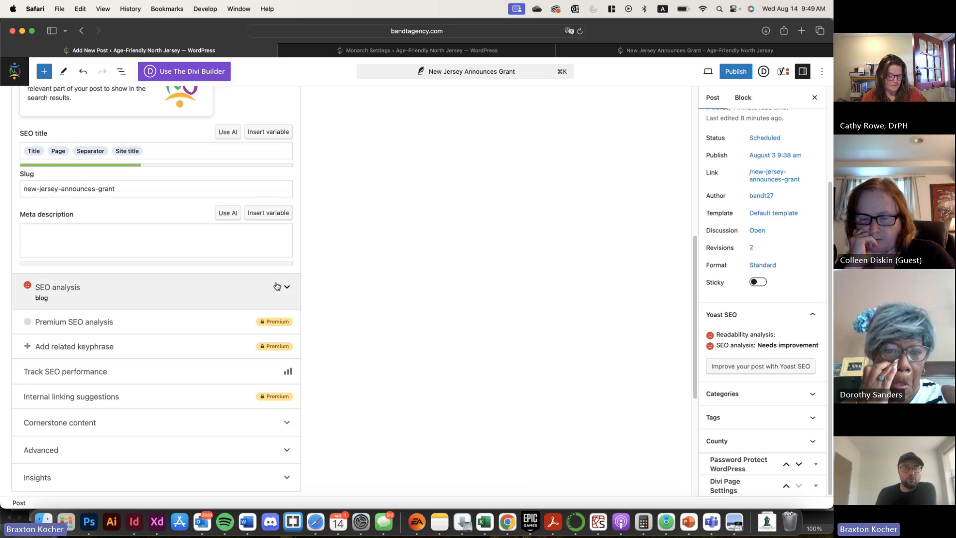
scroll(169, 339, down, 10)
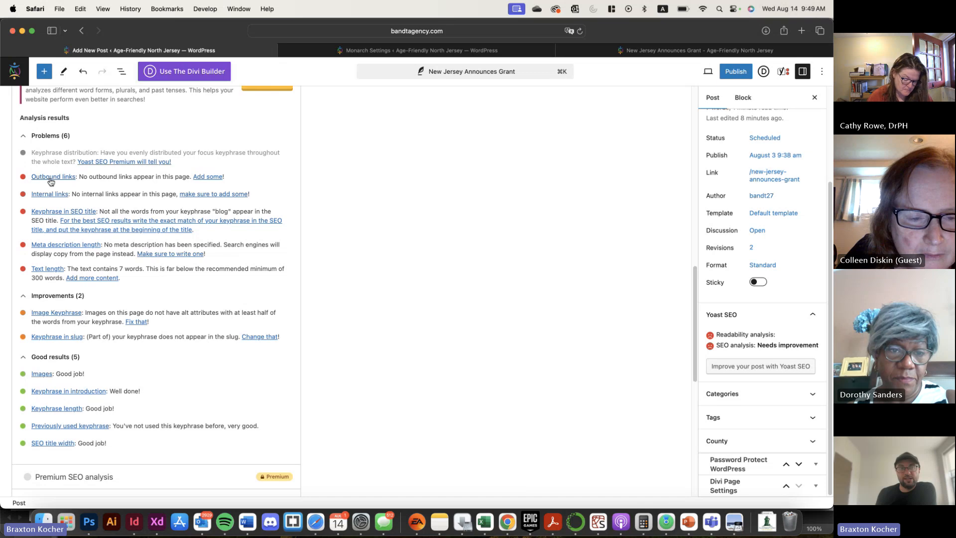
scroll(128, 261, up, 2)
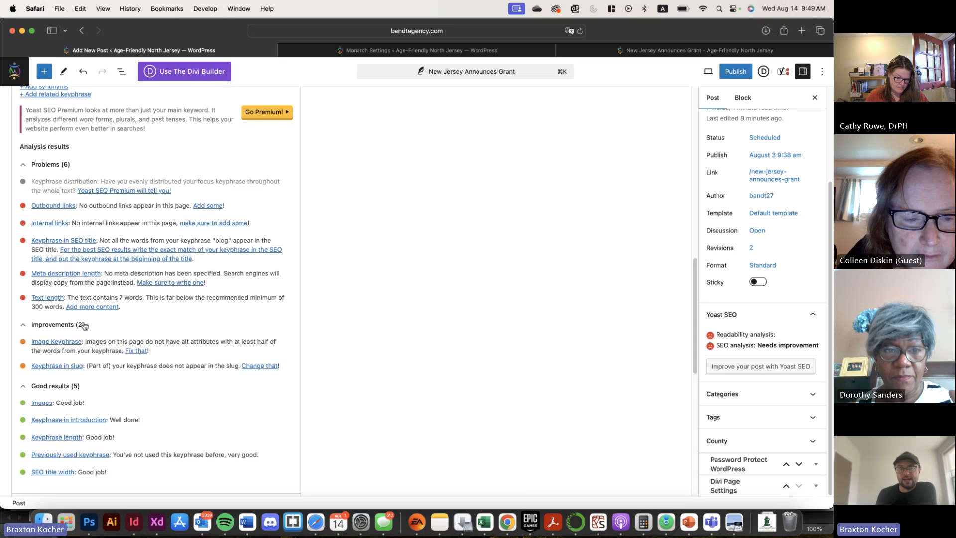
scroll(87, 336, up, 2)
scroll(87, 336, up, 1)
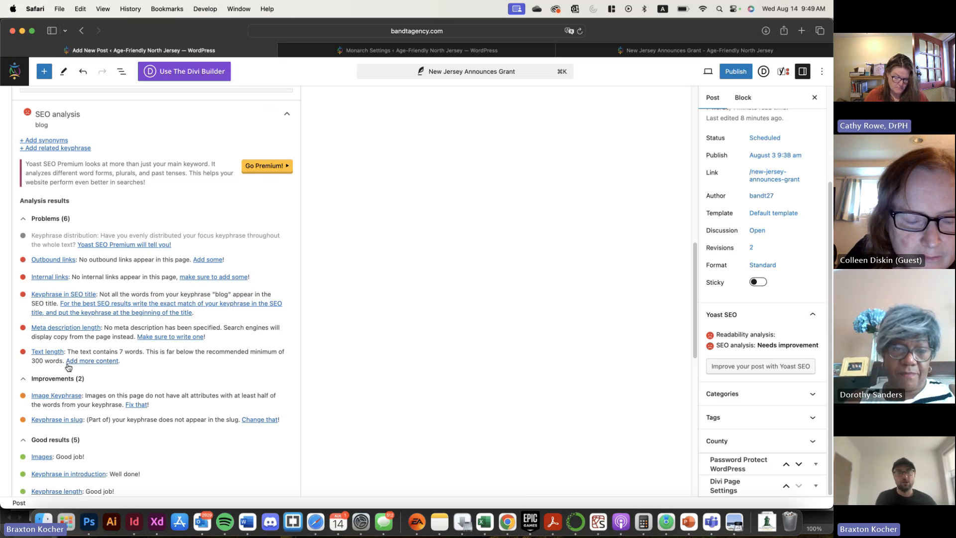
scroll(68, 367, down, 5)
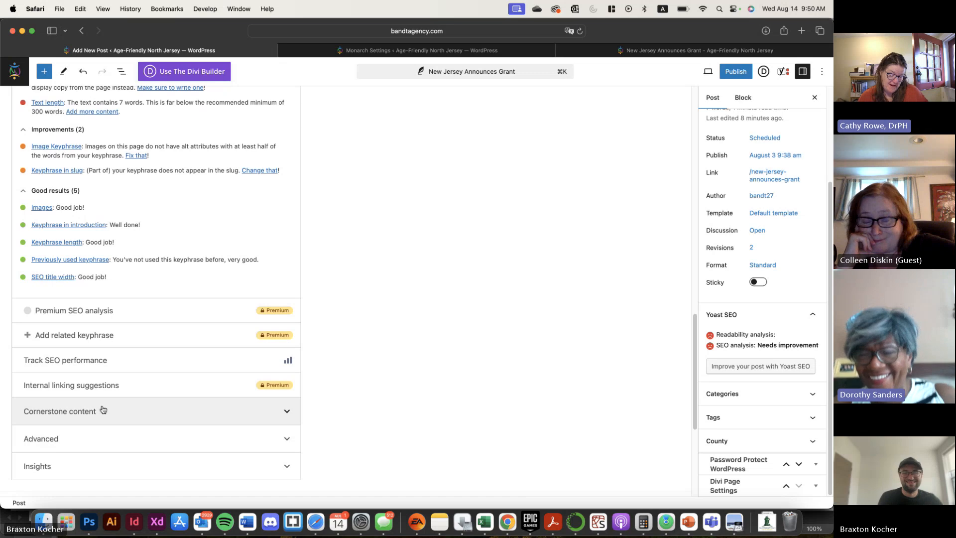
click(108, 443)
scroll(108, 443, up, 5)
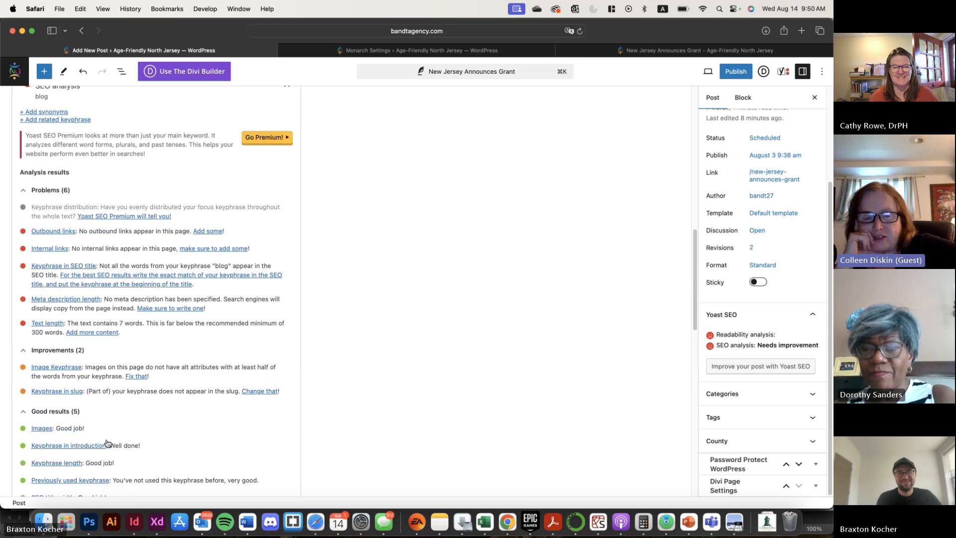
scroll(106, 443, up, 10)
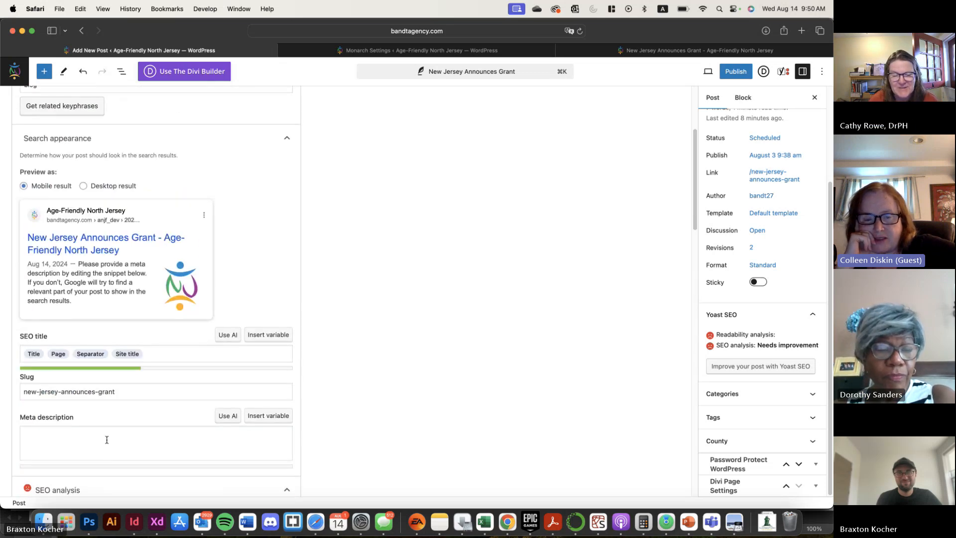
scroll(106, 439, up, 2)
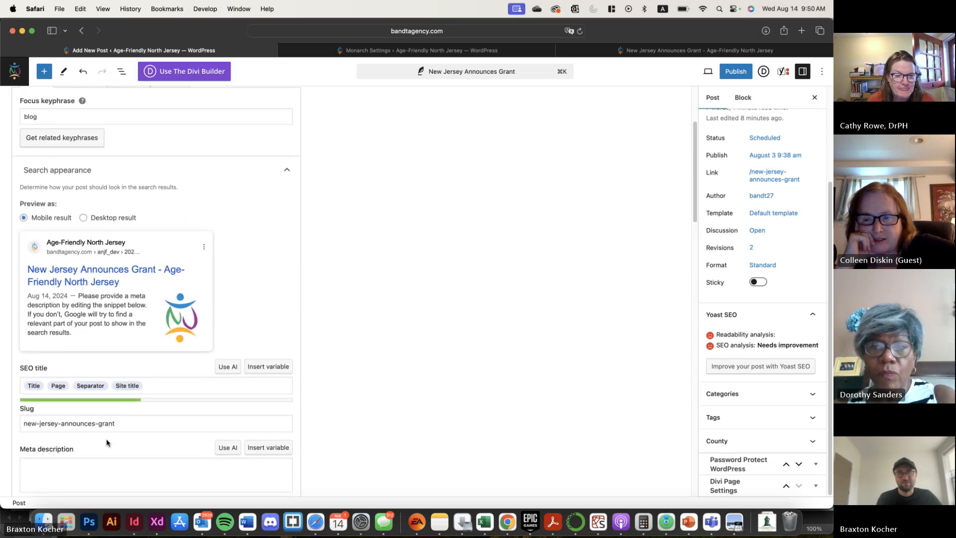
scroll(107, 430, down, 10)
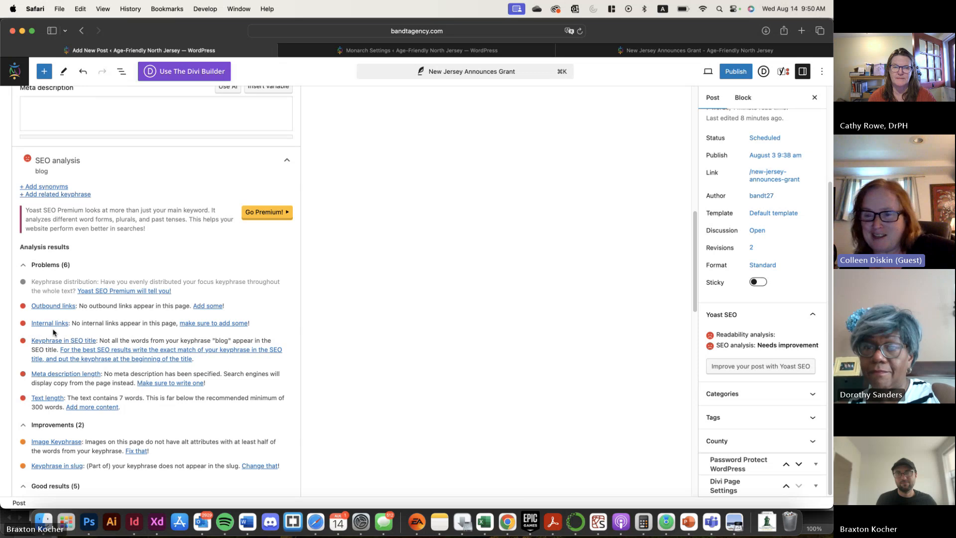
scroll(53, 333, up, 10)
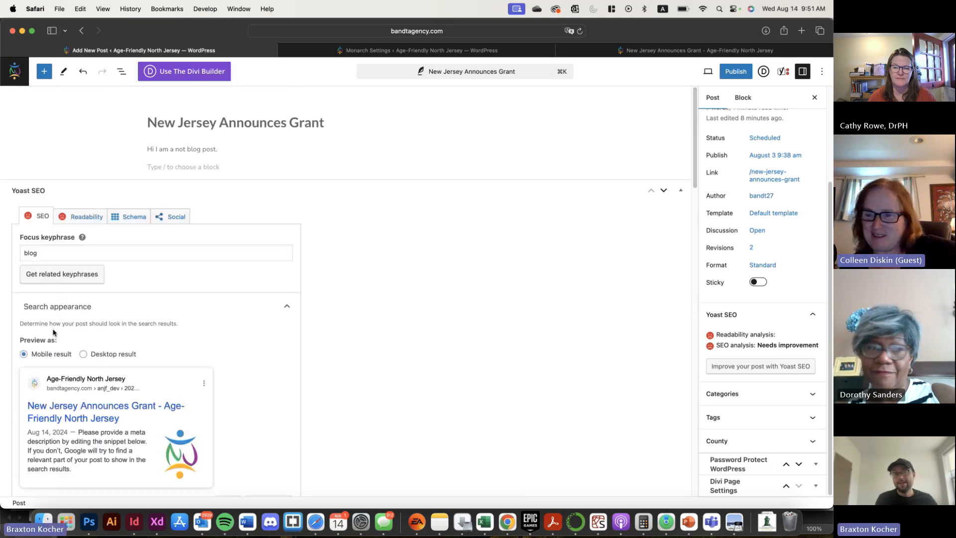
Replace the focus keyphrase with "age-friendly" and check the updated SEO analysis results
drag(64, 258, 18, 242)
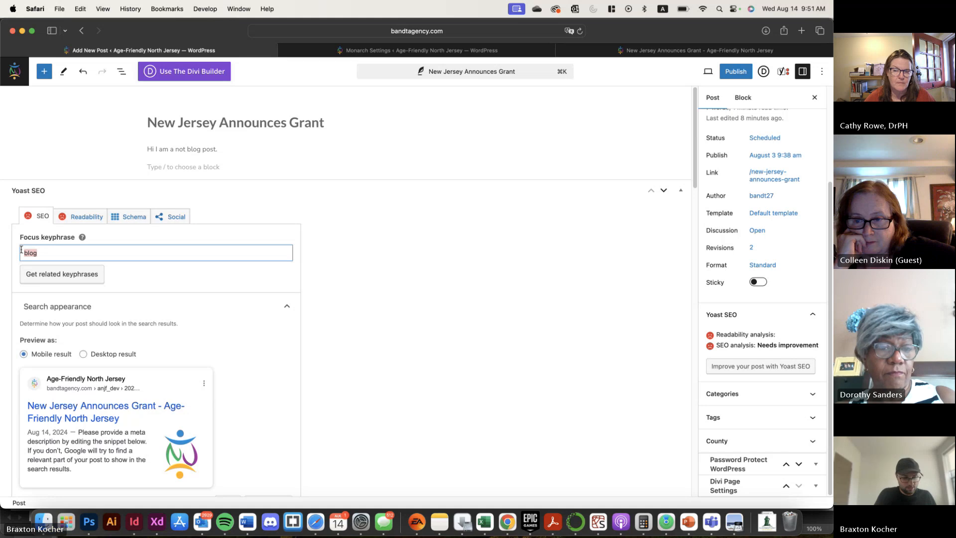
text(age-friendly)
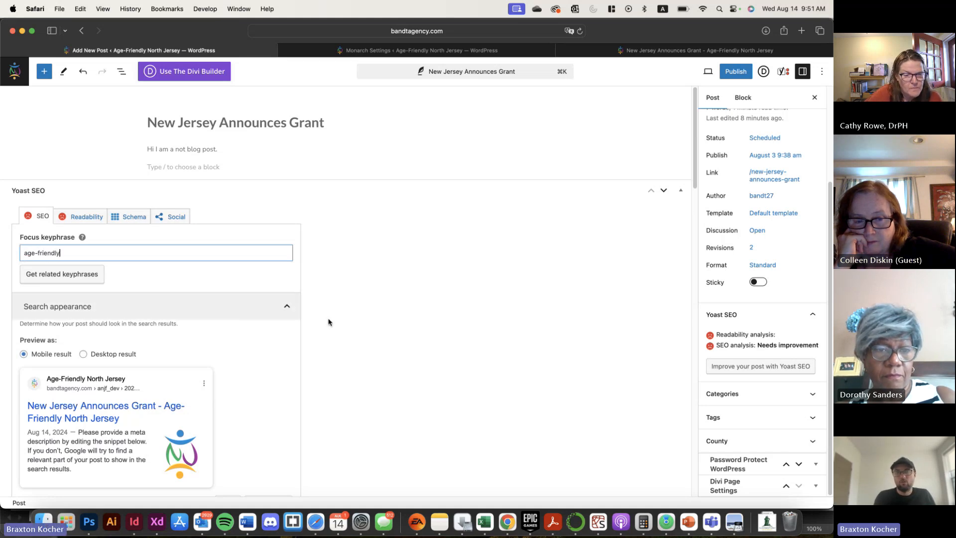
scroll(339, 320, down, 10)
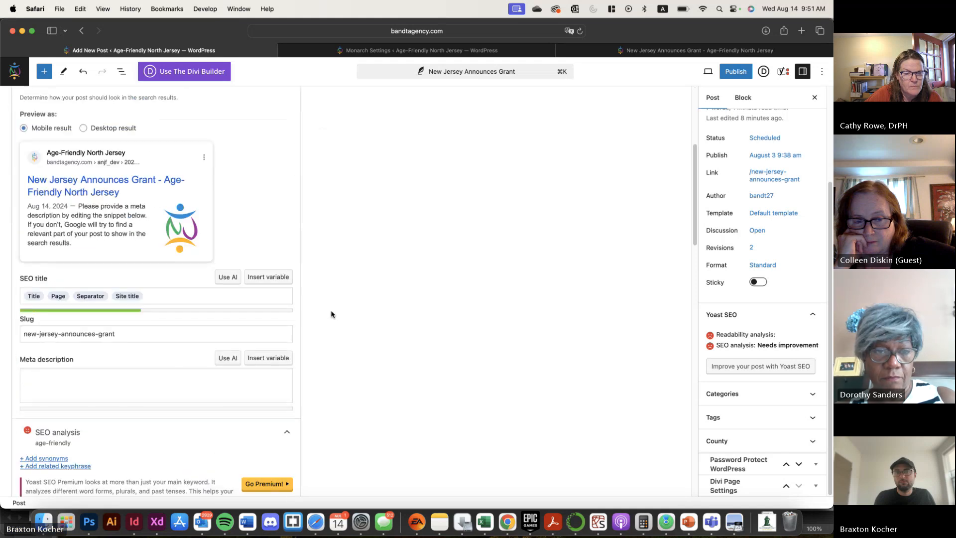
scroll(331, 314, down, 2)
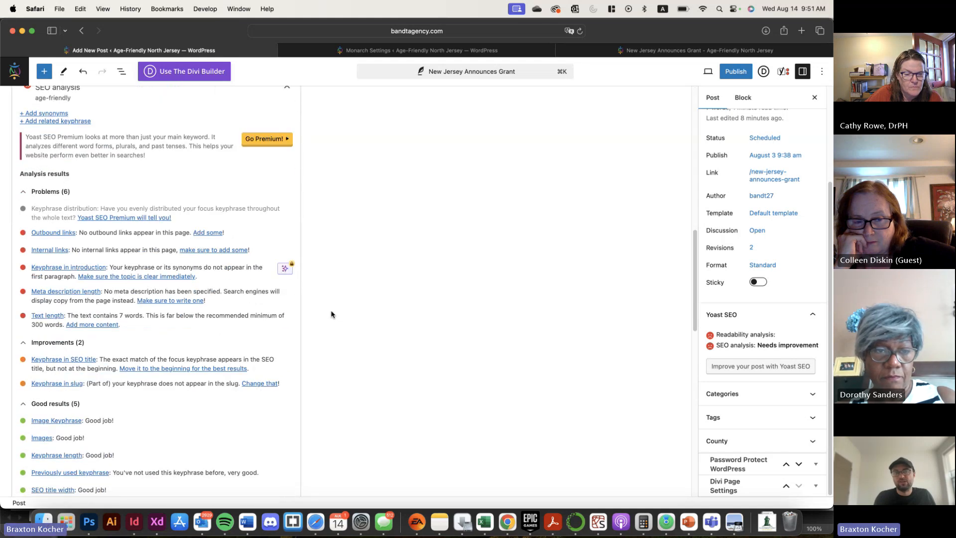
scroll(331, 315, down, 5)
scroll(331, 314, up, 10)
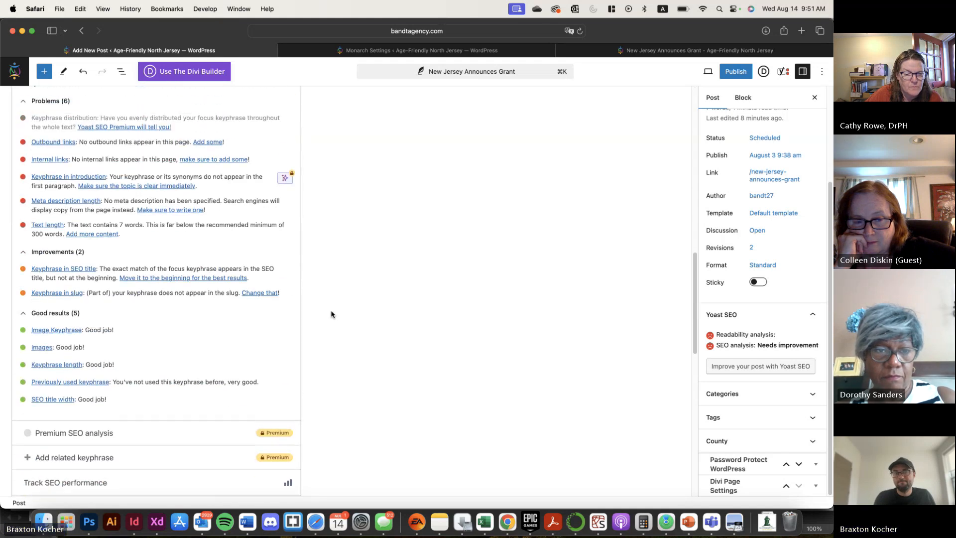
scroll(331, 314, up, 6)
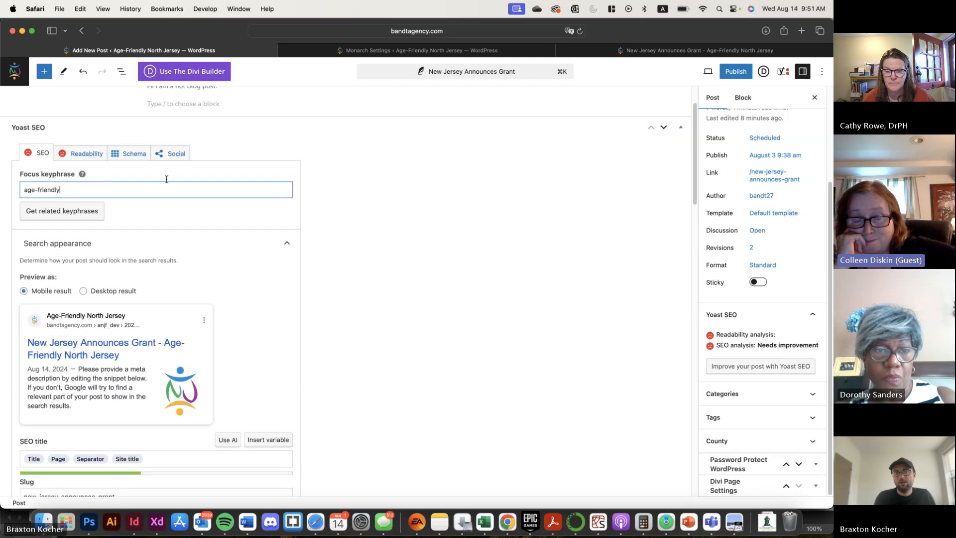
Review the post's readability analysis and its social media appearance settings, including the expanded X appearance options
click(90, 153)
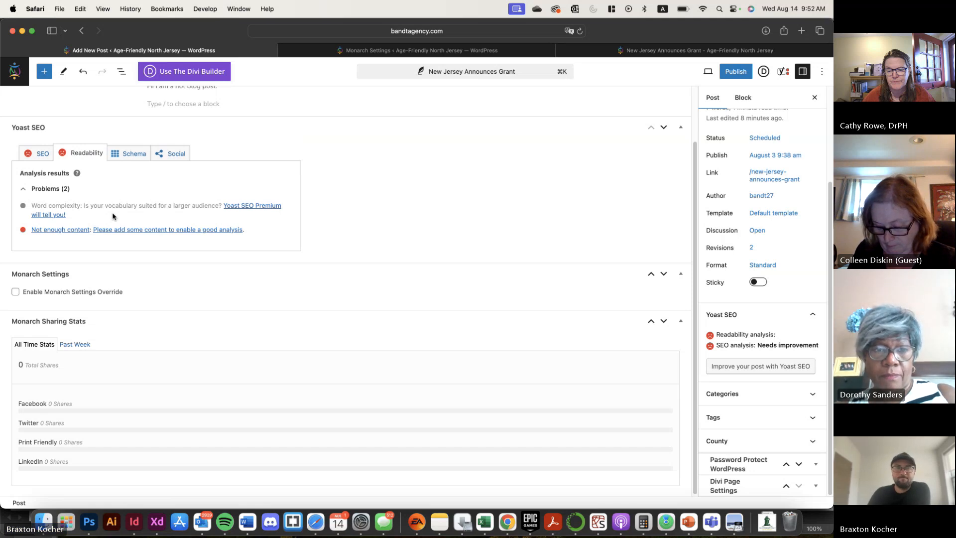
click(162, 153)
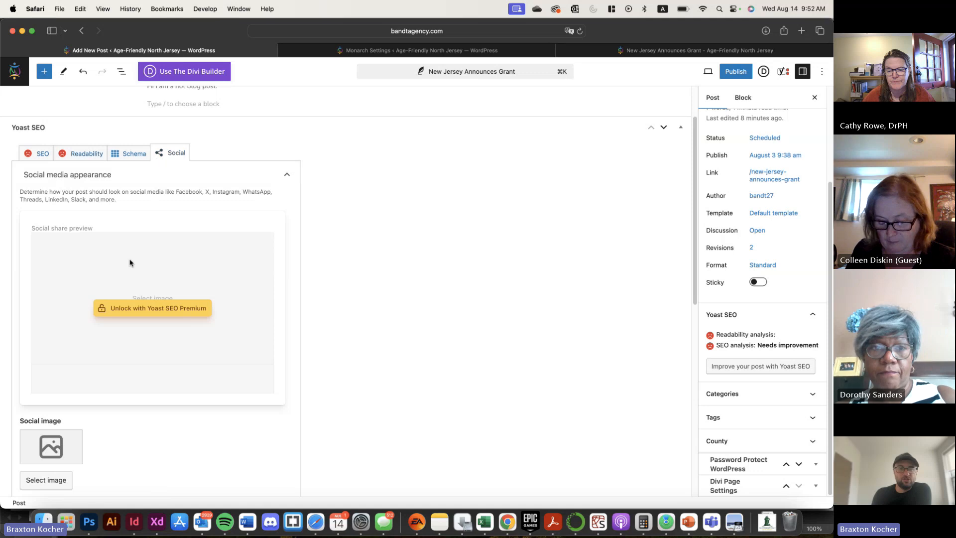
scroll(127, 294, down, 5)
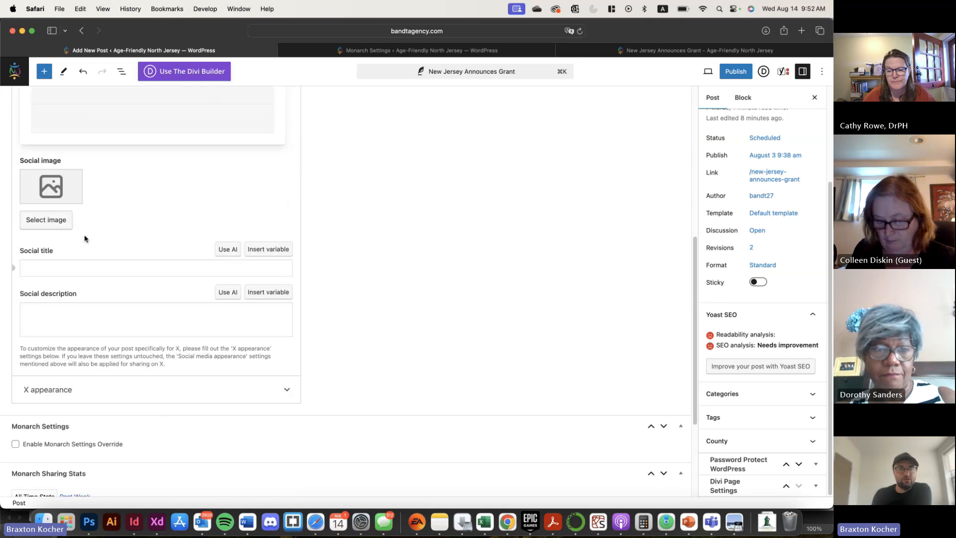
scroll(87, 236, up, 5)
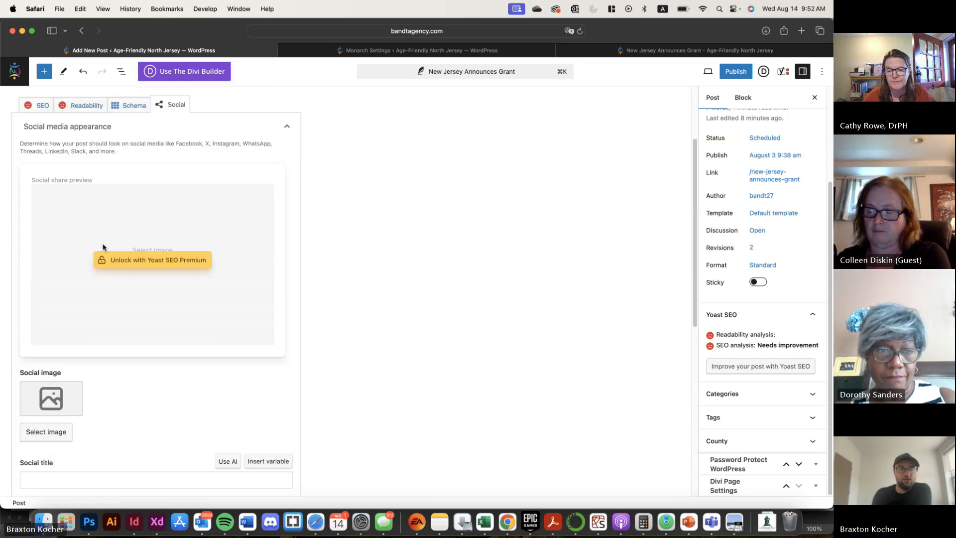
scroll(103, 244, down, 5)
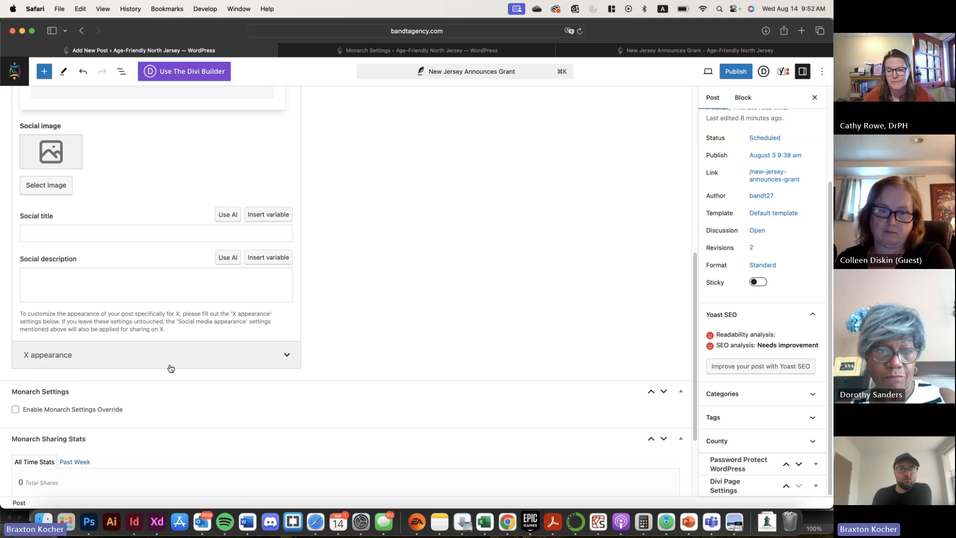
click(252, 359)
scroll(94, 327, down, 4)
scroll(95, 359, down, 3)
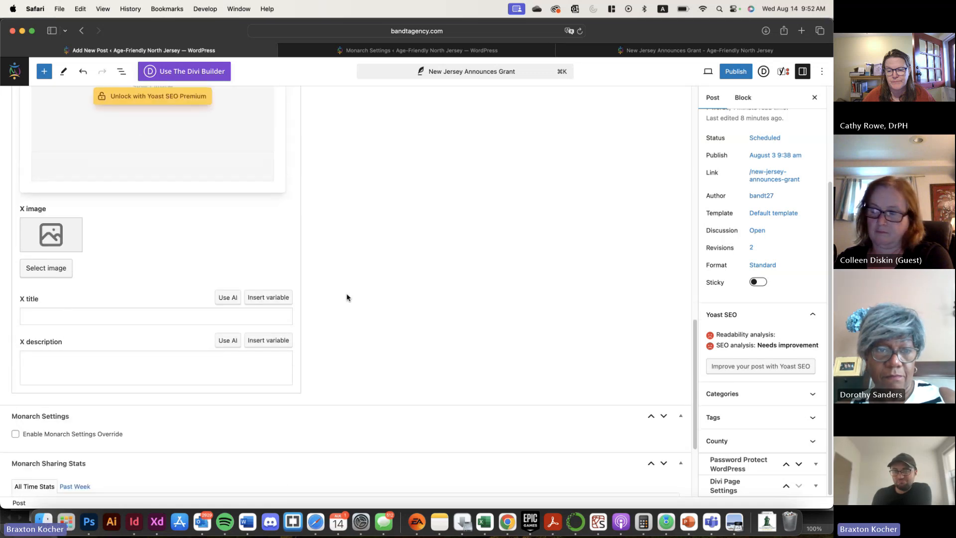
Leave the New Jersey Announces Grant post editor without saving and return to the list of all posts
scroll(187, 316, up, 12)
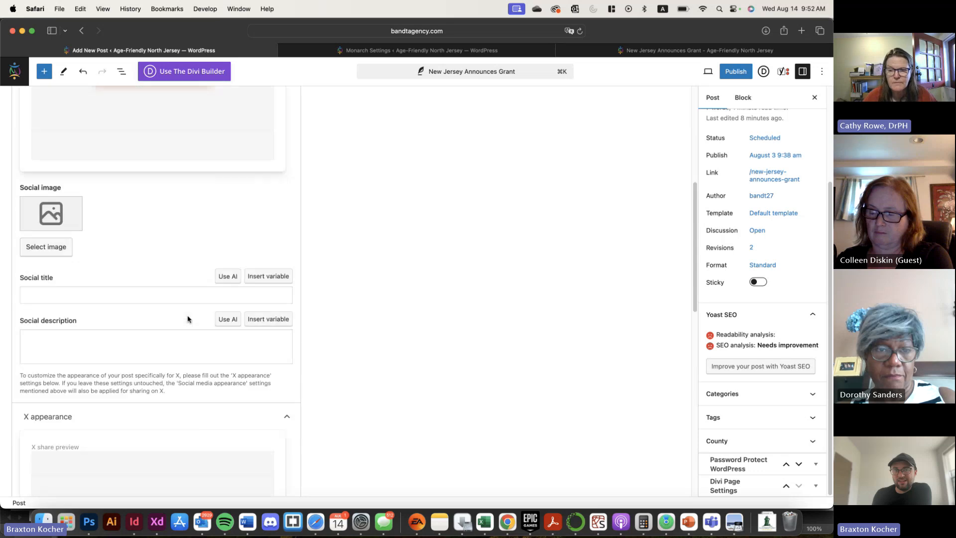
scroll(188, 319, down, 3)
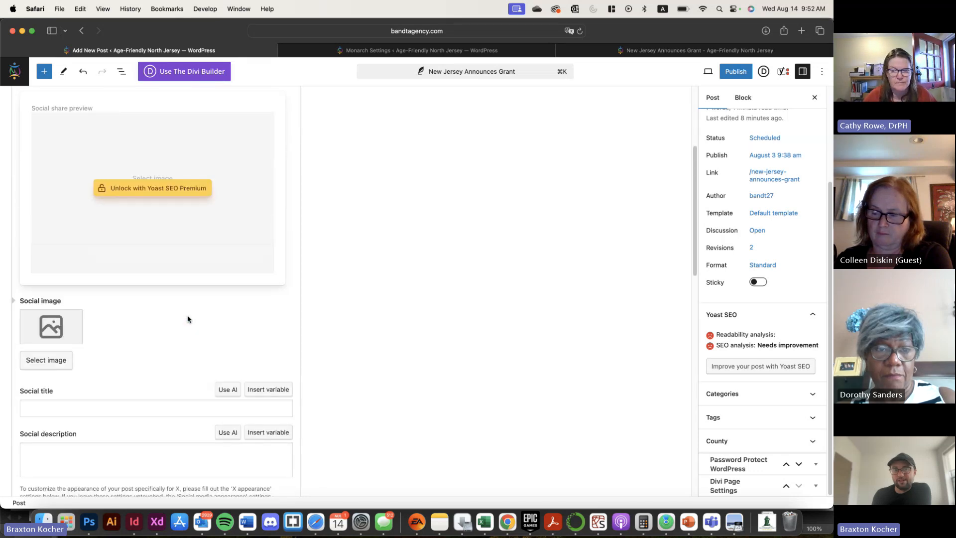
scroll(188, 319, up, 2)
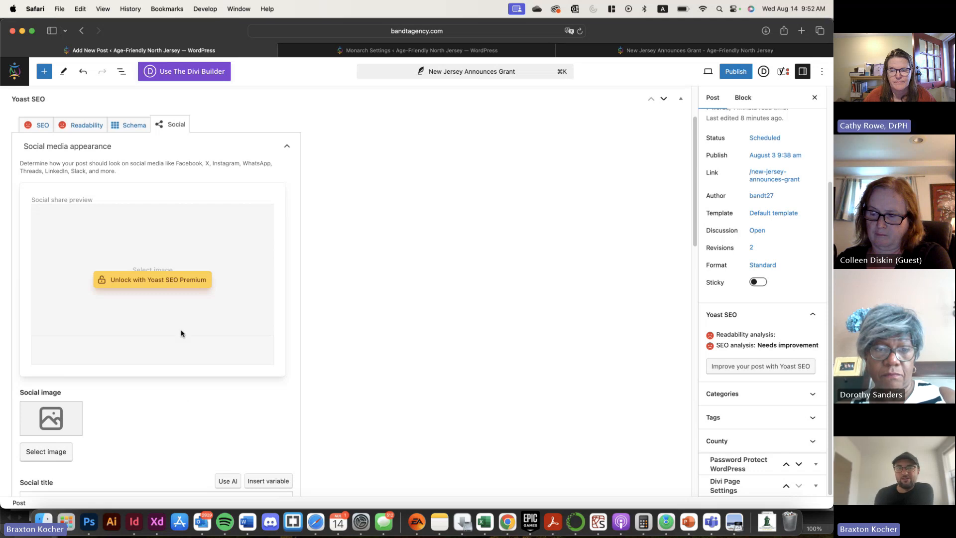
scroll(722, 294, up, 3)
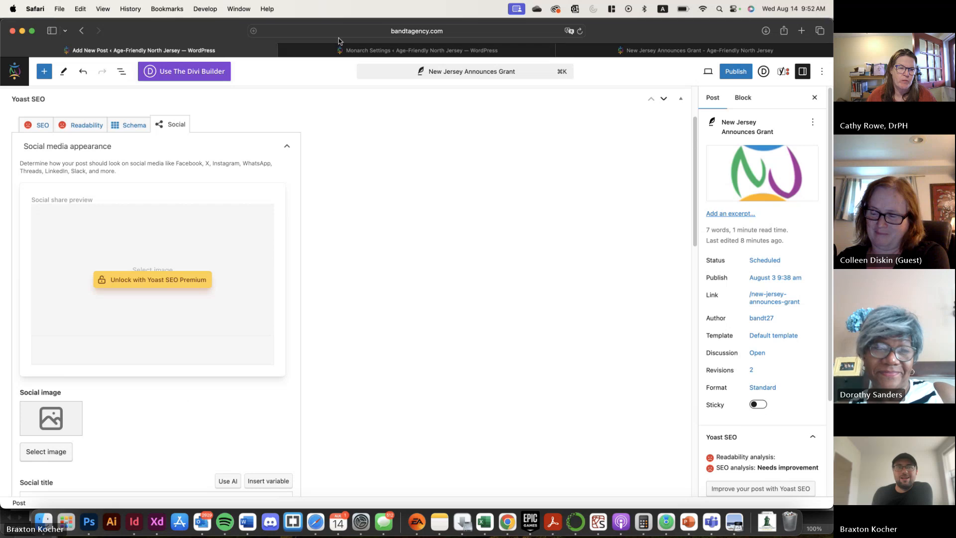
scroll(118, 116, up, 2)
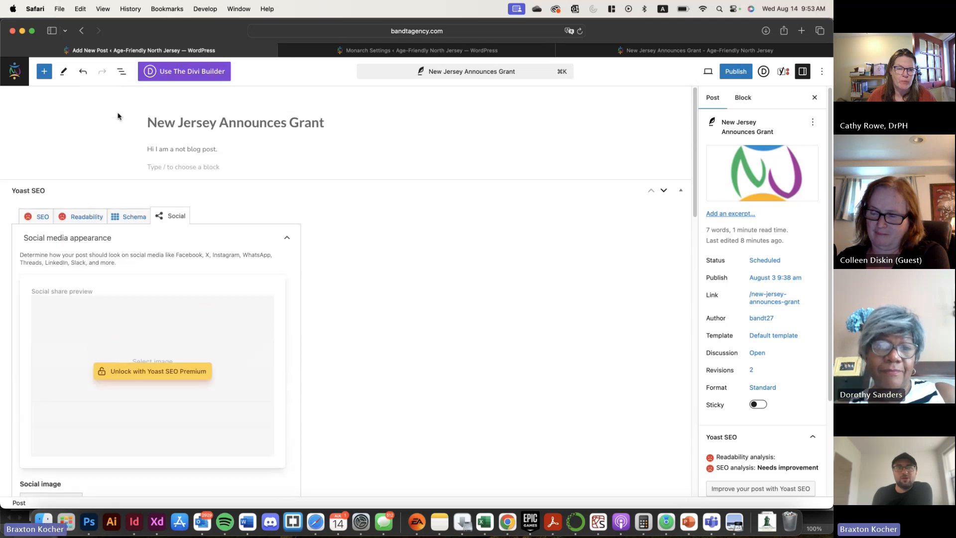
click(19, 79)
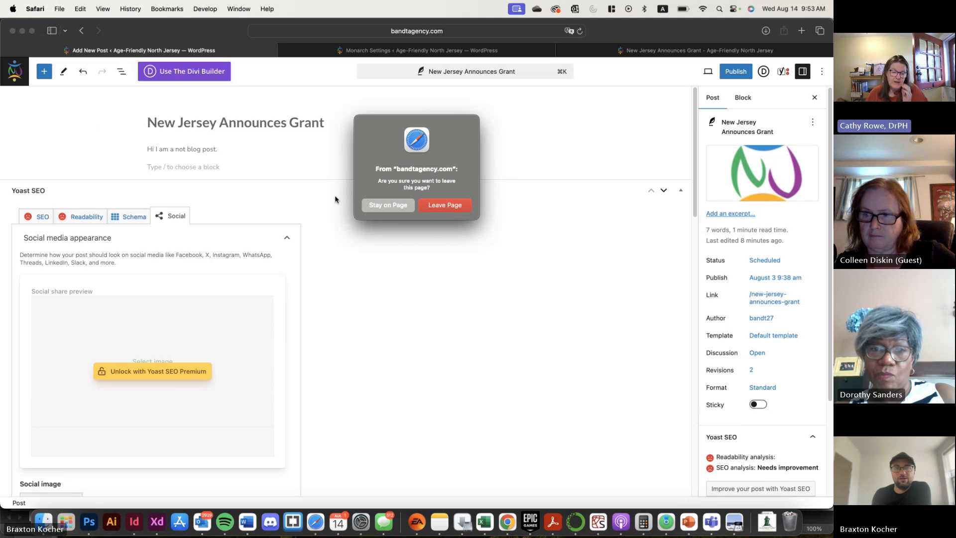
click(450, 207)
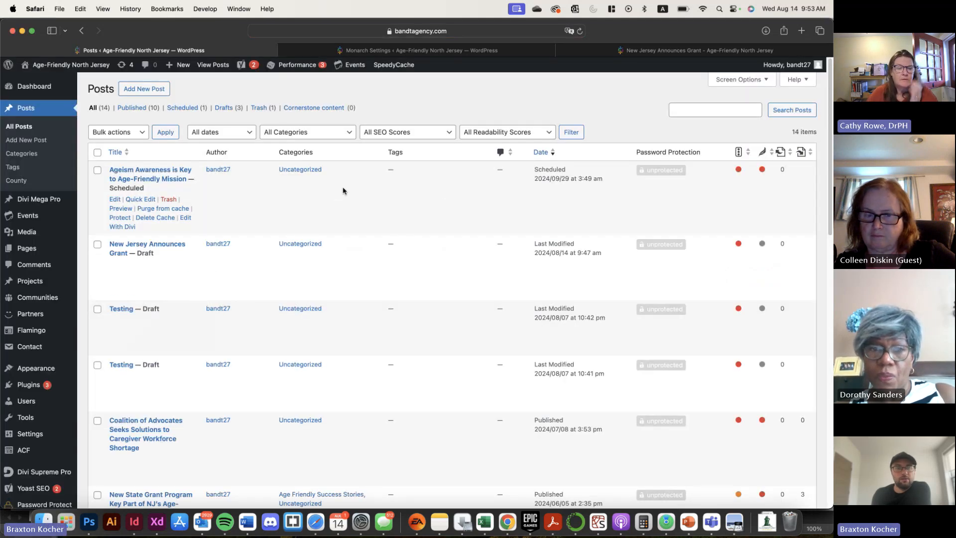
Start a new community entry and title it "Livingston"
mouse_move(32, 300)
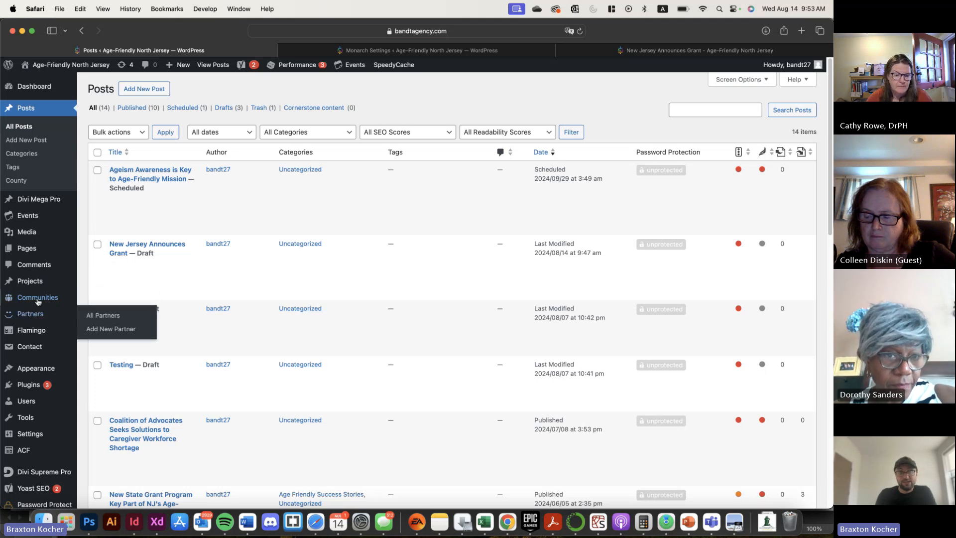
mouse_move(43, 230)
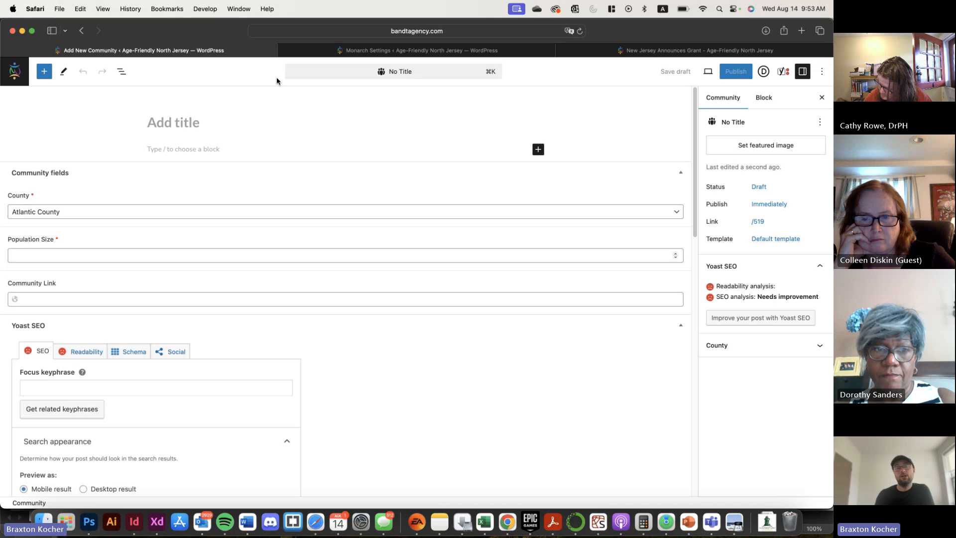
click(189, 115)
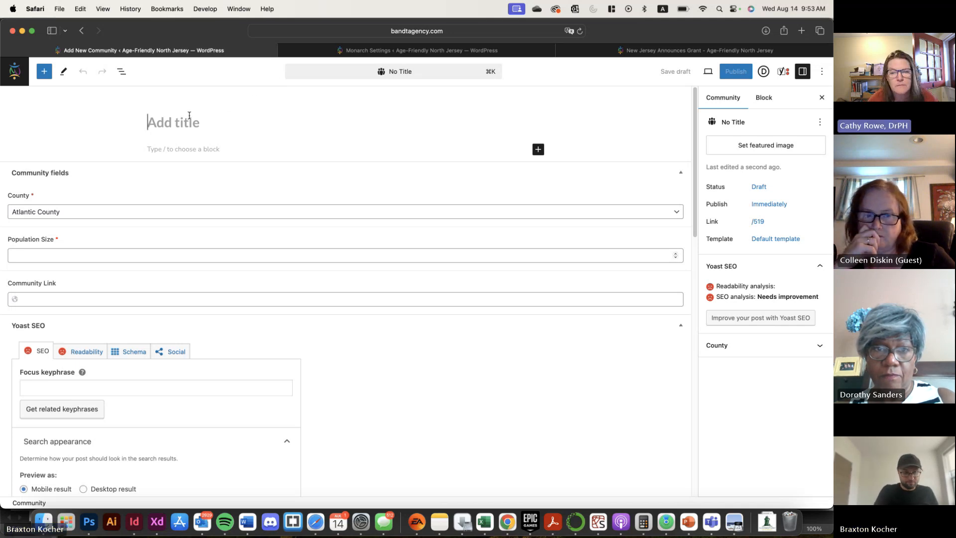
text(L)
key(BackSpace)
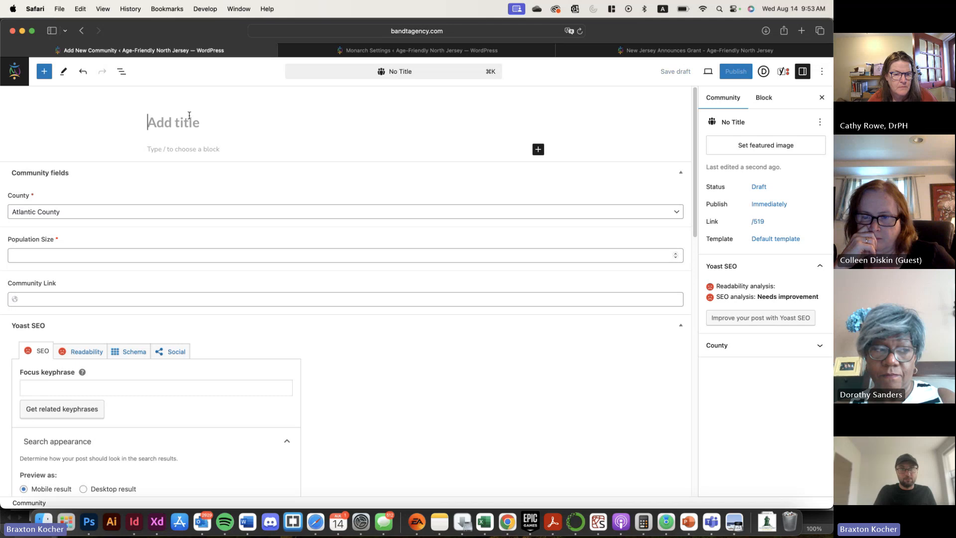
text(Livingston)
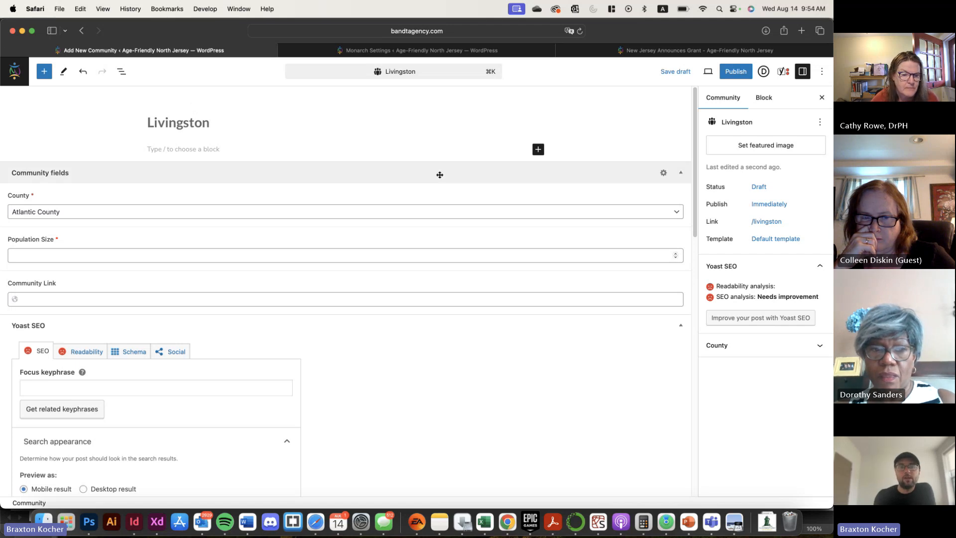
Check the community's county options, leaving Atlantic County selected, and set the population size to 20000
click(513, 212)
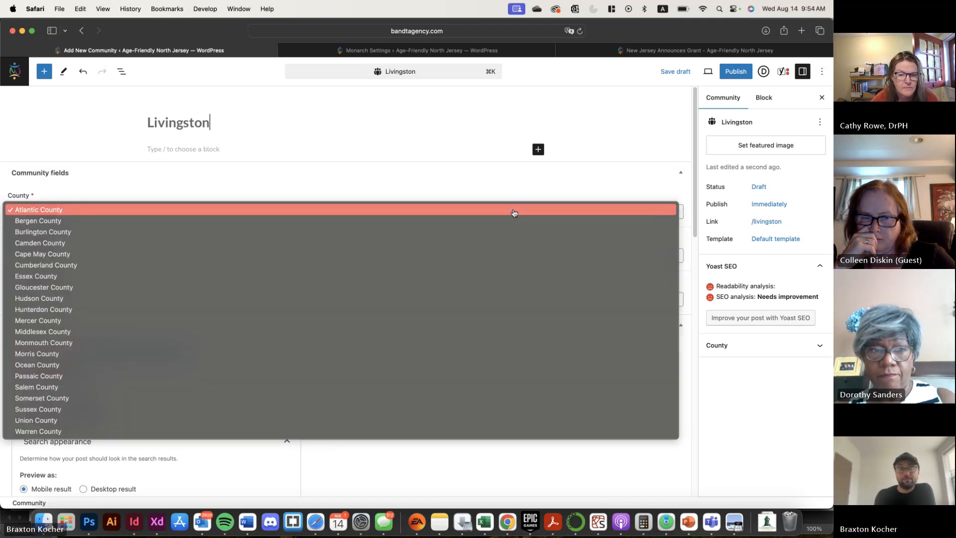
click(225, 131)
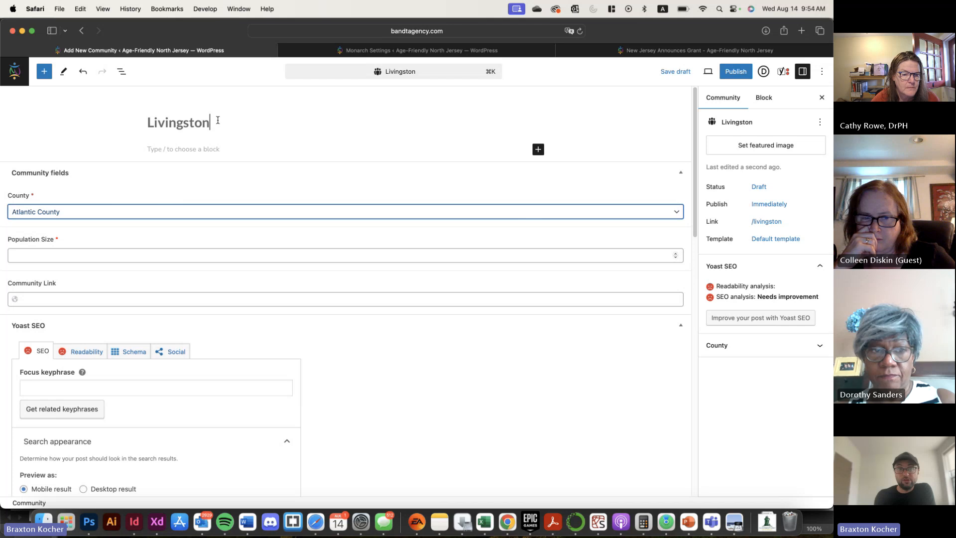
click(182, 210)
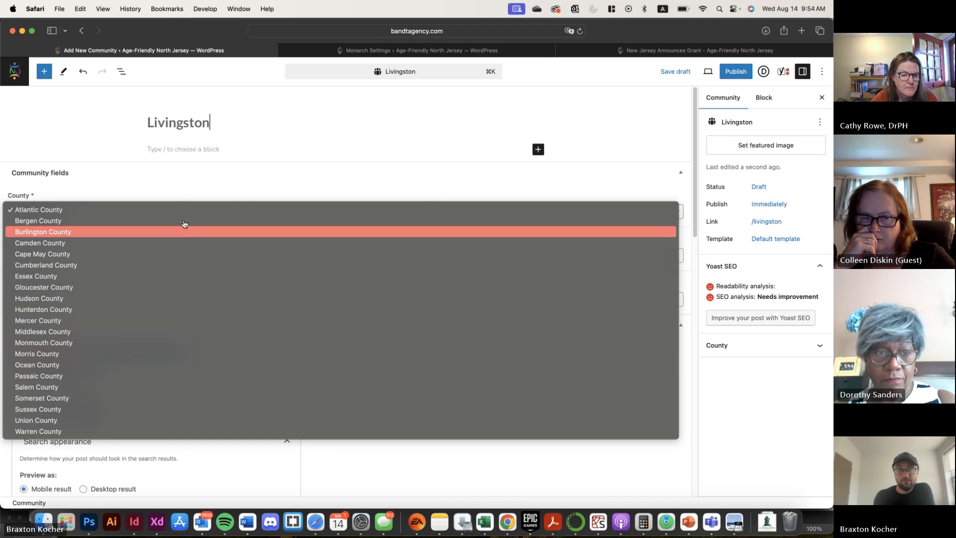
click(192, 175)
click(183, 257)
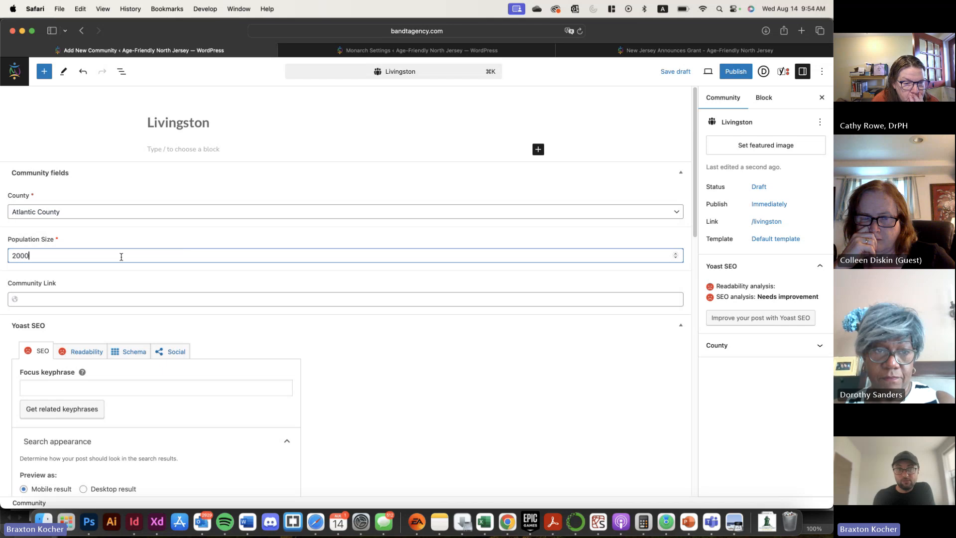
click(132, 300)
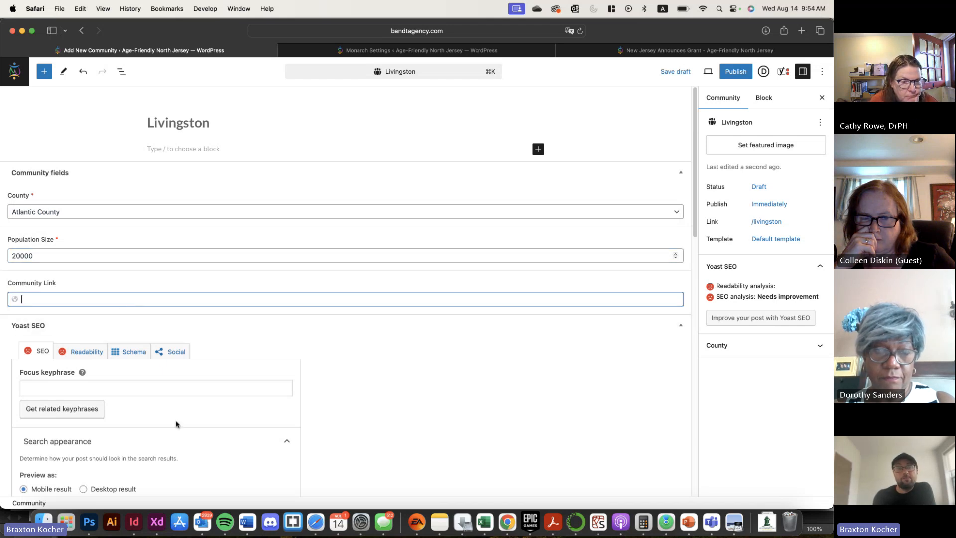
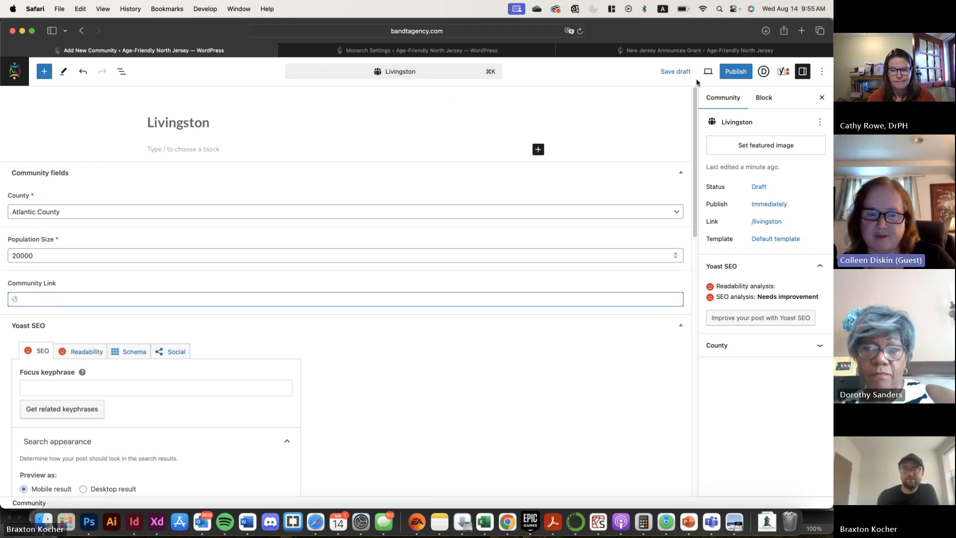
Save the Livingston community as a draft, recheck its empty content area, and return to the list of communities
click(678, 71)
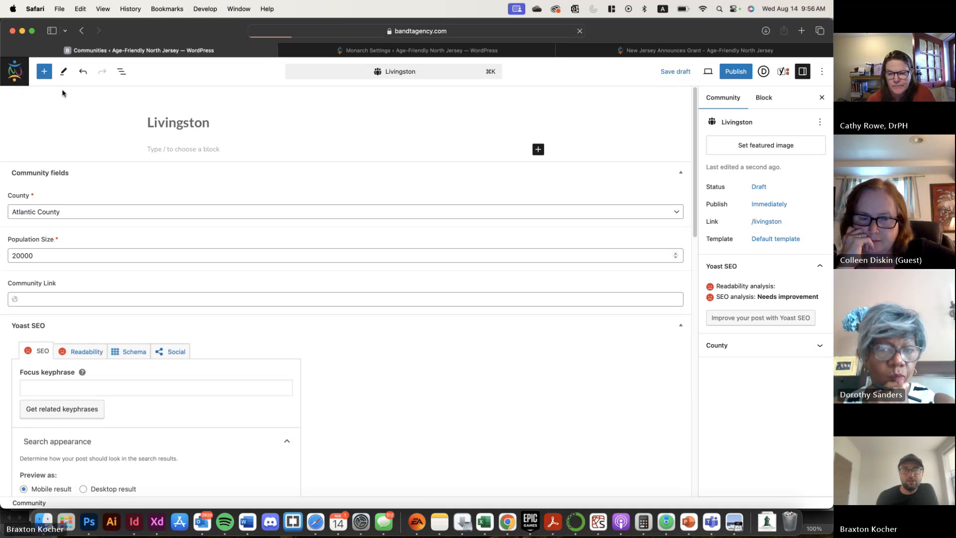
scroll(194, 299, down, 1)
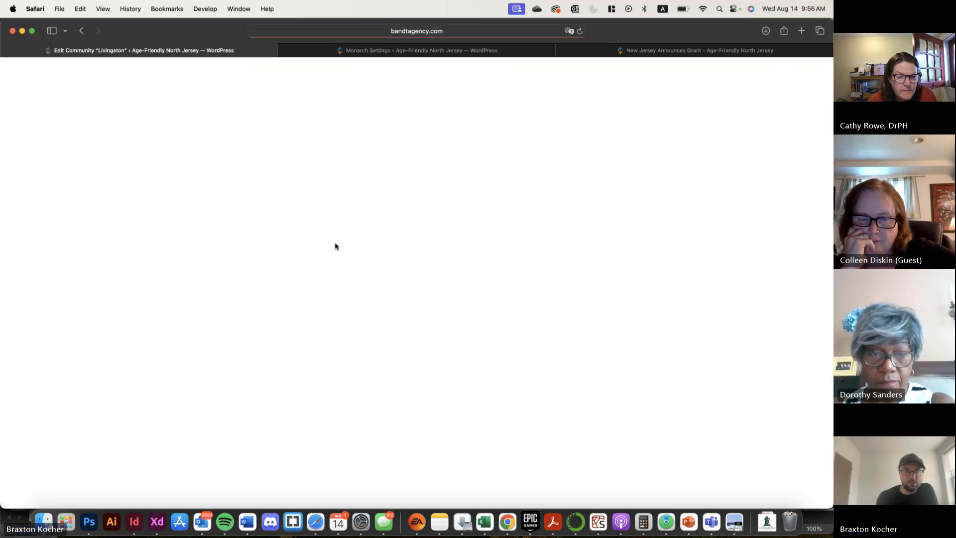
click(189, 149)
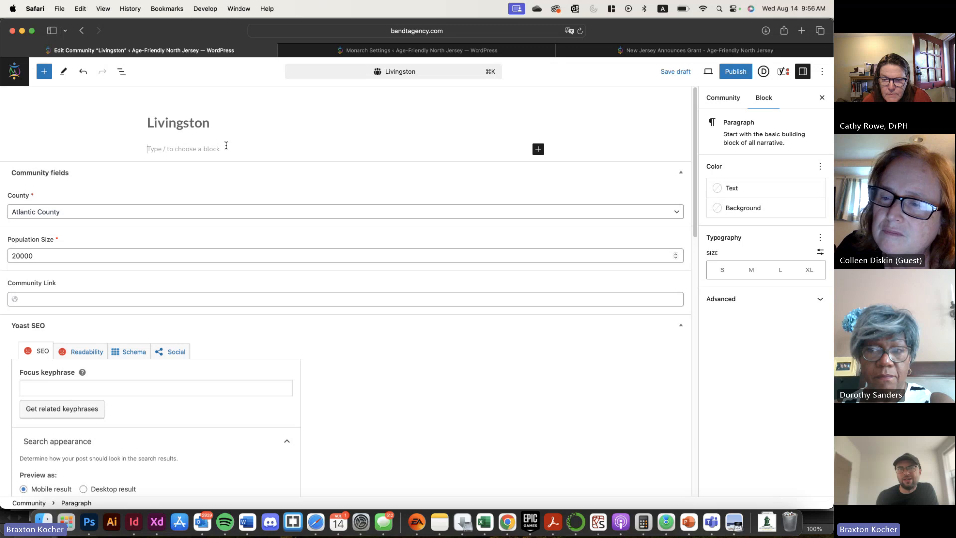
click(15, 71)
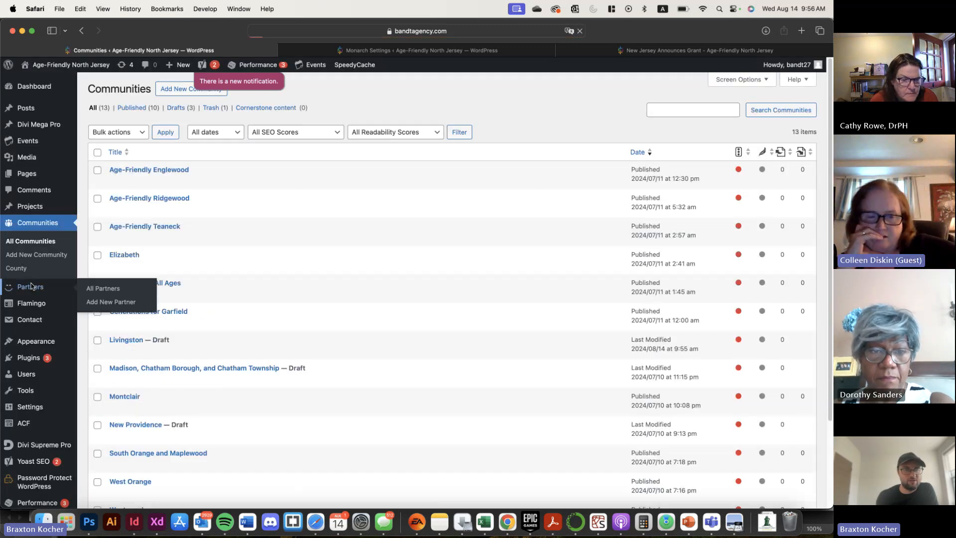
Open the New Jersey Advocates for Aging Well partner entry for editing and look over its fields and Yoast SEO section
click(31, 286)
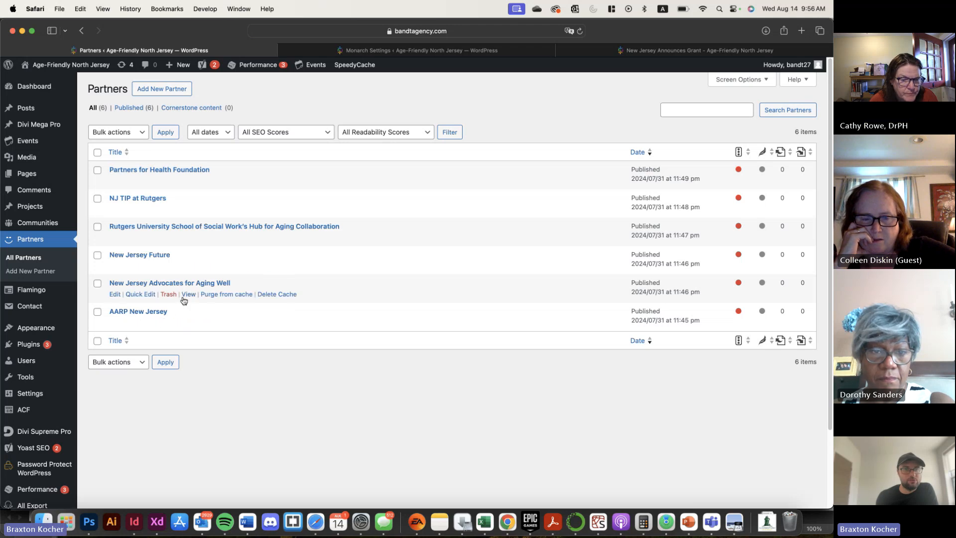
click(116, 296)
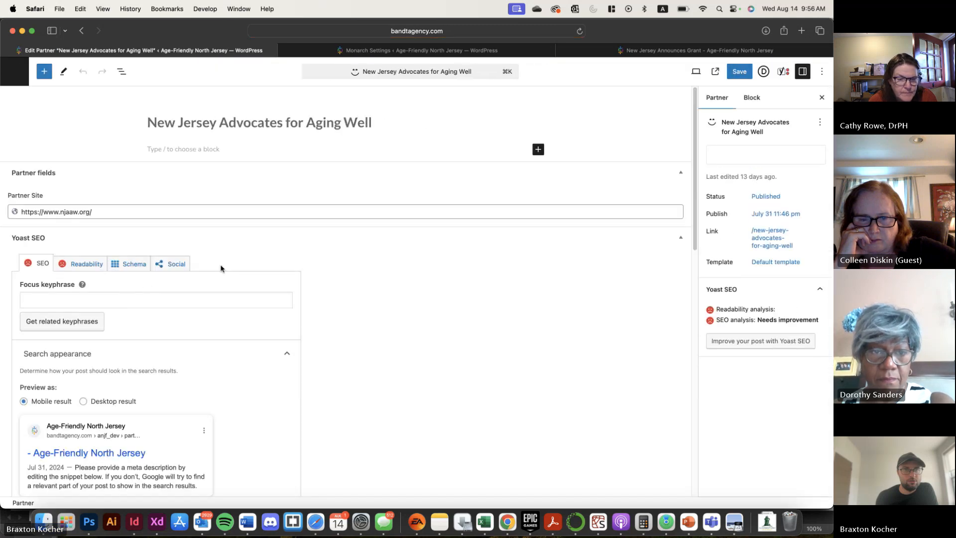
scroll(395, 212, down, 4)
scroll(395, 212, up, 4)
scroll(289, 196, down, 10)
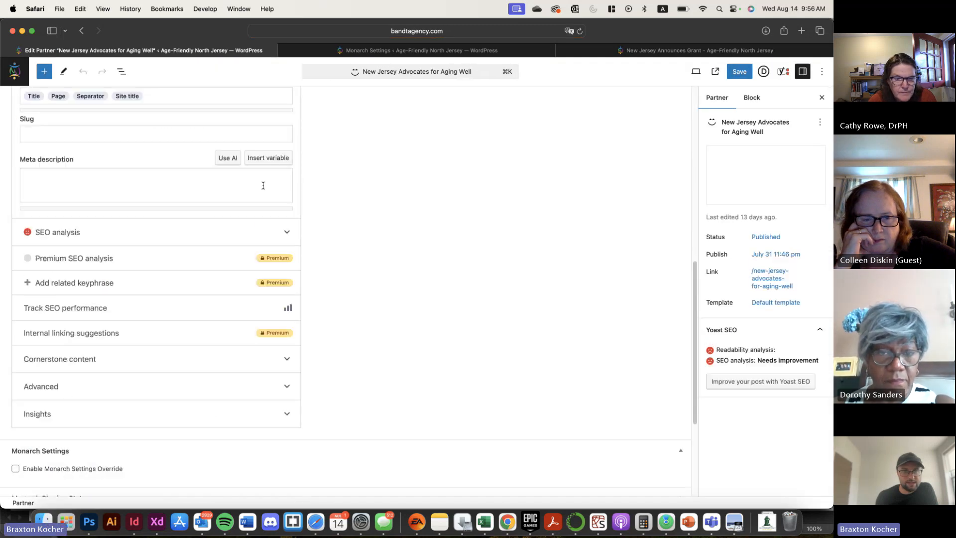
scroll(288, 195, up, 10)
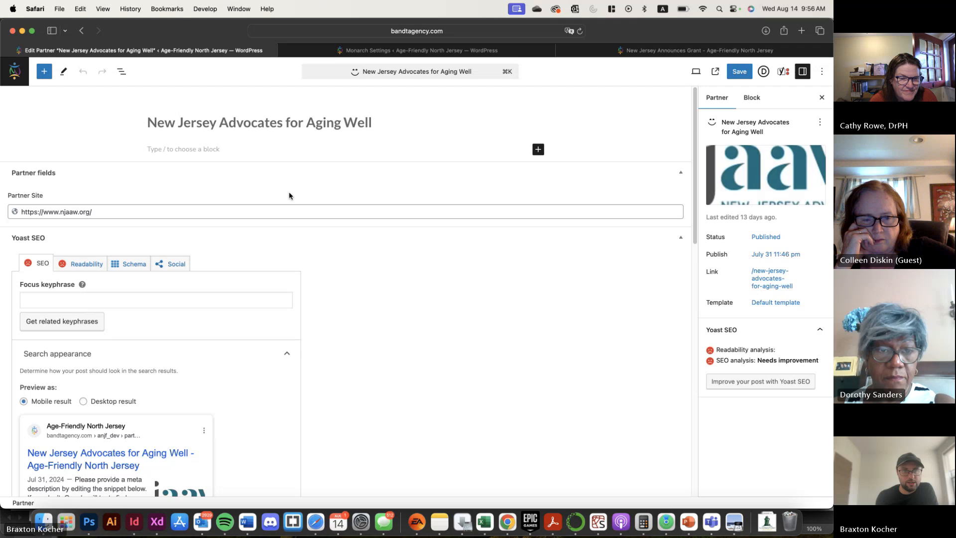
Examine the partner's description area, site link and featured image, and return to the partners list without saving
click(201, 149)
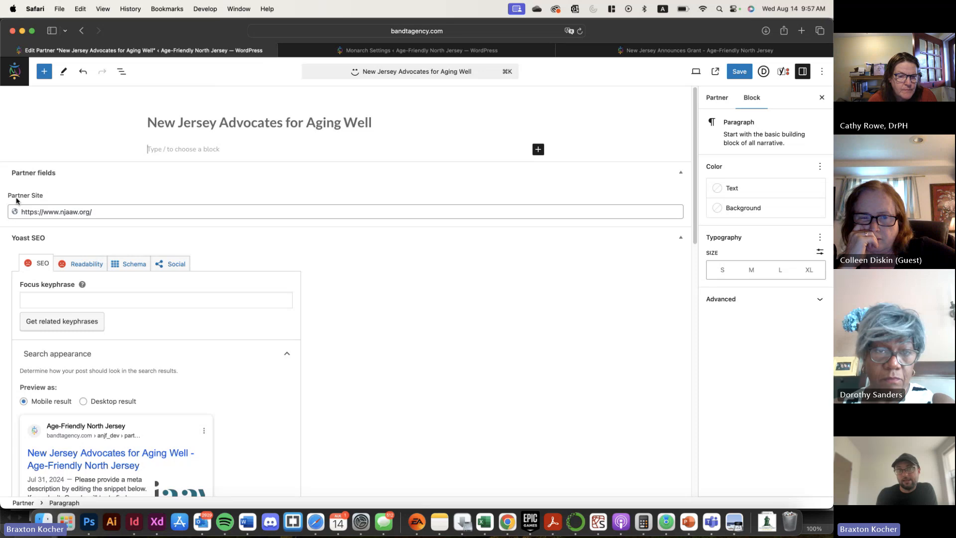
triple_click(119, 212)
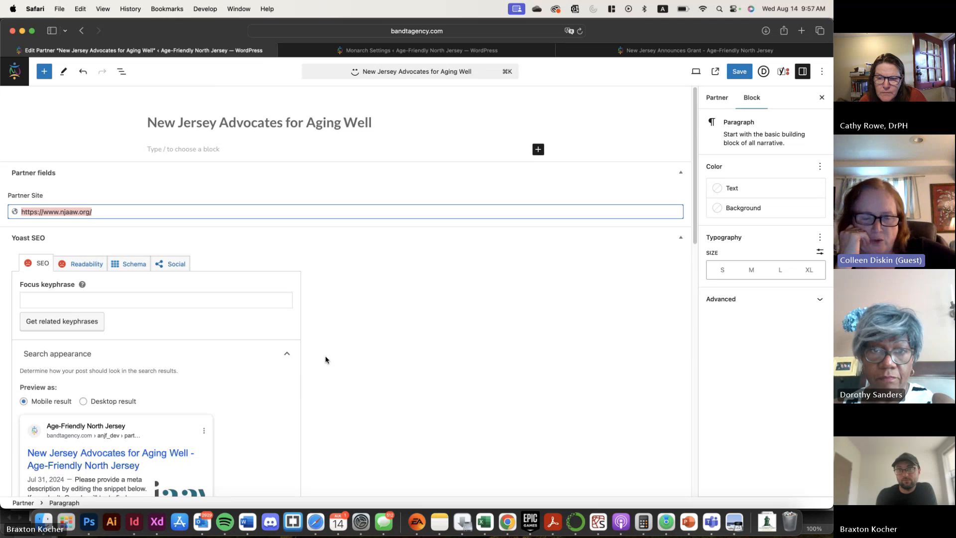
click(722, 106)
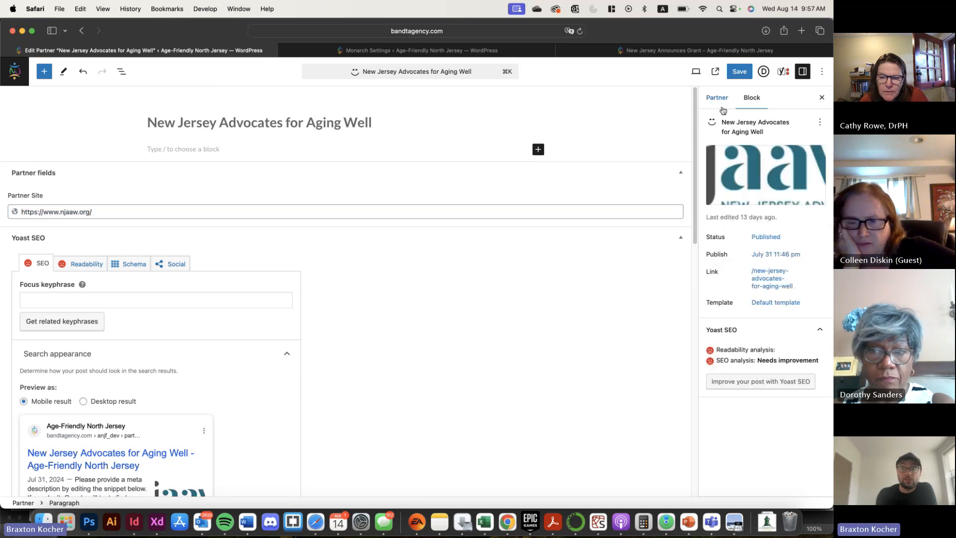
mouse_move(764, 171)
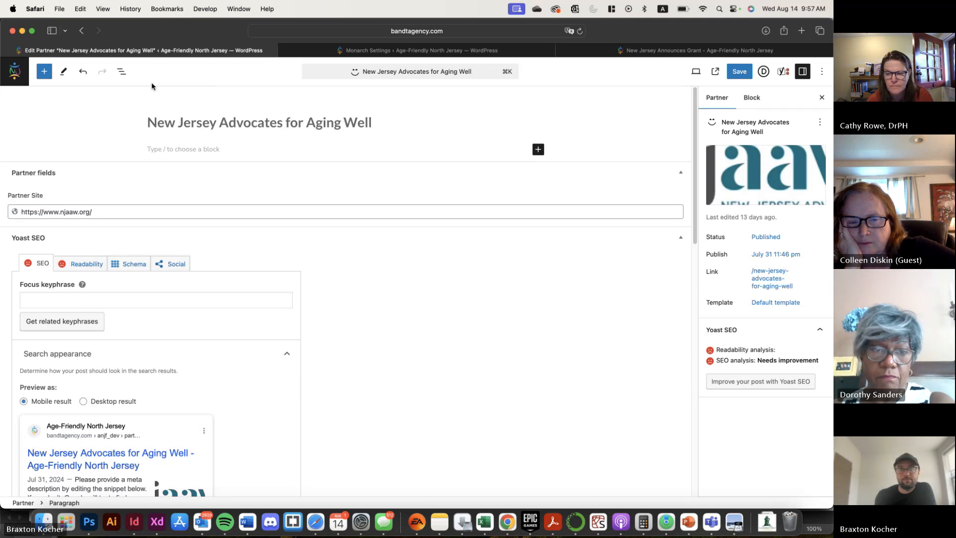
click(14, 71)
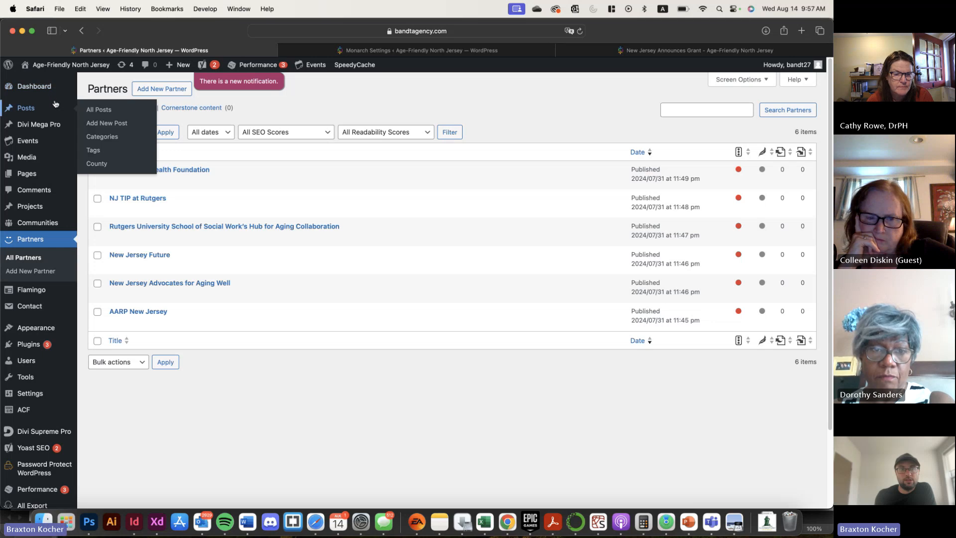
Start a new event, look over its form, and title it "Test Event"
mouse_move(46, 139)
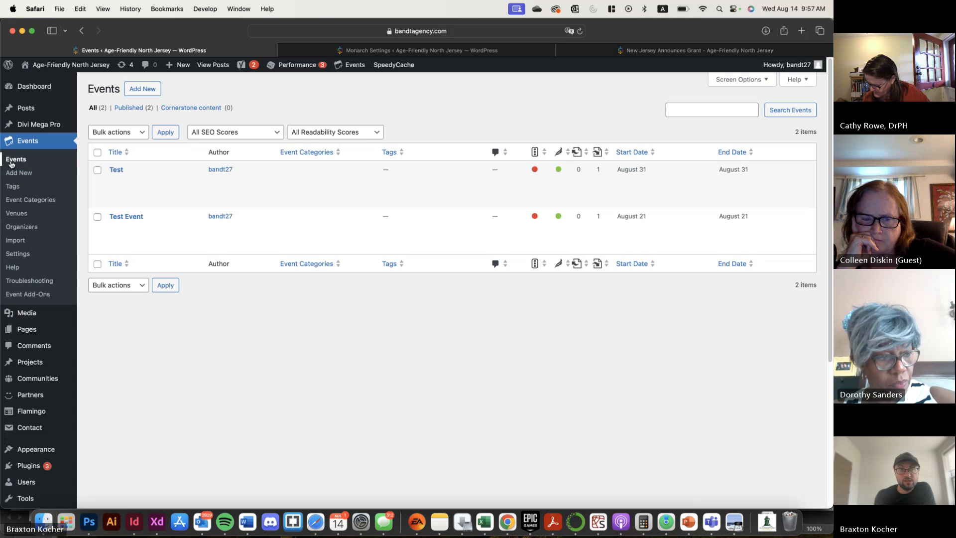
click(152, 91)
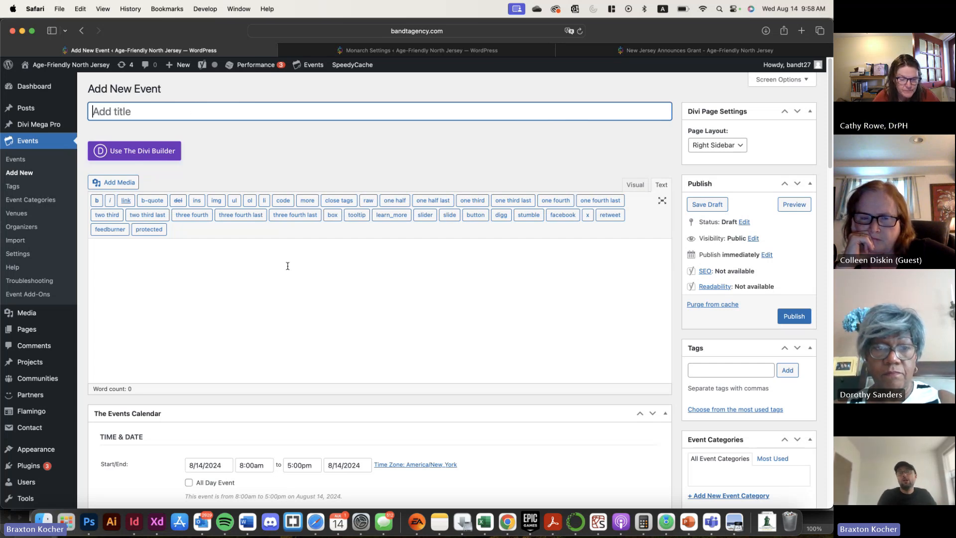
scroll(371, 234, down, 1)
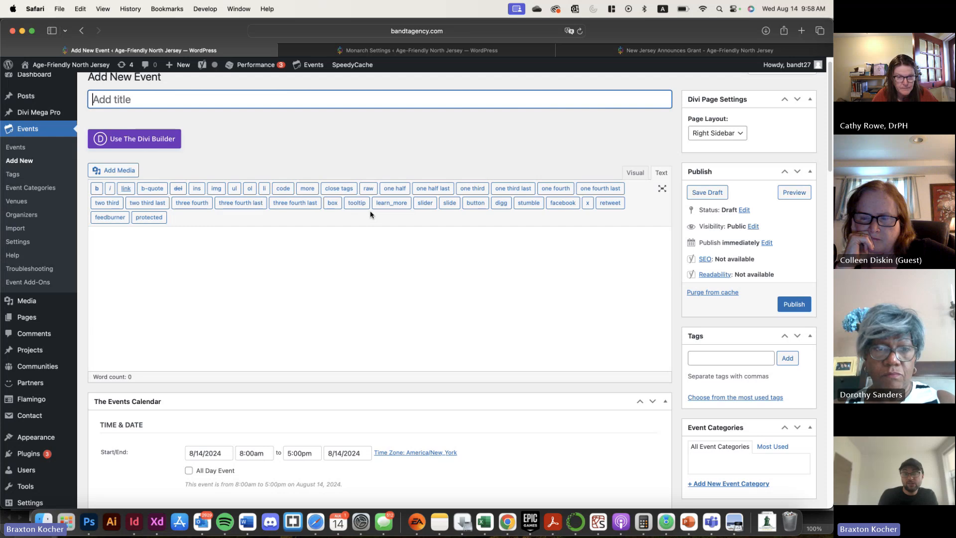
scroll(370, 214, down, 10)
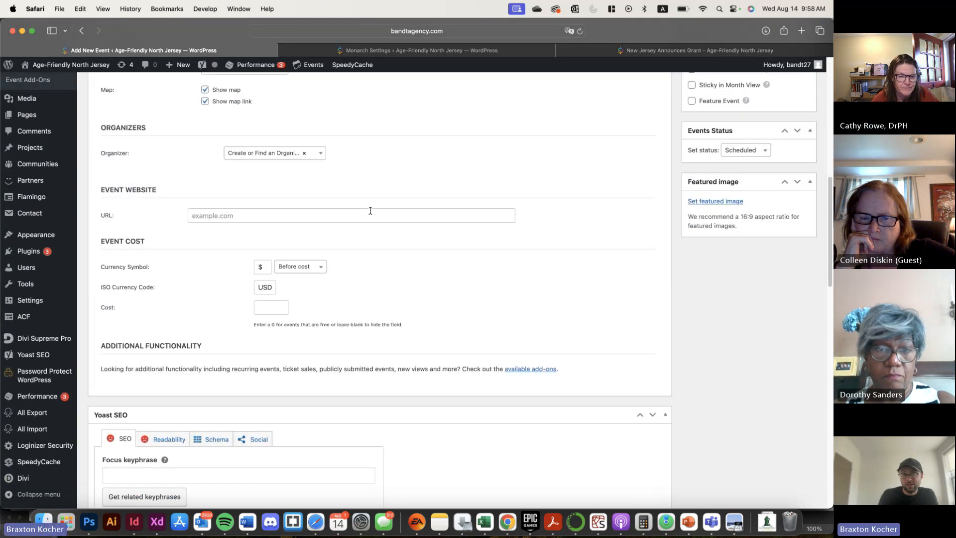
scroll(370, 210, up, 15)
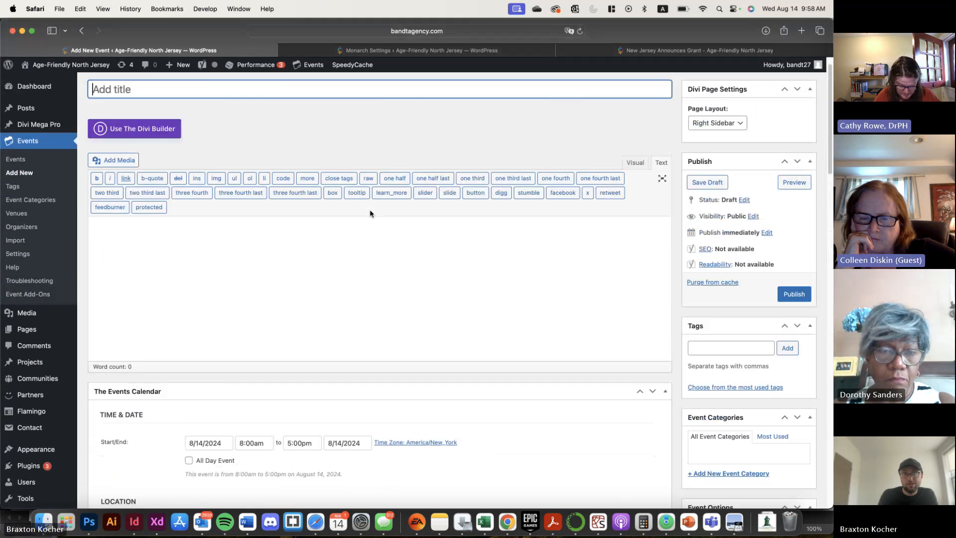
scroll(370, 214, up, 2)
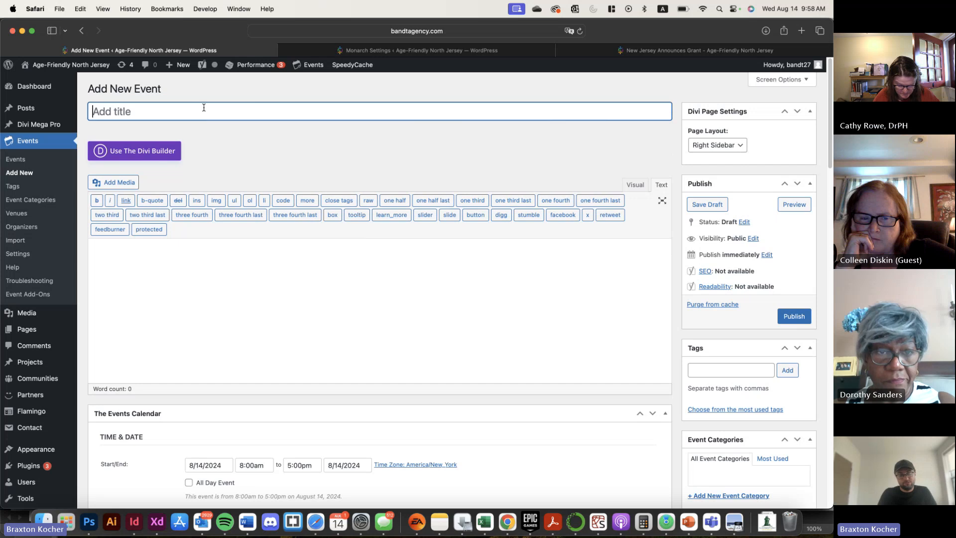
text(Test Eve)
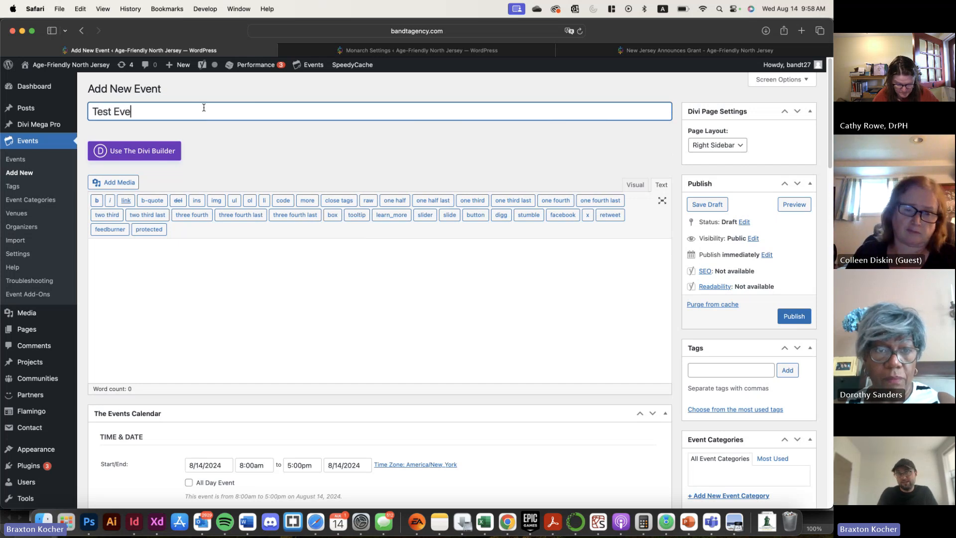
text(nt)
Enter "This is the description of my event" as the event's description
click(227, 288)
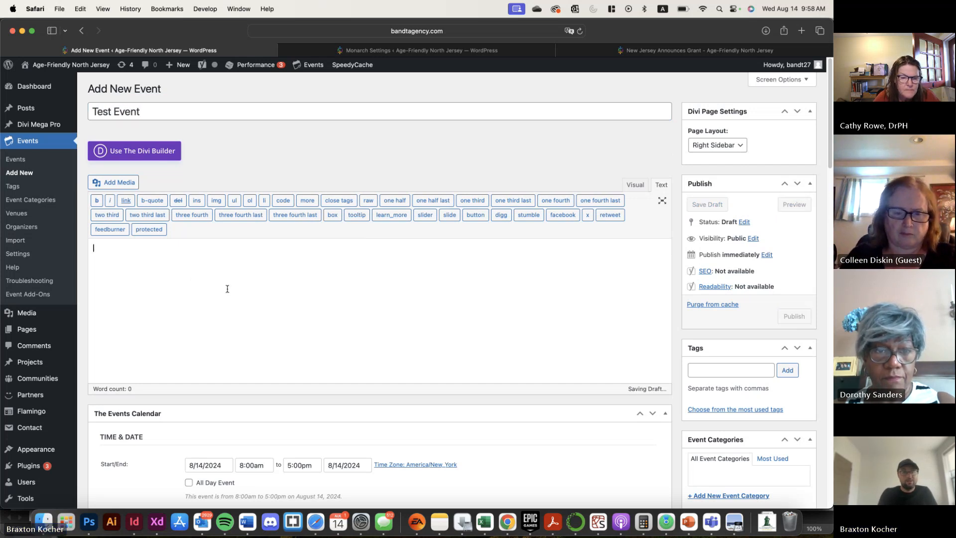
text(This is the d)
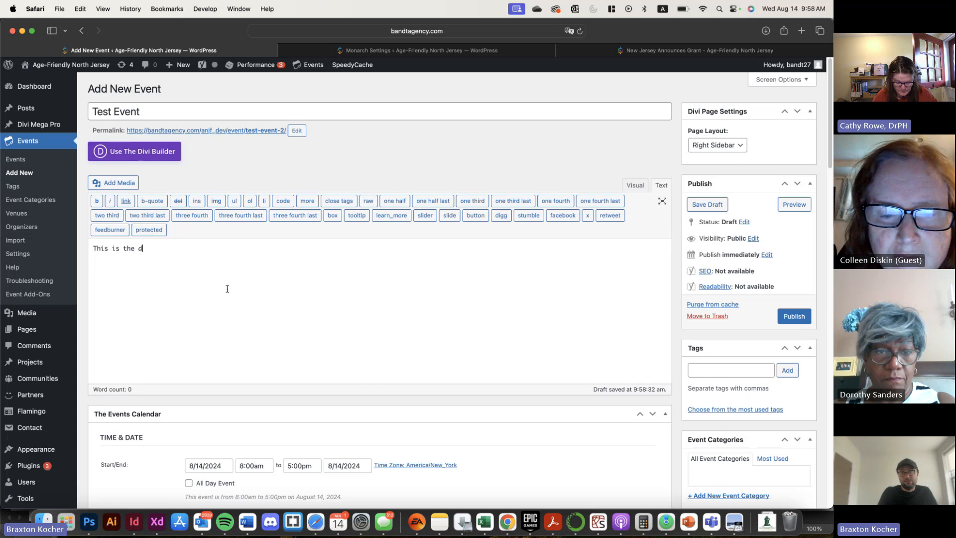
text(escription of )
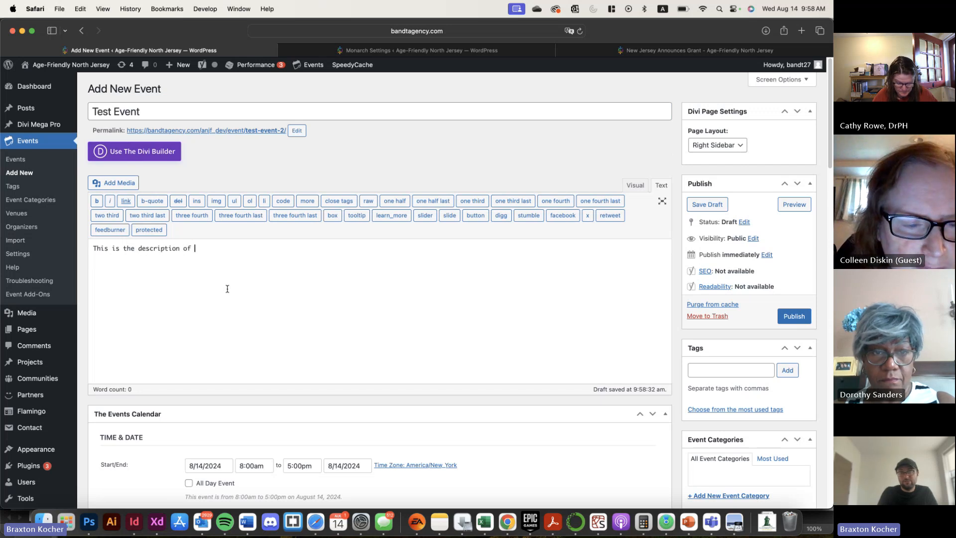
text(my event)
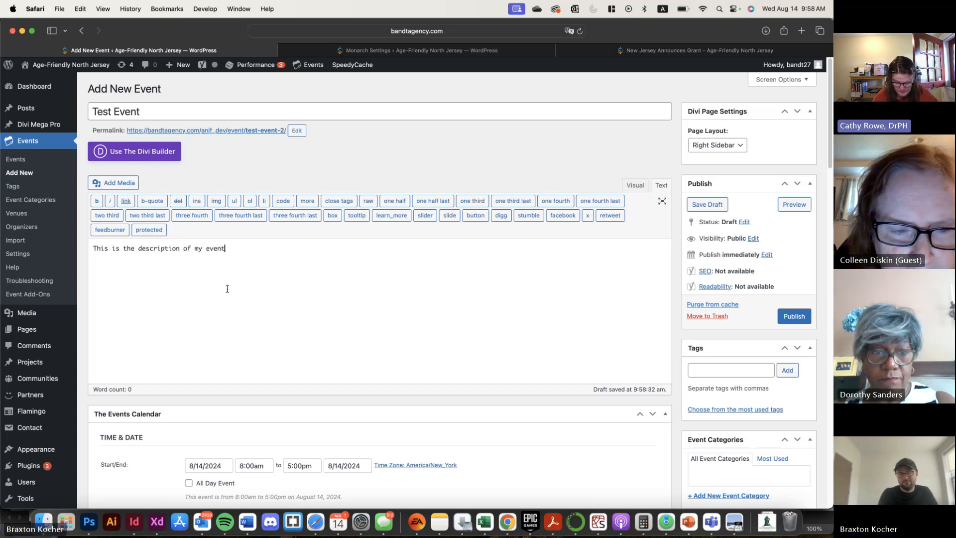
Set the event's venue to the existing "Test" venue
scroll(278, 274, down, 10)
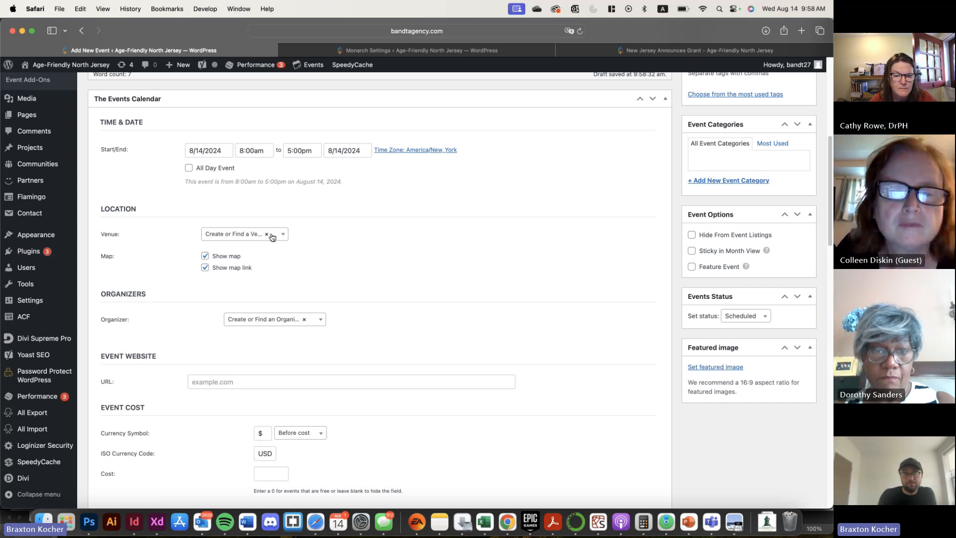
click(245, 235)
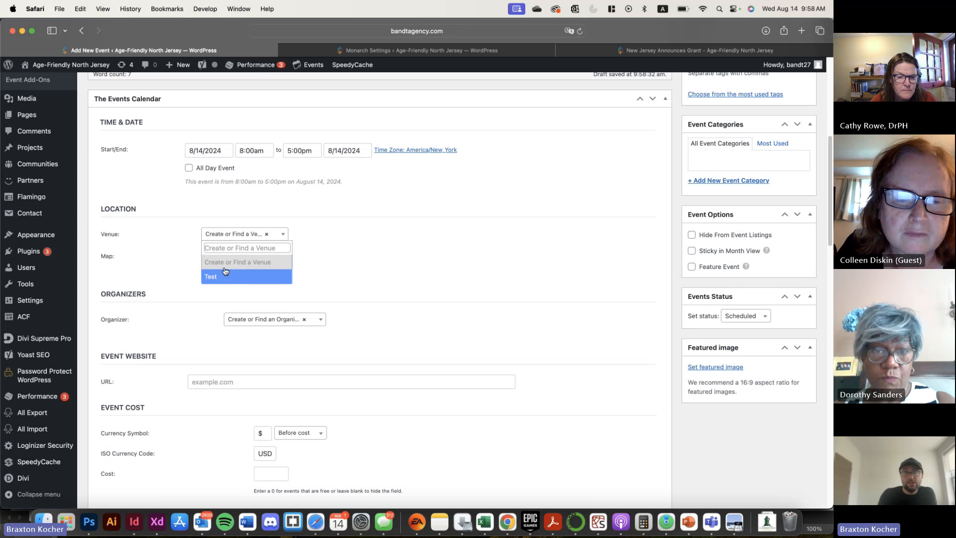
click(237, 278)
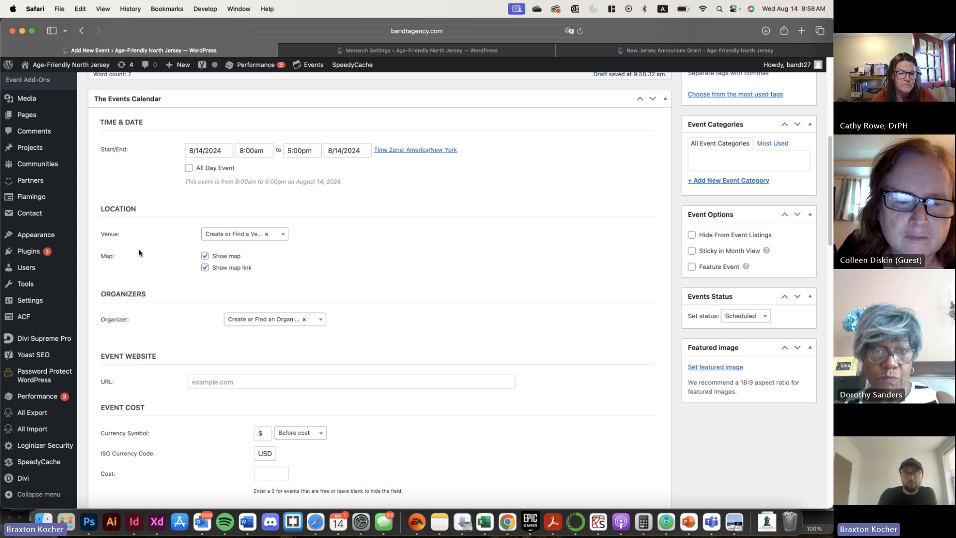
click(267, 234)
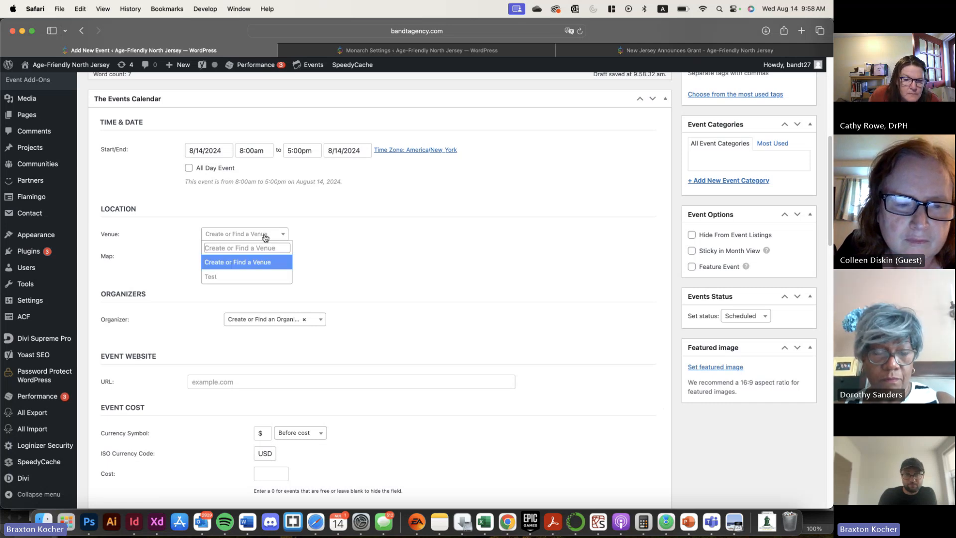
click(246, 264)
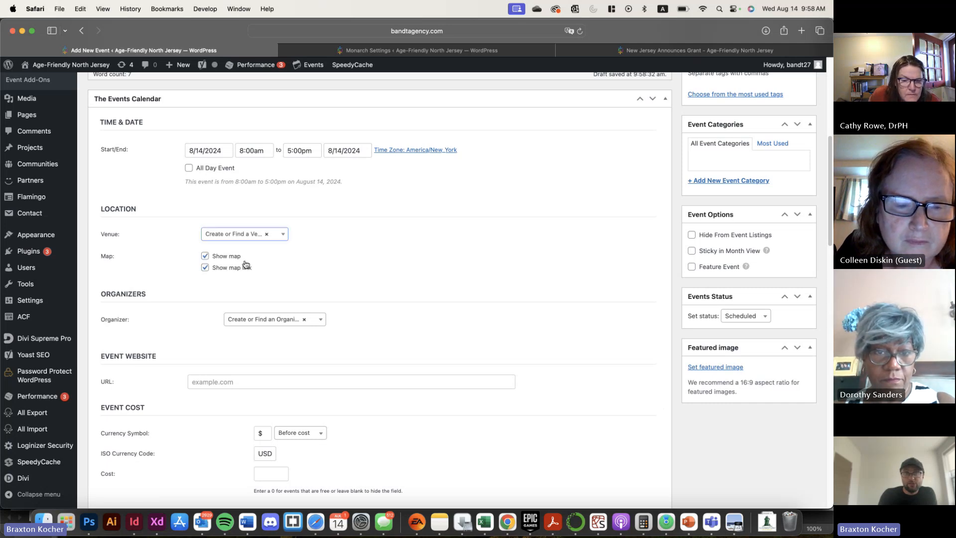
click(246, 234)
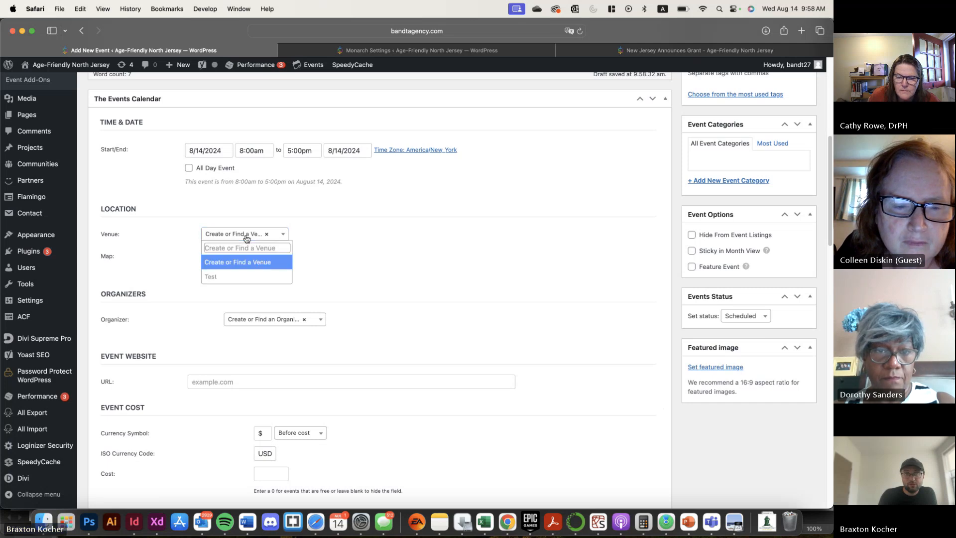
click(233, 277)
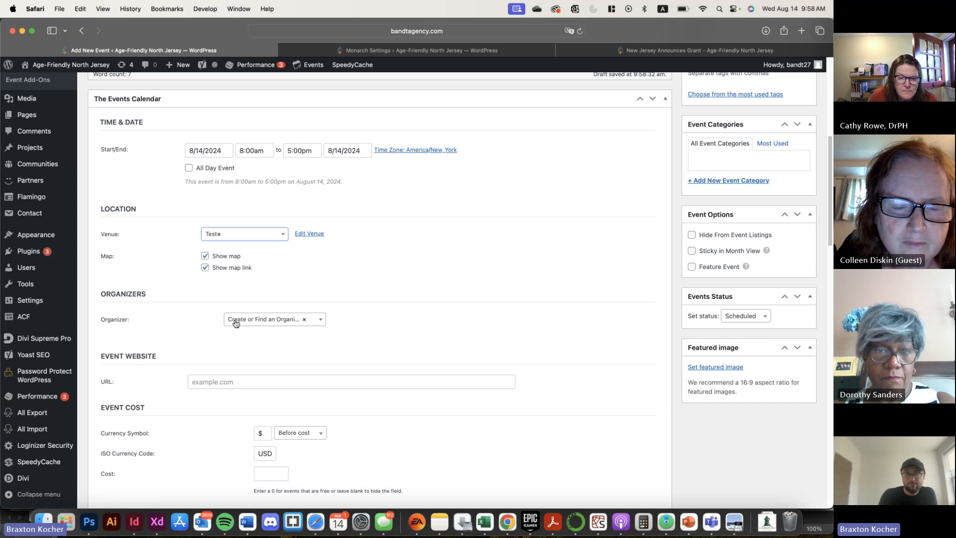
Review the Test venue's address and contact fields in its editor, and return to the new event form
click(306, 234)
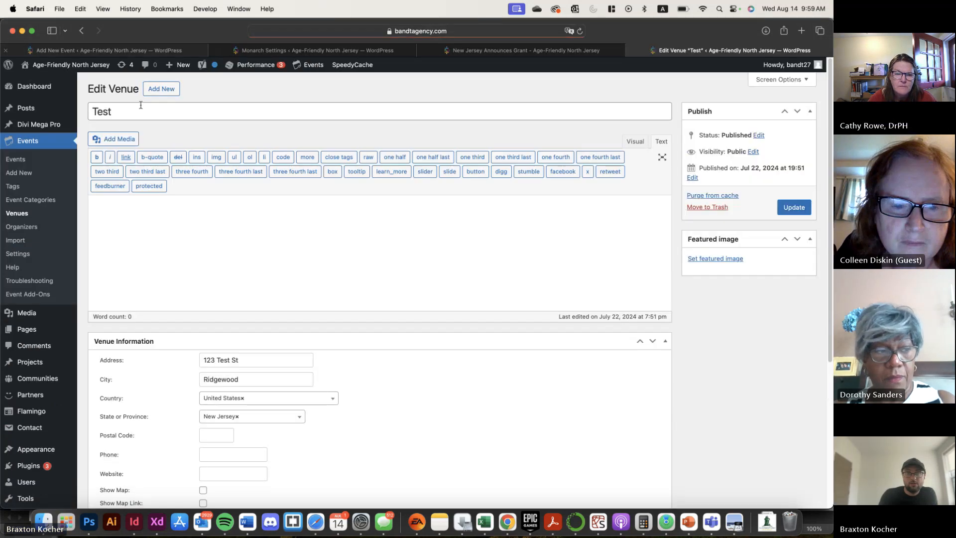
scroll(272, 262, down, 5)
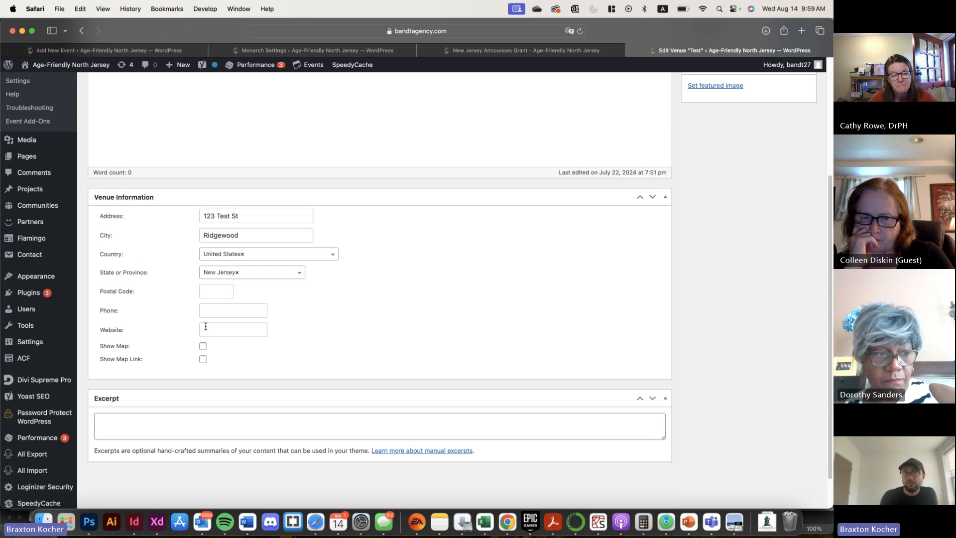
click(113, 51)
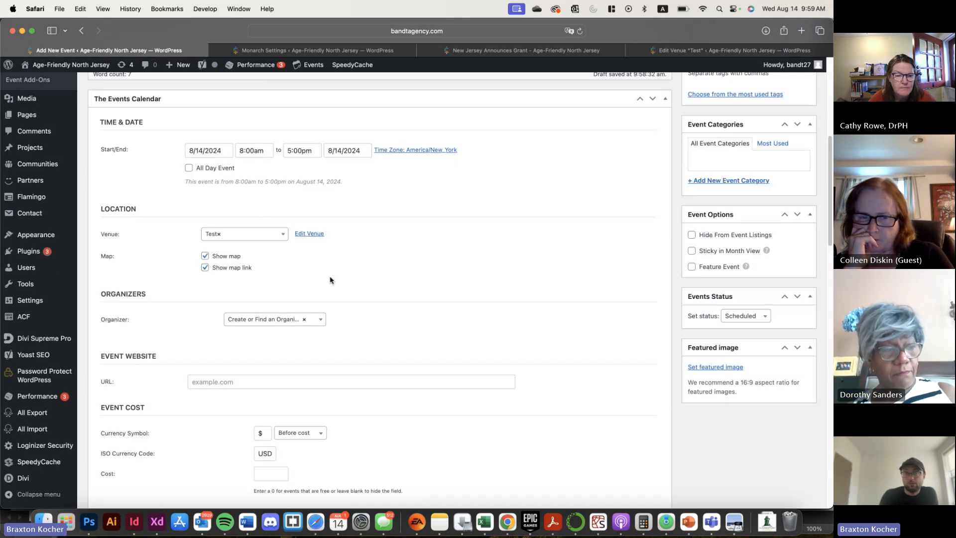
scroll(325, 272, up, 1)
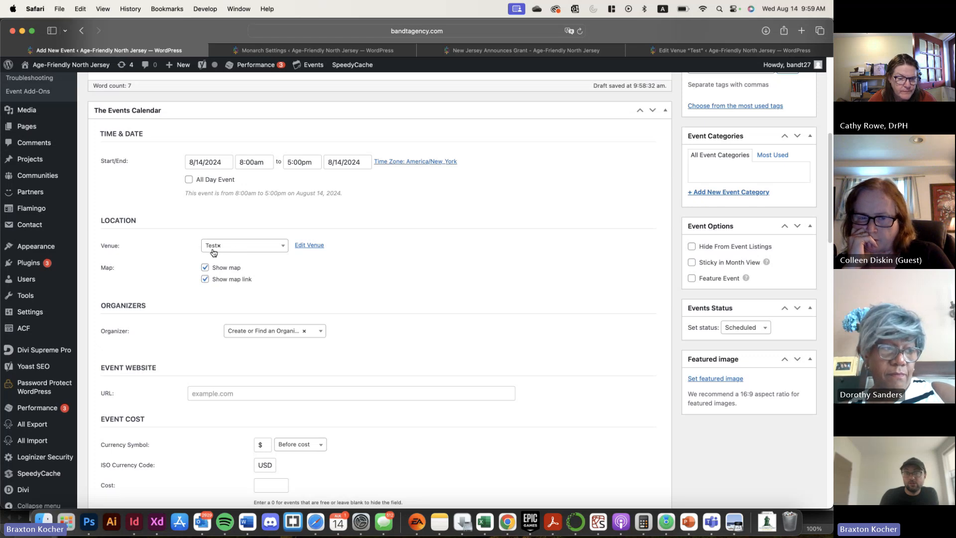
Replace the event's selected venue with a newly created venue named "Test Community Center"
click(266, 248)
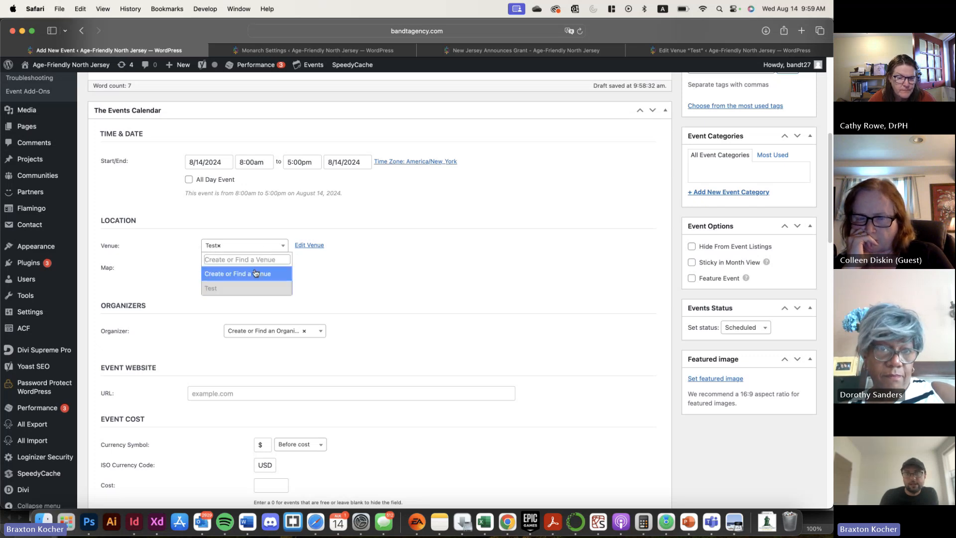
click(254, 272)
click(262, 247)
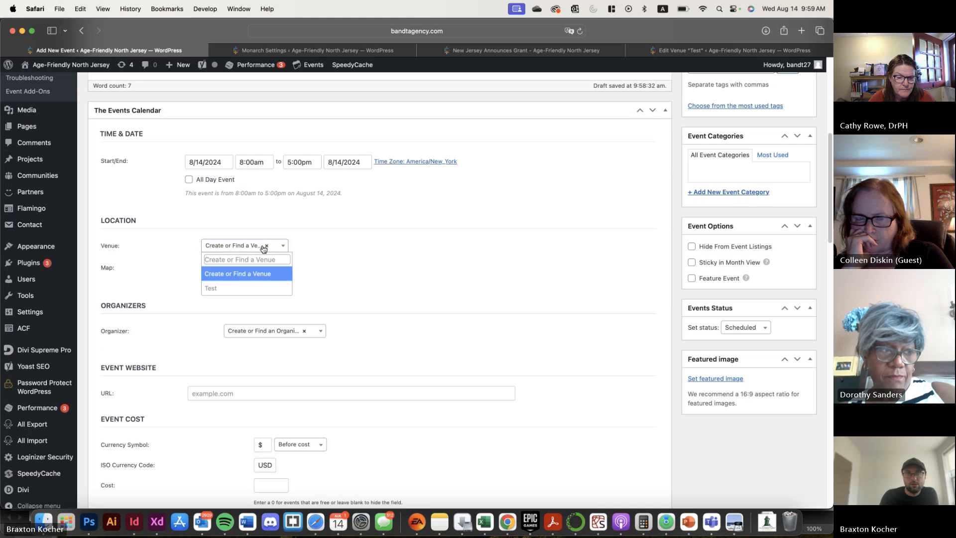
text(adsf)
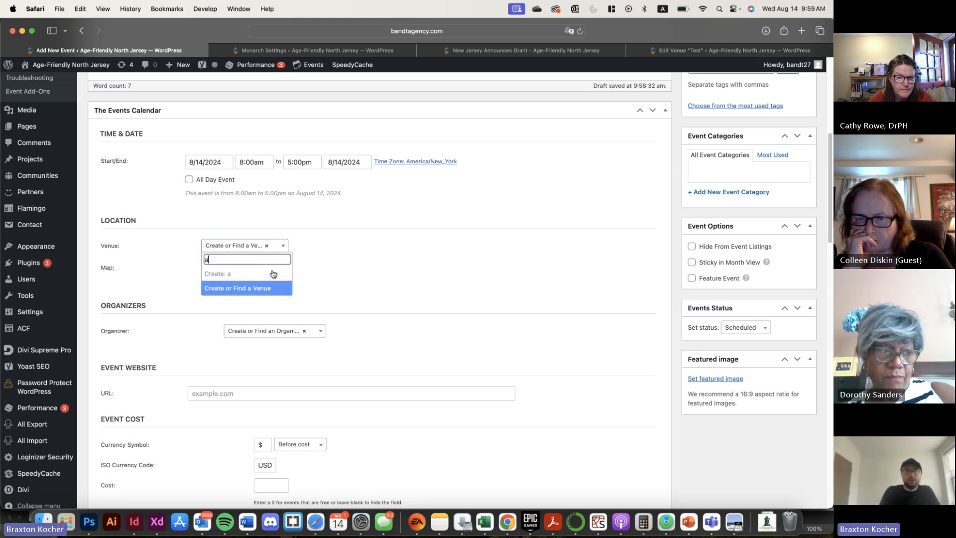
key(BackSpace)
key(BackSpace)
key(BackSpace)
key(BackSpace)
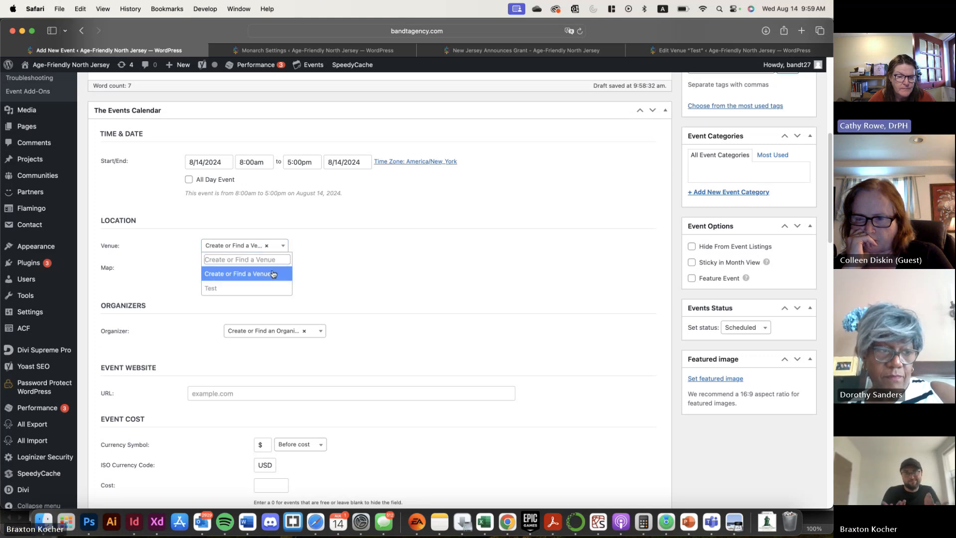
text(Te)
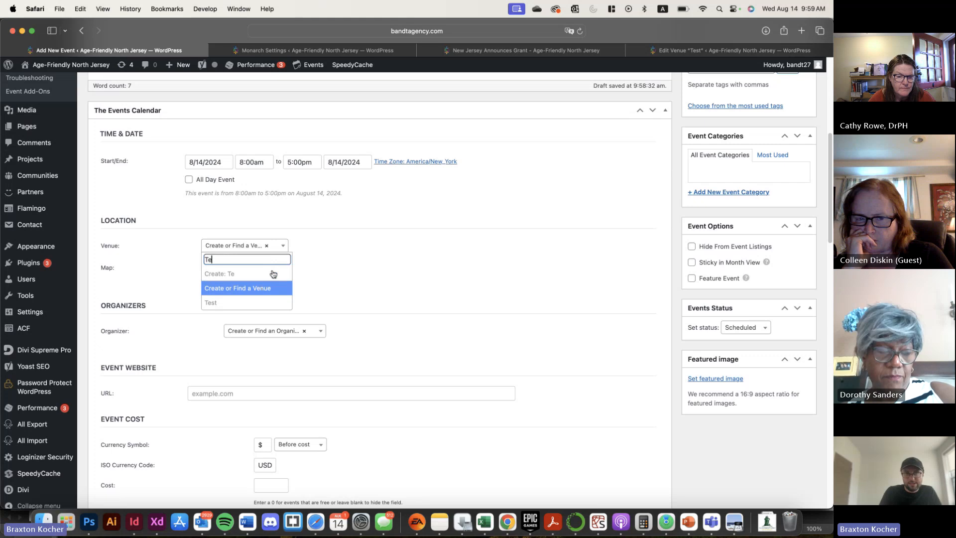
text(st Community Center)
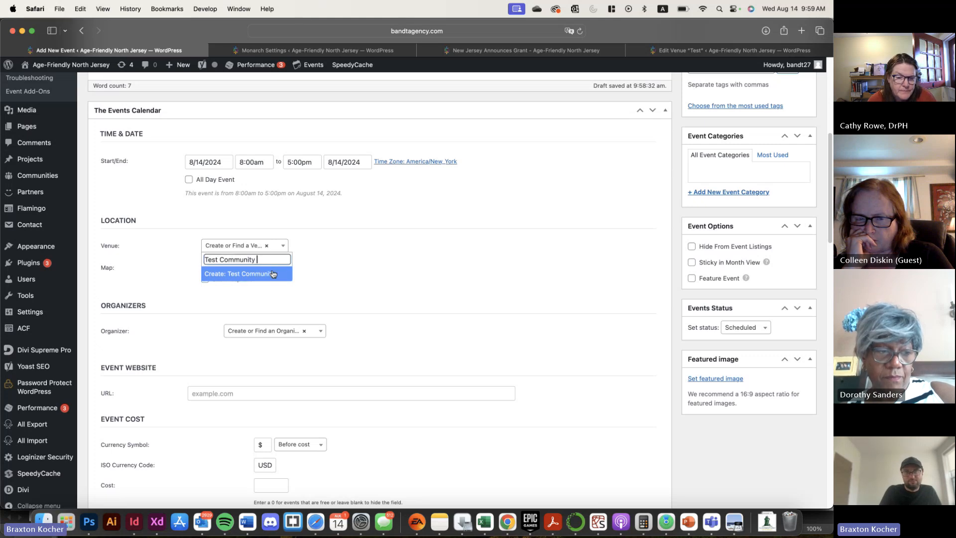
key(Return)
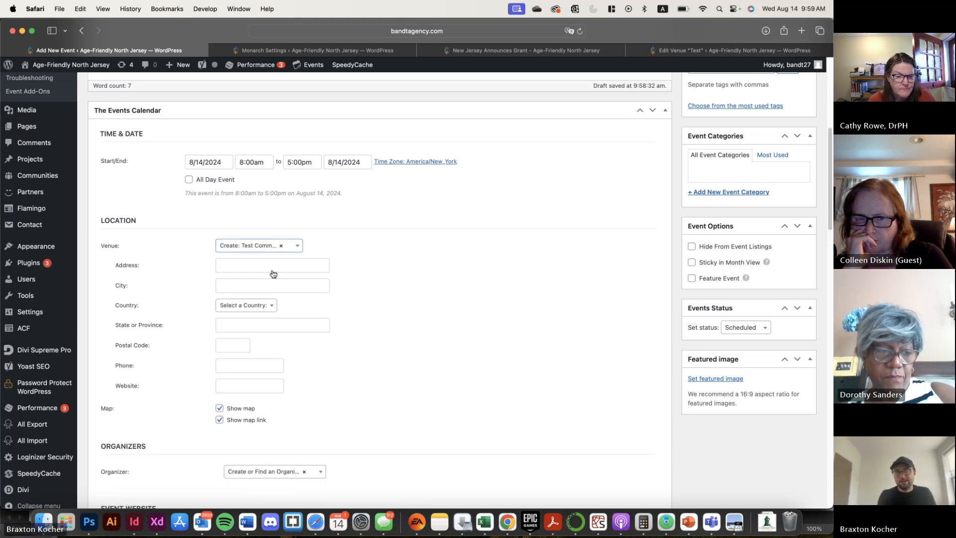
Fill in the new venue's street address and city
click(272, 274)
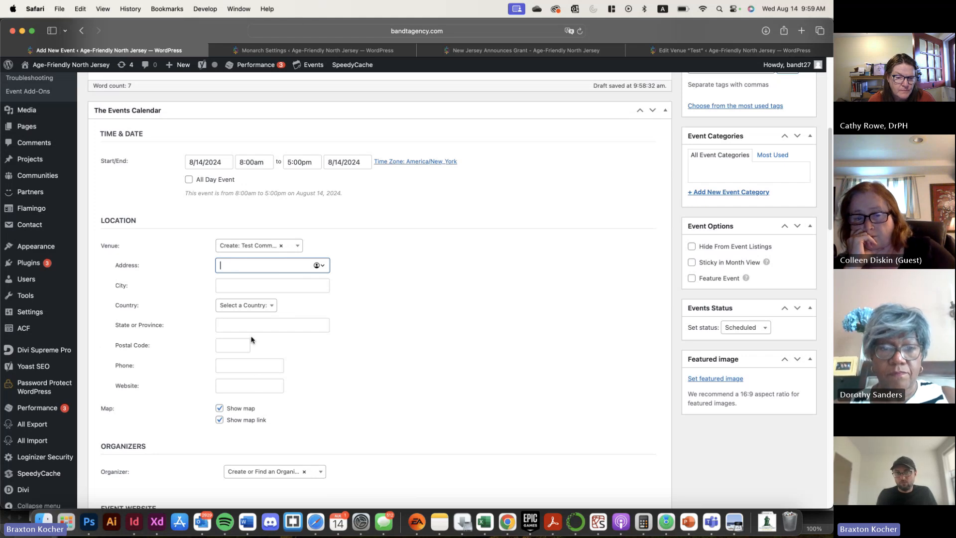
text(123 )
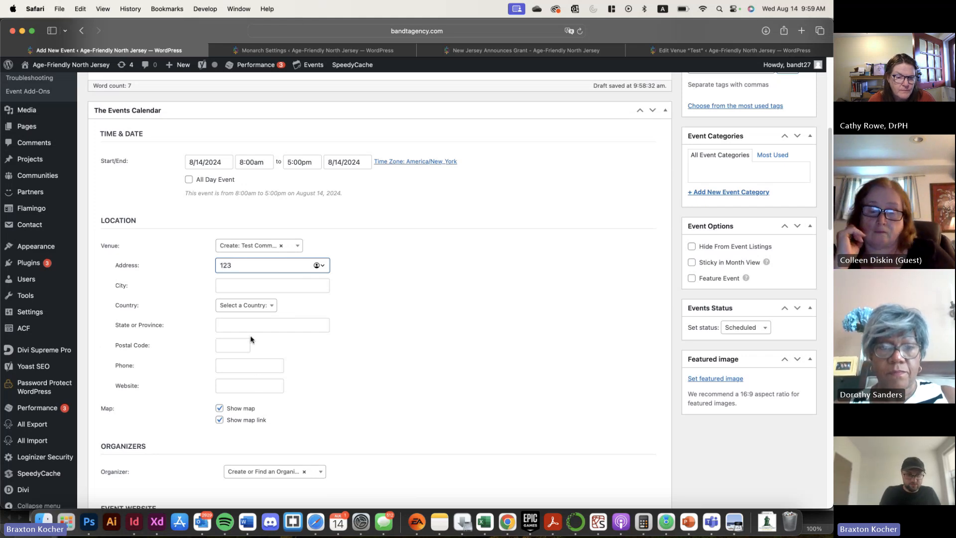
text(Start)
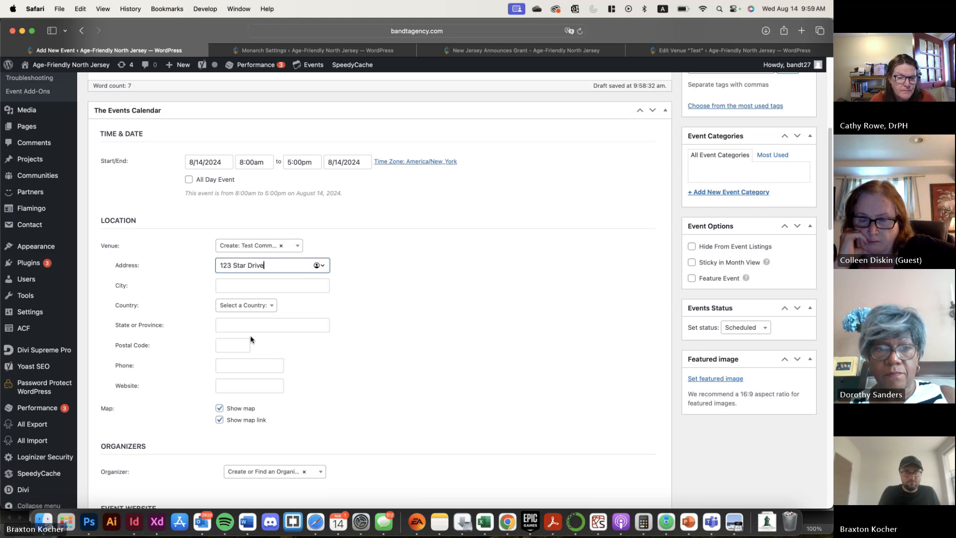
text(Drive)
key(Tab)
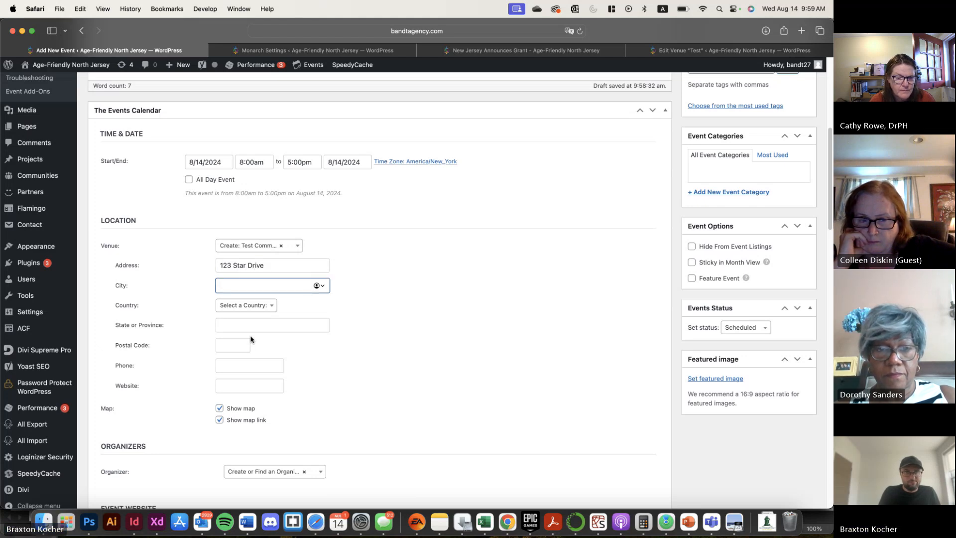
text(Trenton)
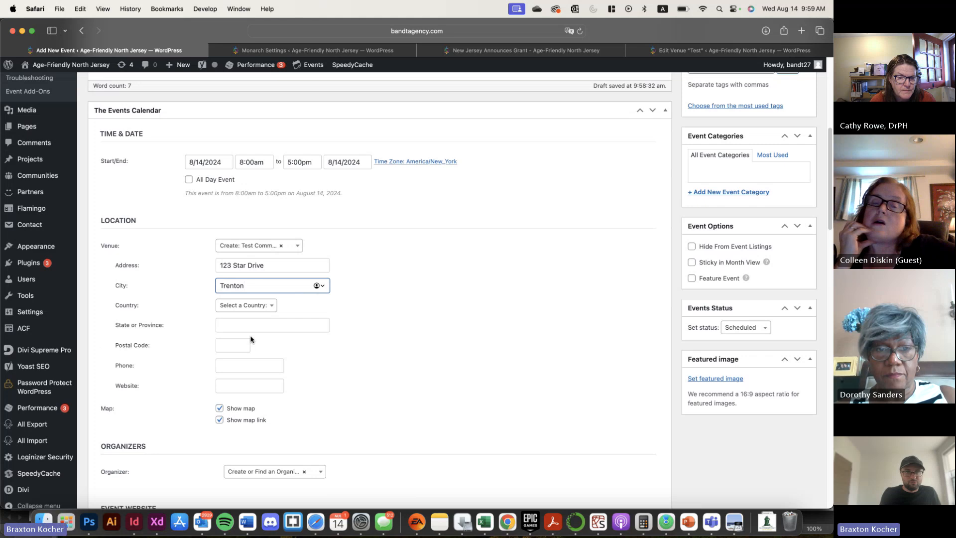
Set the new venue's country to United States and its state to New Jersey
click(241, 311)
text(Un)
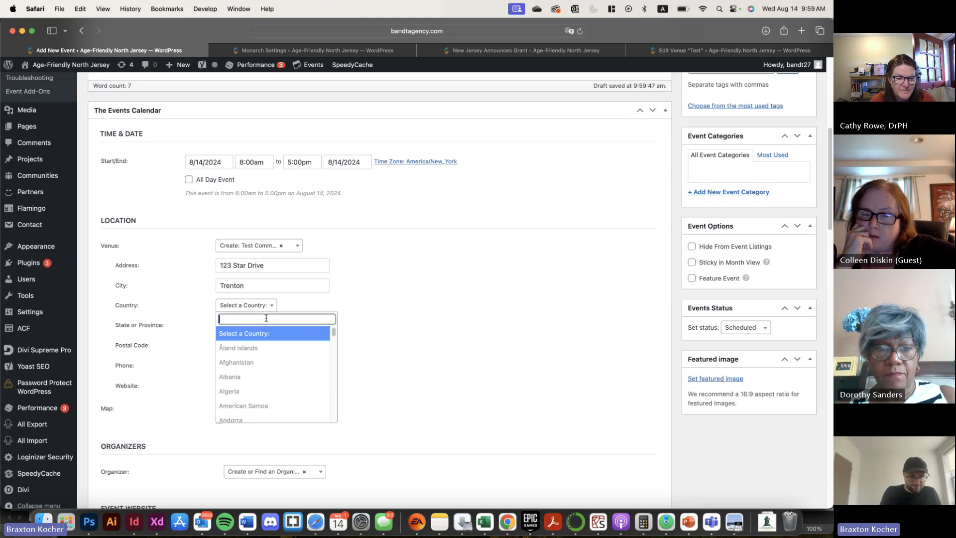
text(it)
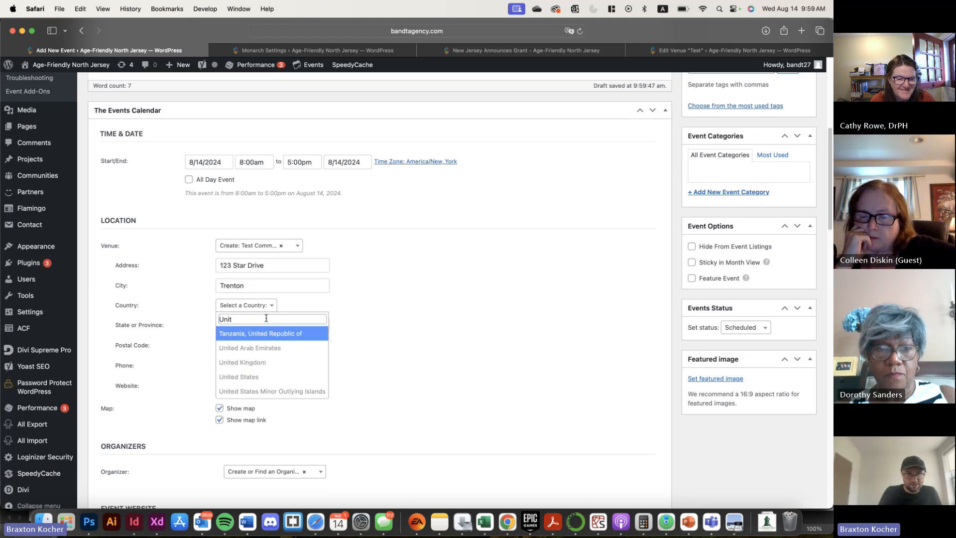
key(Down)
key(Down)
key(Down)
key(Return)
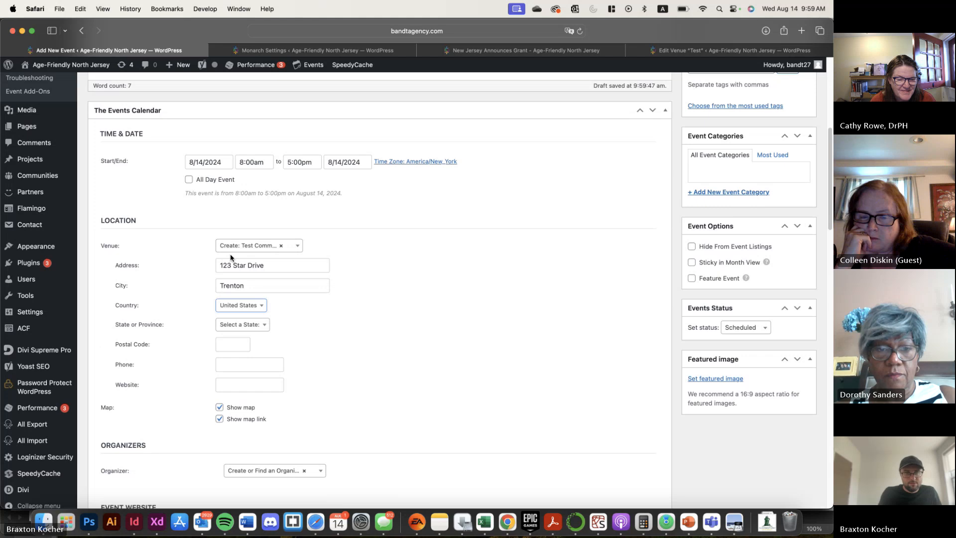
click(256, 333)
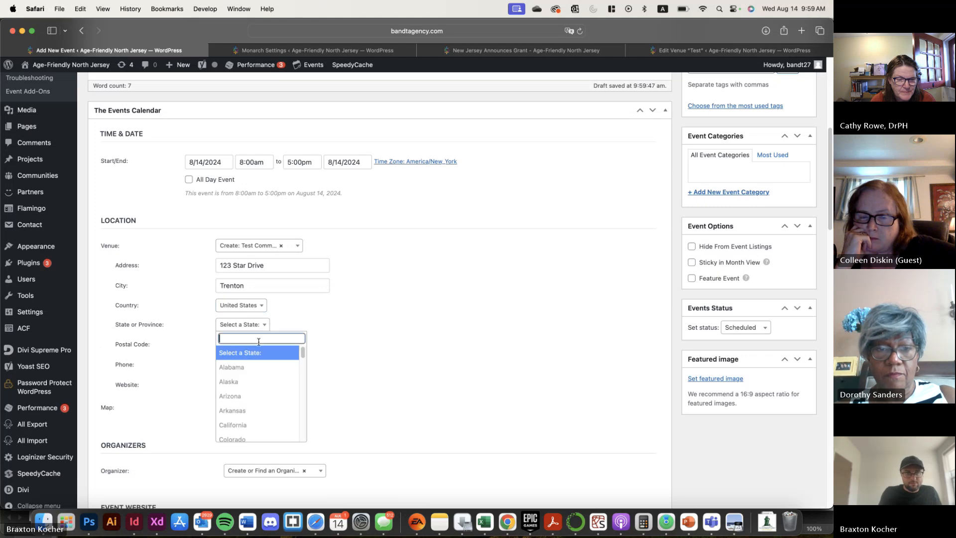
text(New J)
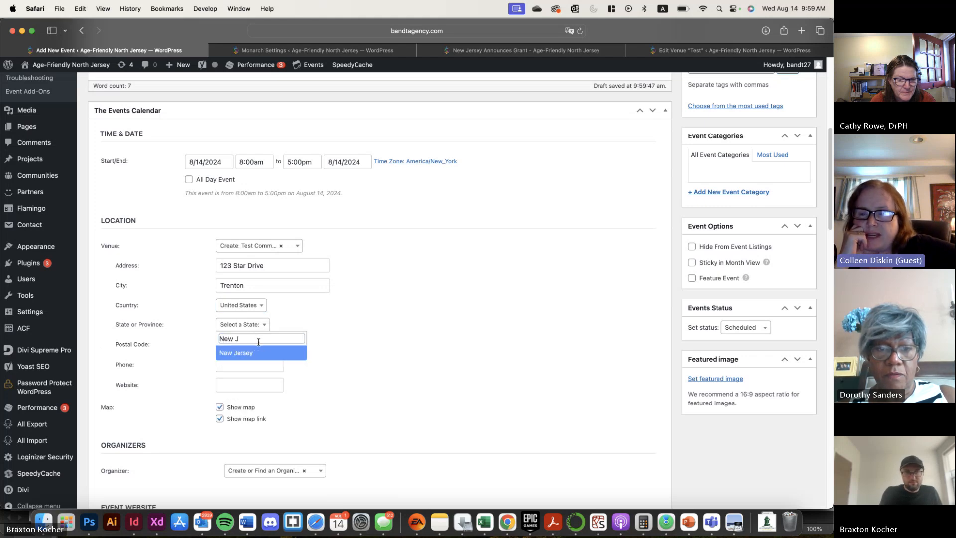
click(260, 353)
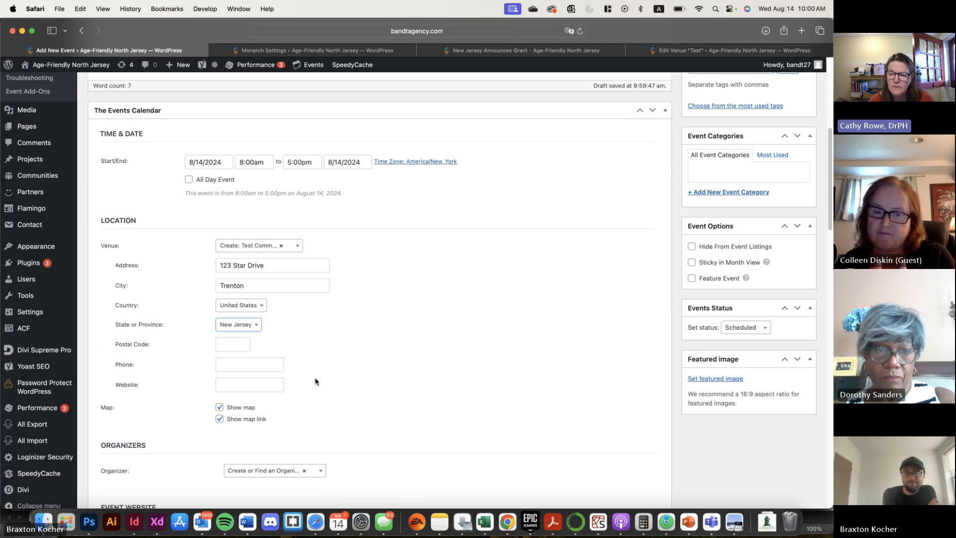
Set the event's organizer to the existing "NJAAW" organizer
scroll(263, 325, down, 6)
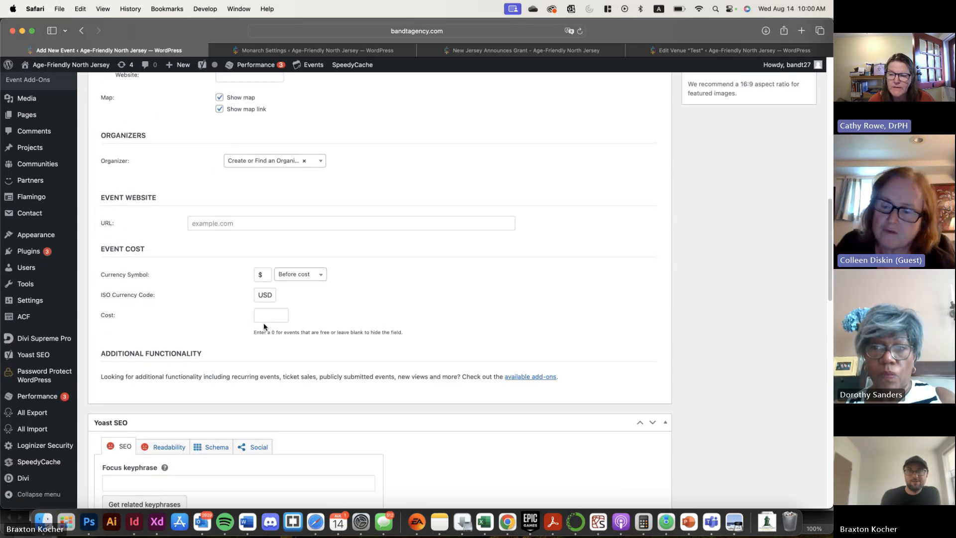
scroll(265, 326, up, 5)
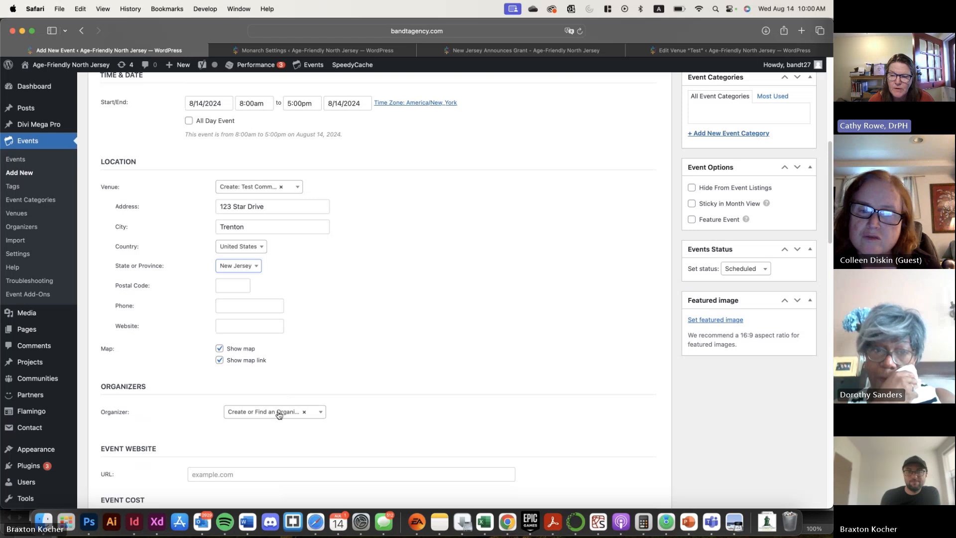
click(279, 413)
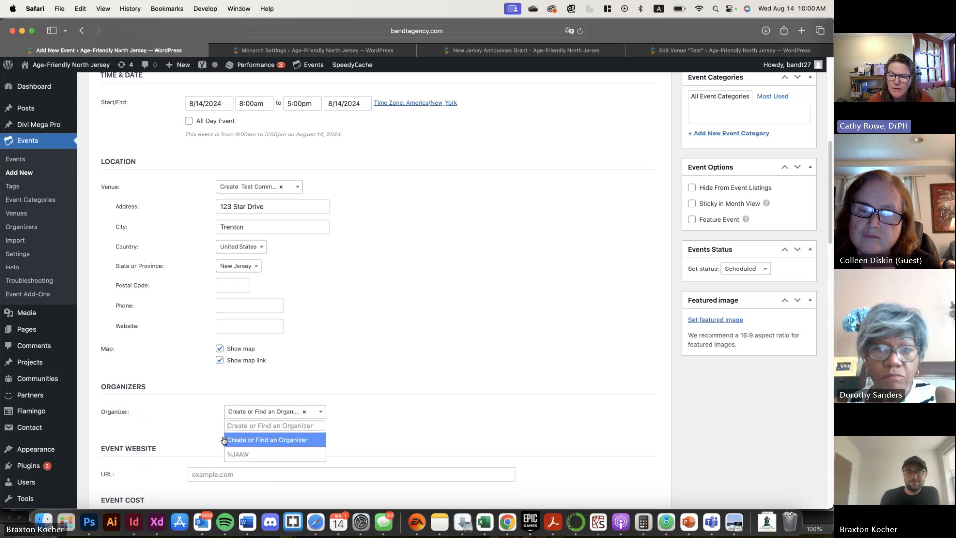
click(253, 459)
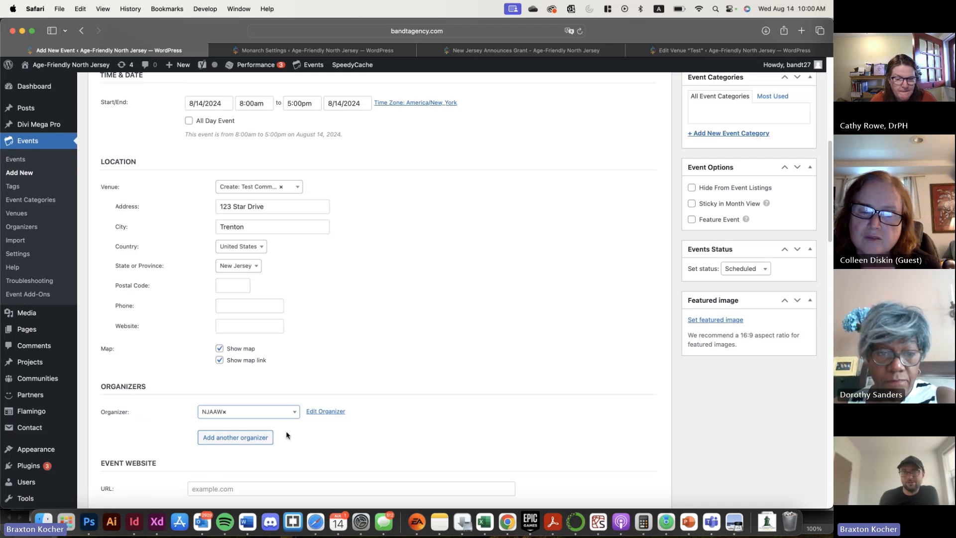
Add a second organizer to the event, creating it under the name "Other"
click(260, 413)
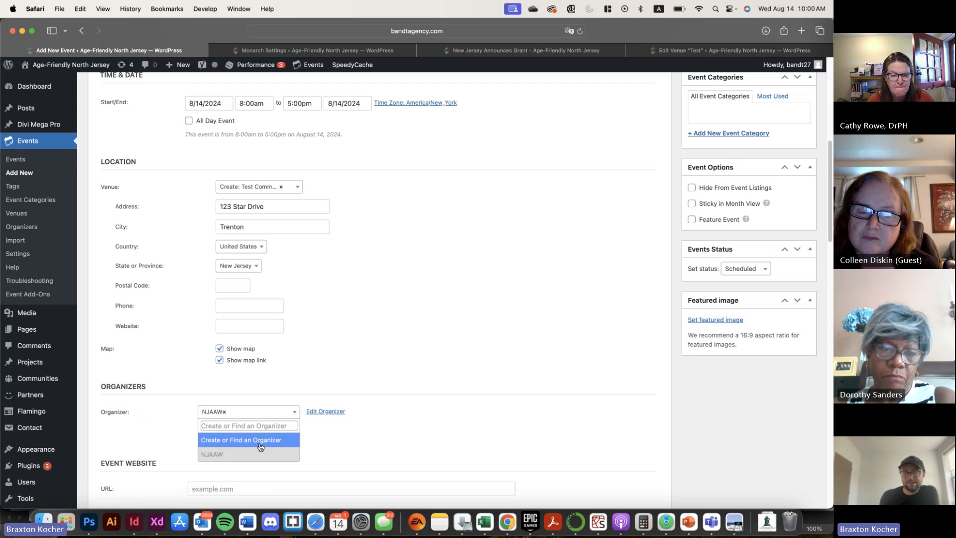
click(258, 454)
click(260, 441)
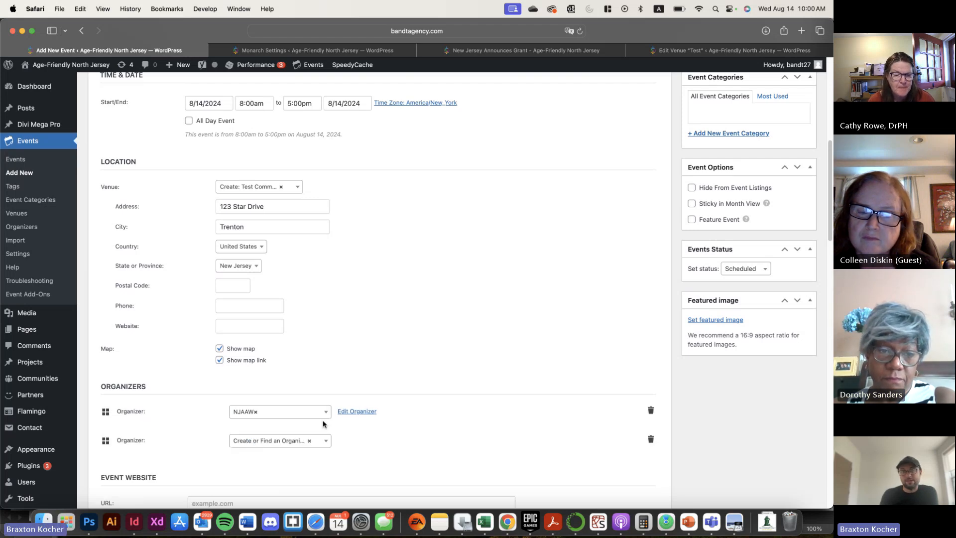
click(301, 440)
click(289, 467)
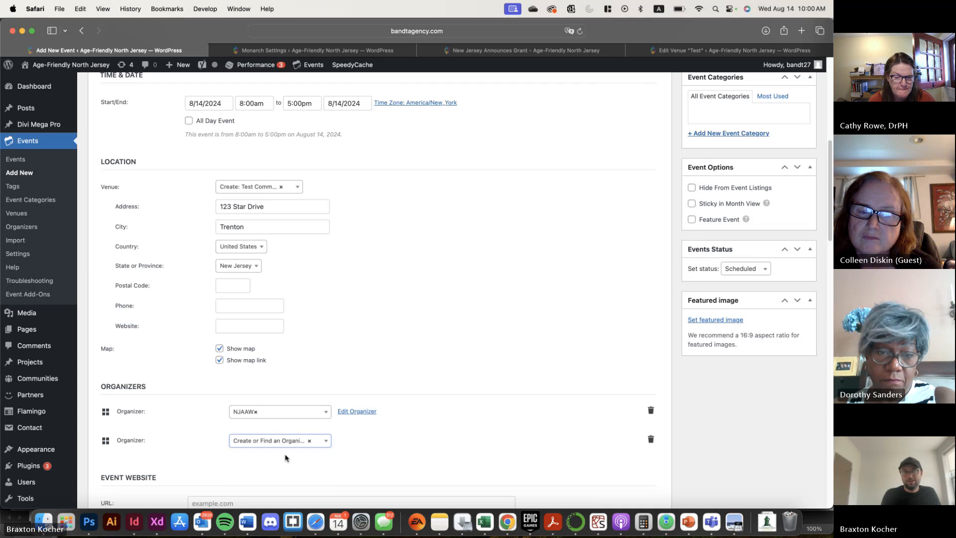
click(306, 443)
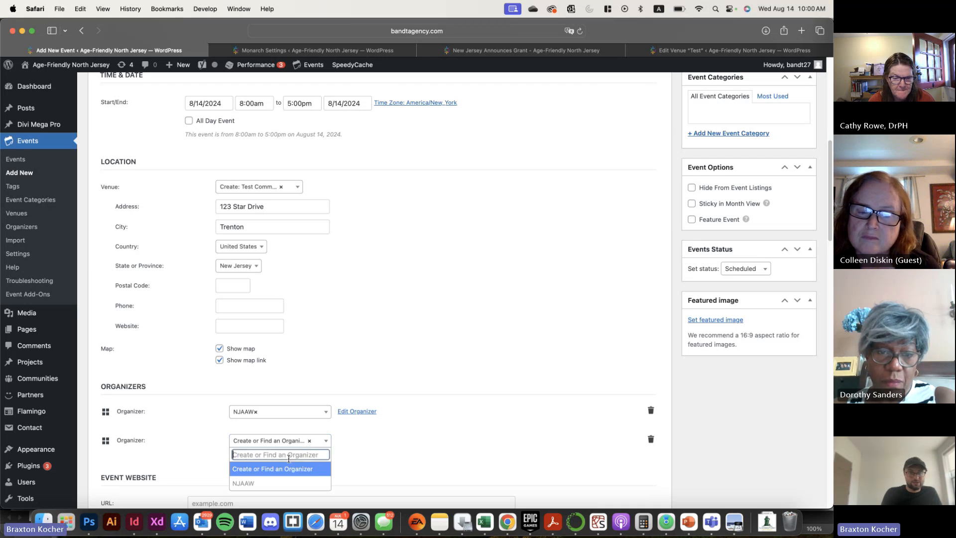
text(Other)
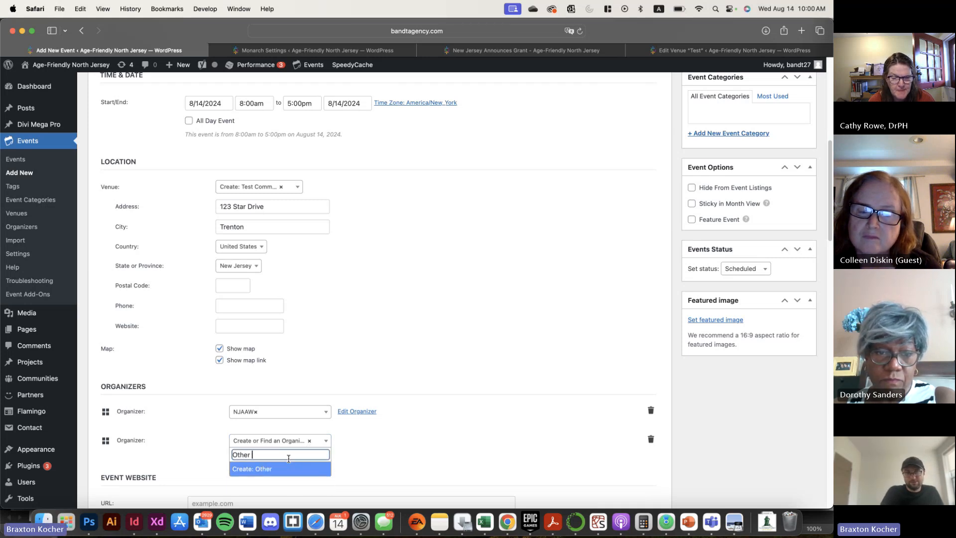
key(Return)
Look over the organizer contact, website and cost fields, and remove the second organizer from the event
scroll(222, 382, down, 3)
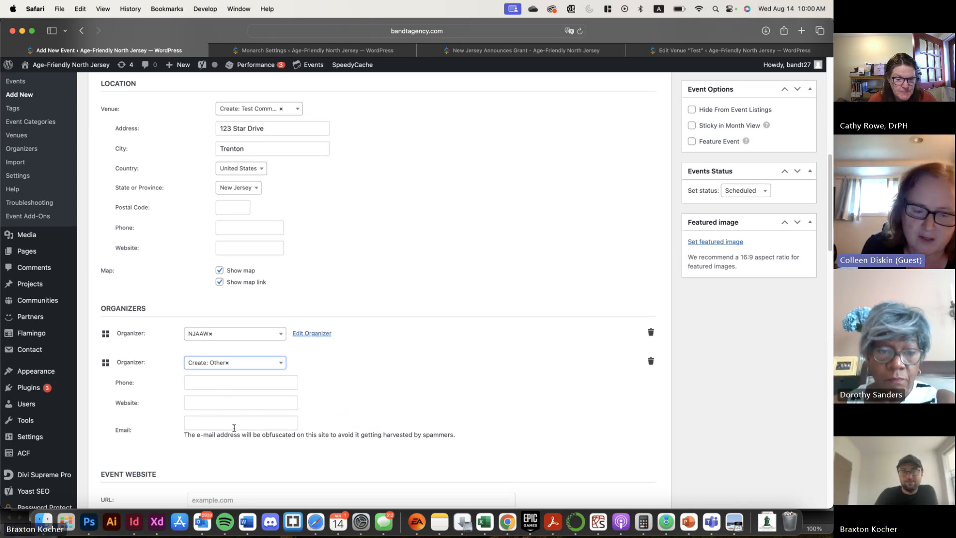
scroll(234, 428, down, 3)
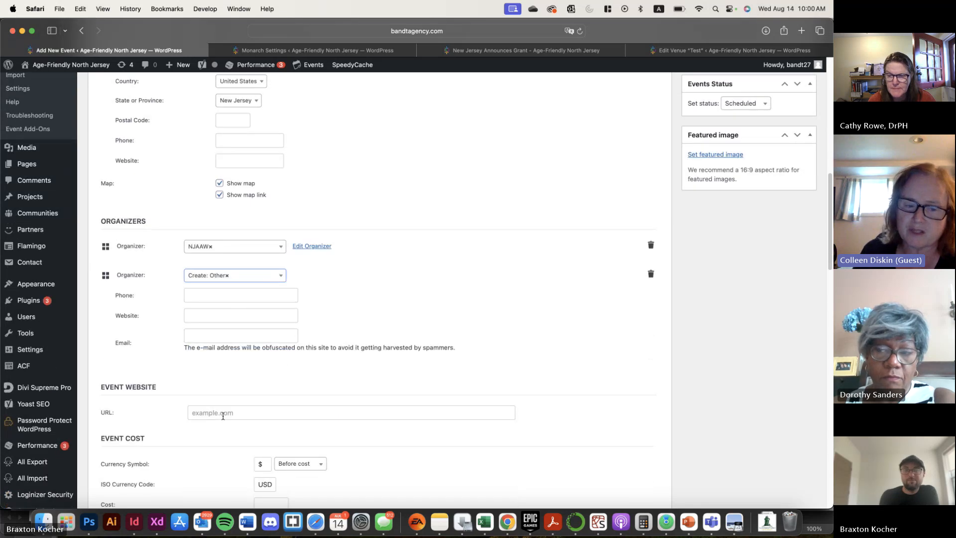
scroll(223, 416, down, 3)
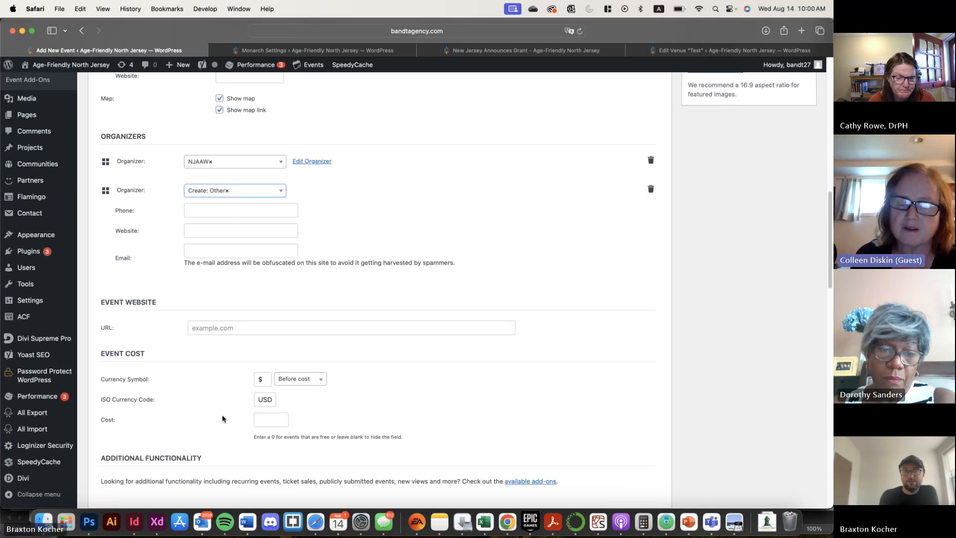
scroll(223, 418, down, 1)
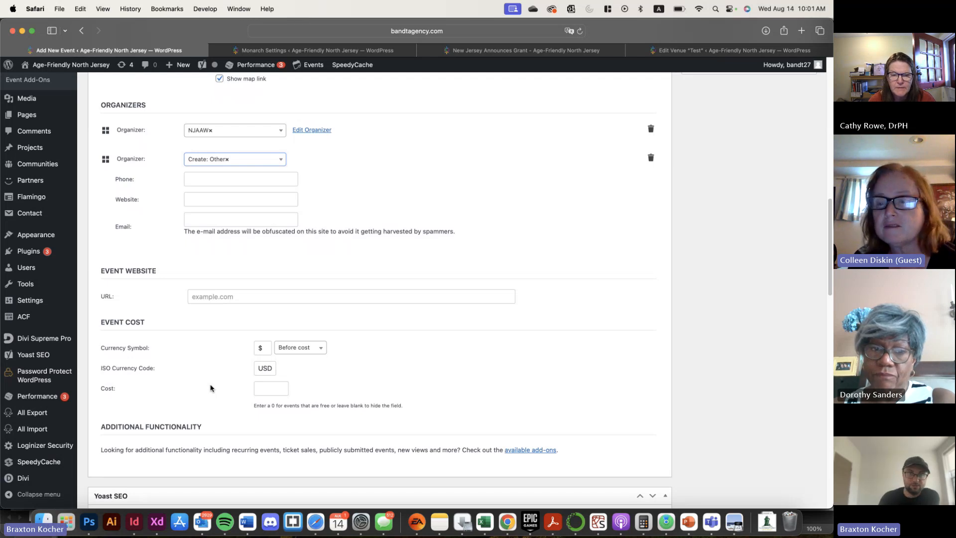
click(651, 159)
scroll(424, 265, up, 2)
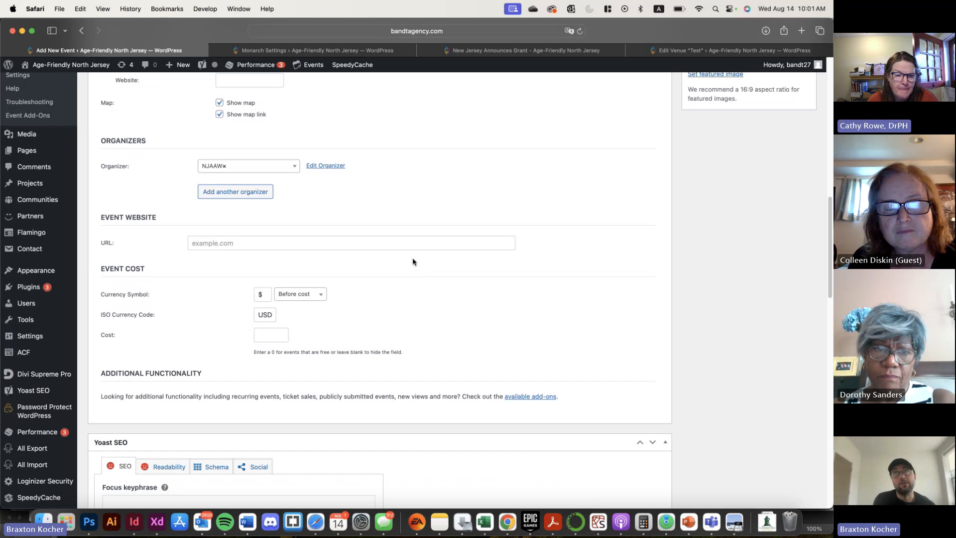
click(264, 247)
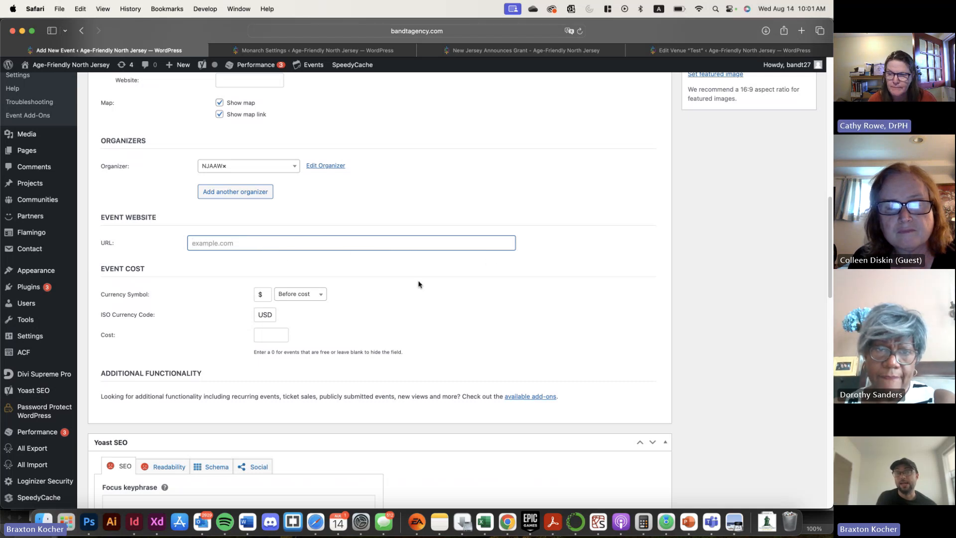
scroll(419, 283, up, 4)
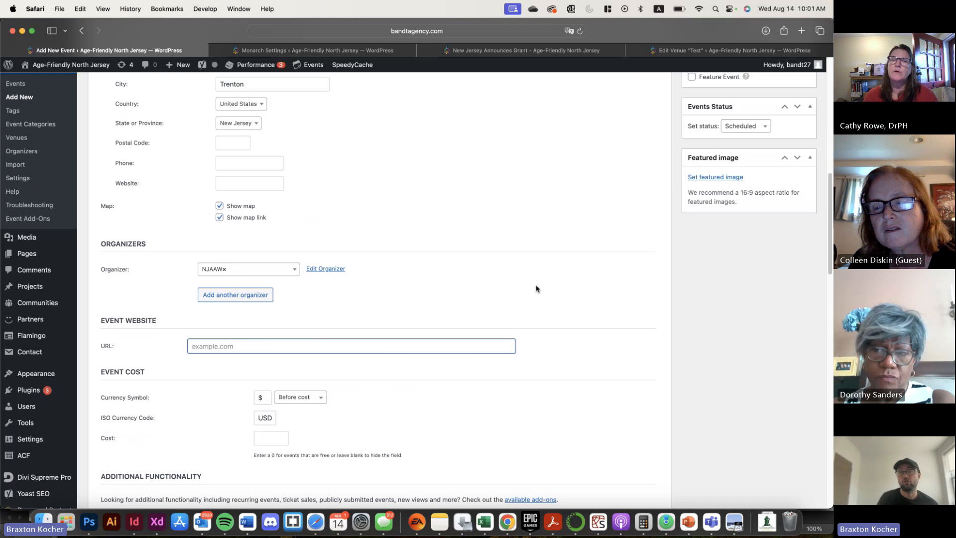
scroll(676, 312, up, 2)
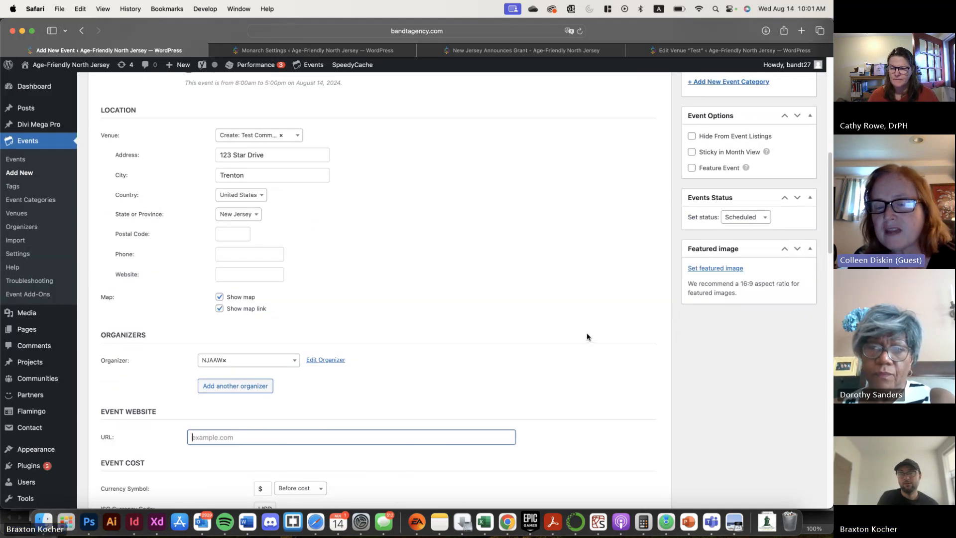
Review the filled-in details of the new Test Event and save it as a draft
scroll(586, 335, up, 4)
scroll(586, 334, up, 5)
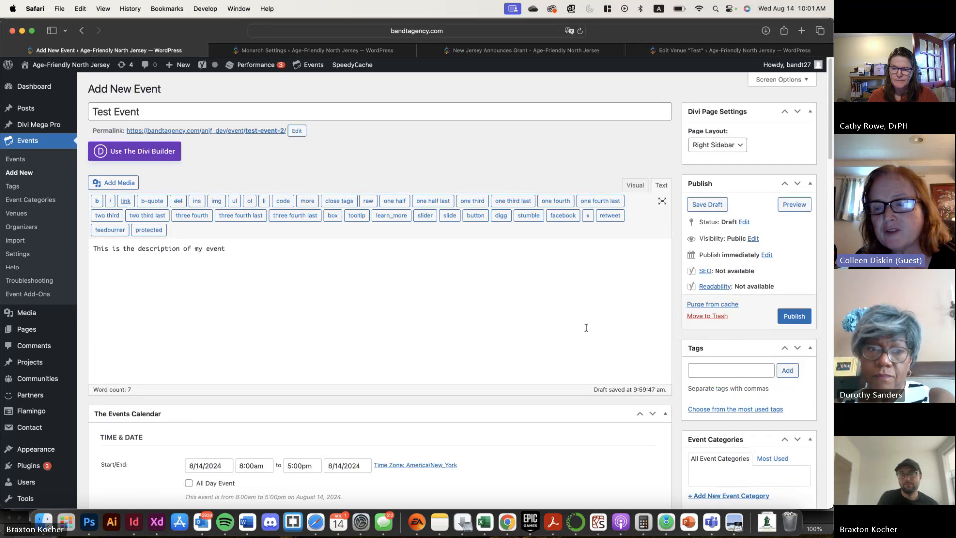
scroll(586, 328, down, 3)
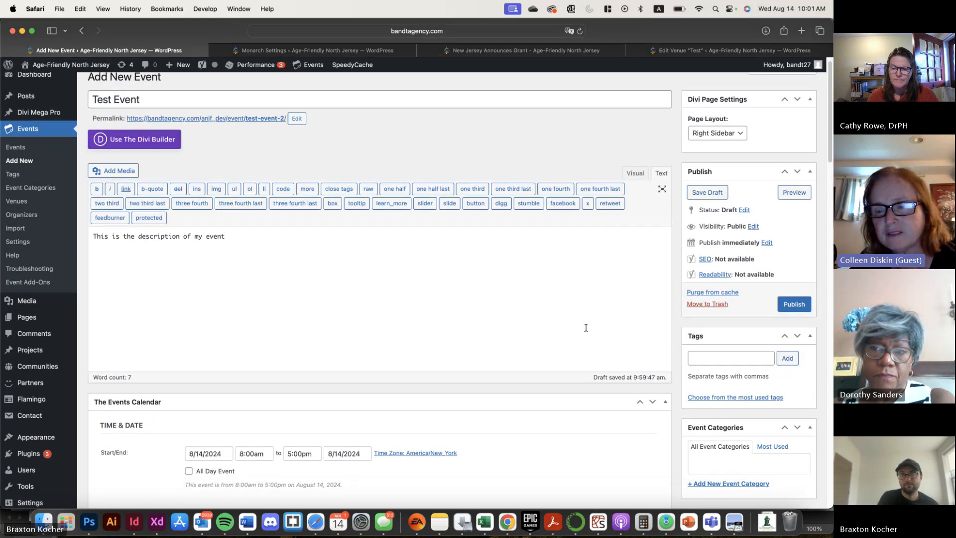
scroll(586, 329, up, 1)
scroll(586, 329, down, 5)
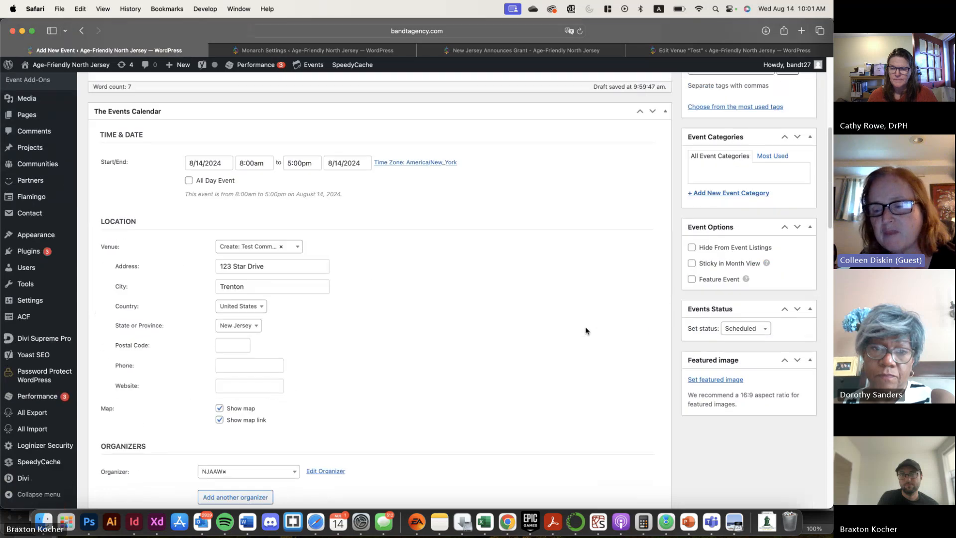
scroll(585, 326, up, 7)
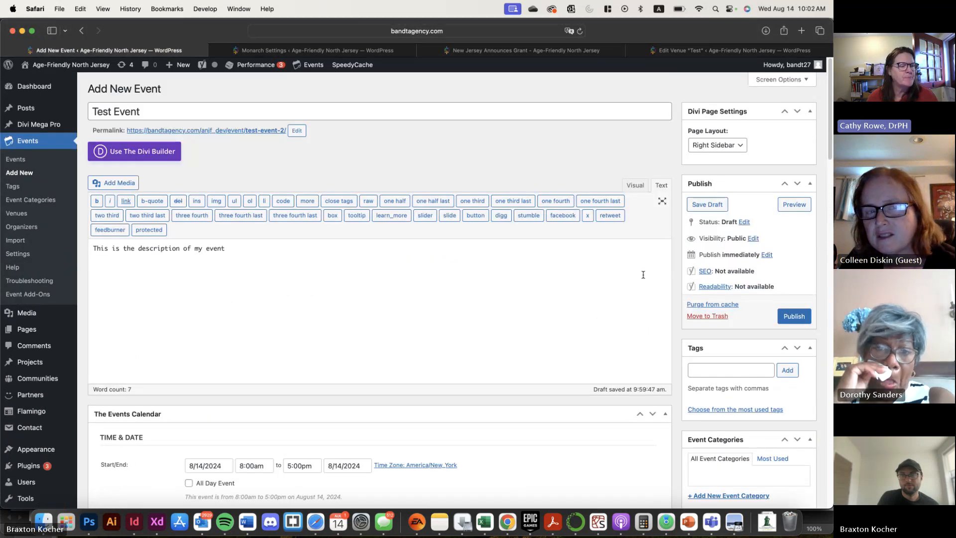
click(717, 206)
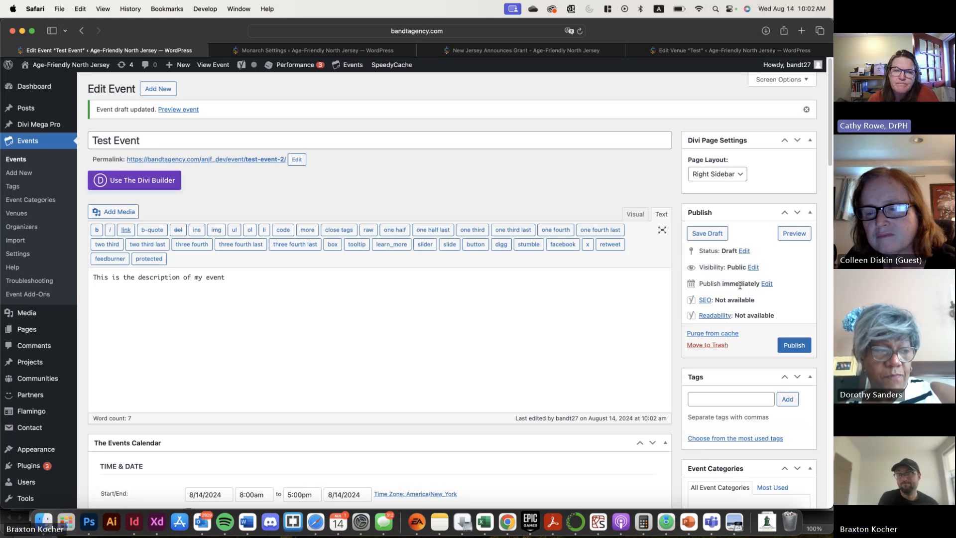
Set the event's featured image to the NJ figure logo from the media library
scroll(816, 292, down, 3)
scroll(815, 293, down, 8)
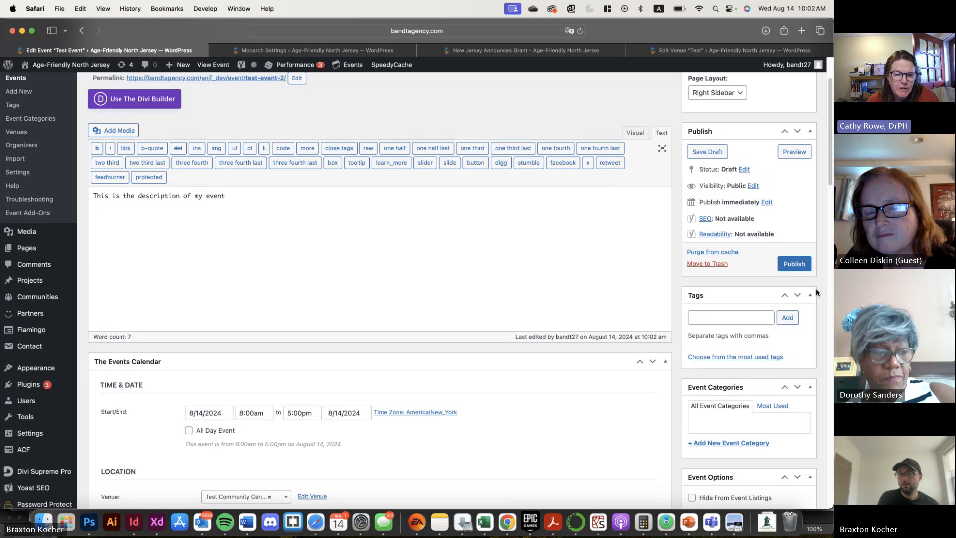
scroll(816, 293, down, 3)
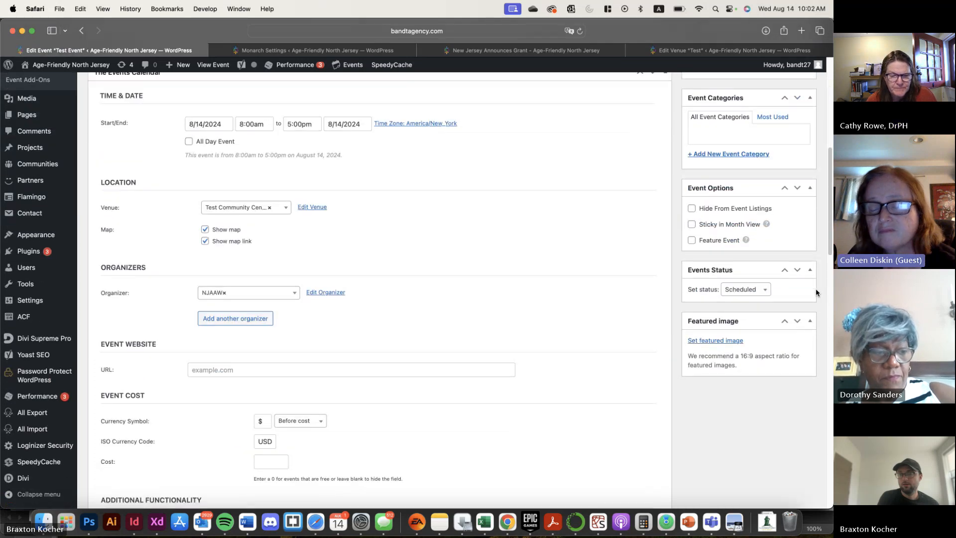
click(715, 340)
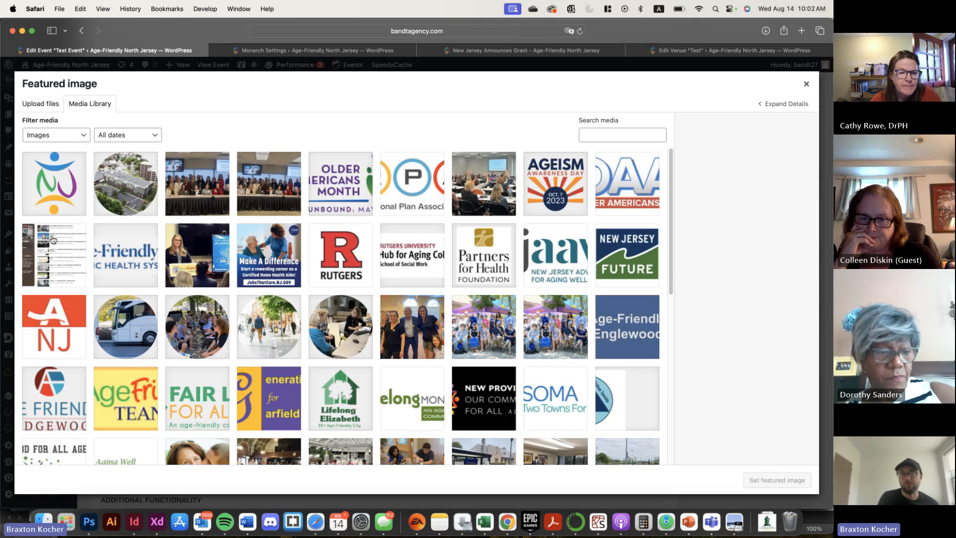
click(58, 200)
click(753, 479)
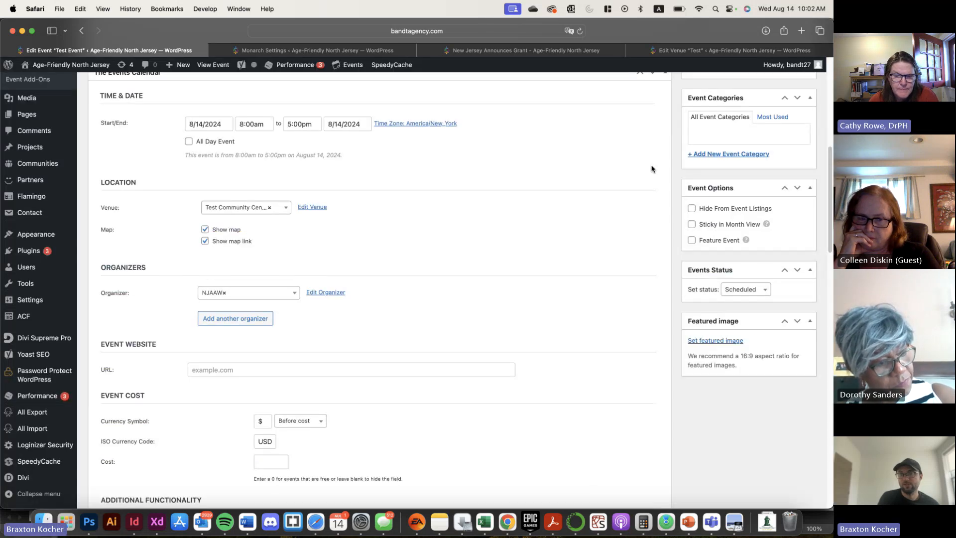
Save the event draft again with its featured image
scroll(734, 331, up, 5)
scroll(734, 333, up, 10)
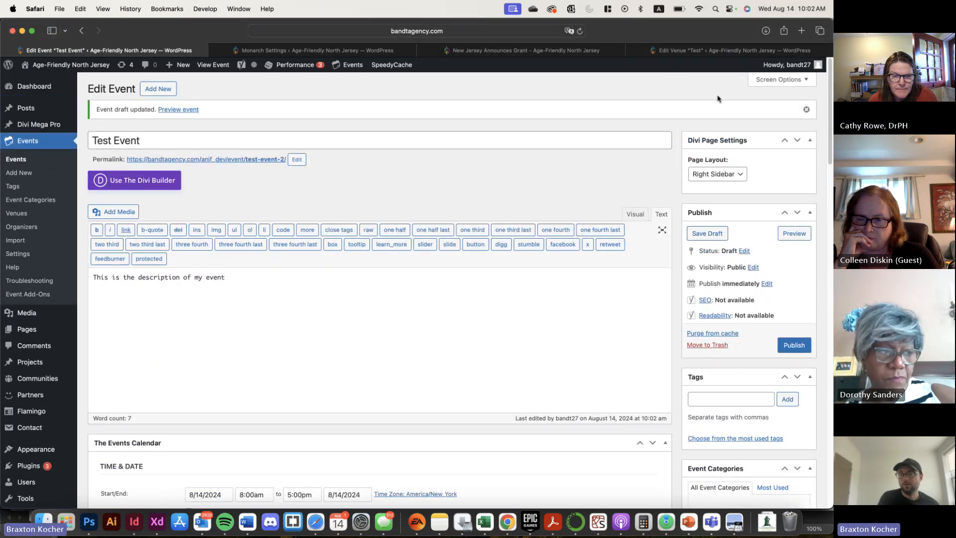
click(703, 239)
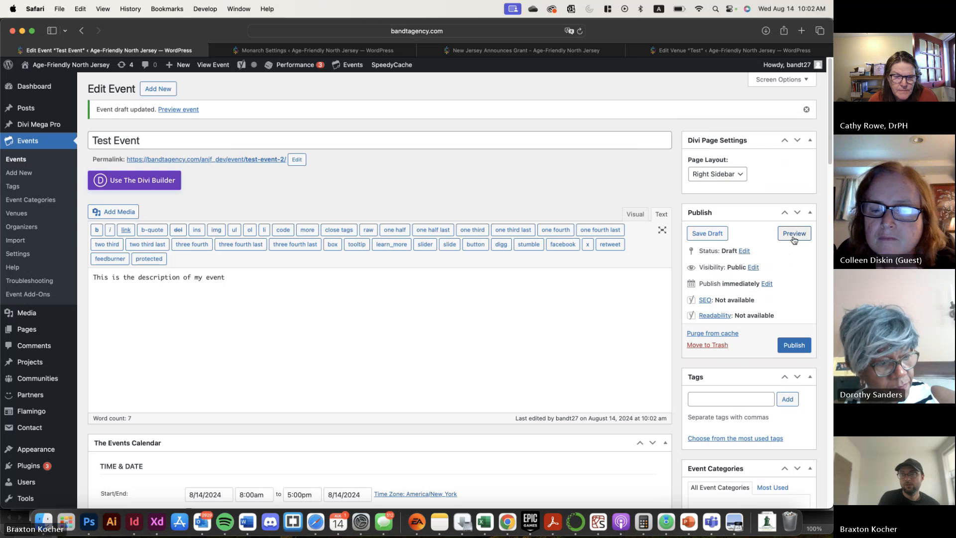
Preview the Test Event page and check its image, description, date, organizer, venue and map
click(795, 233)
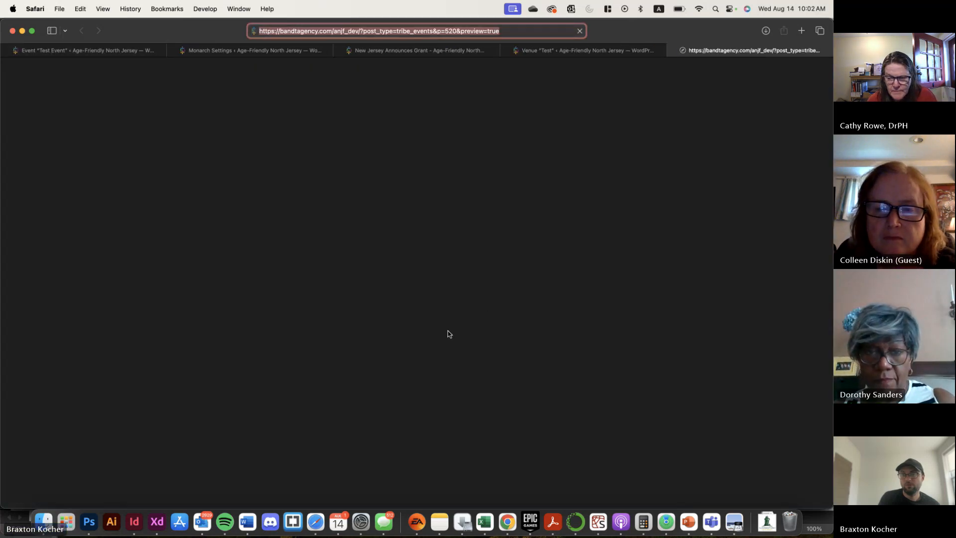
scroll(472, 309, down, 10)
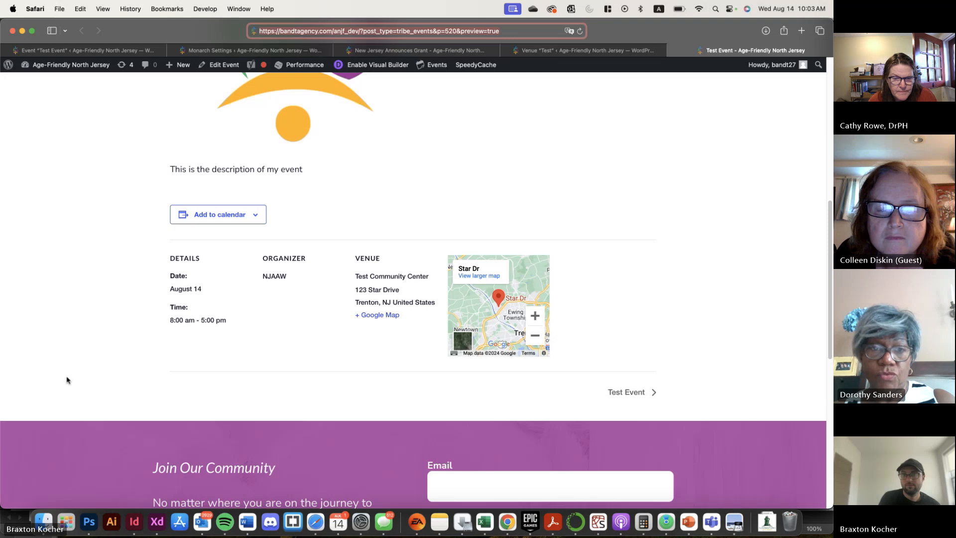
scroll(72, 377, up, 5)
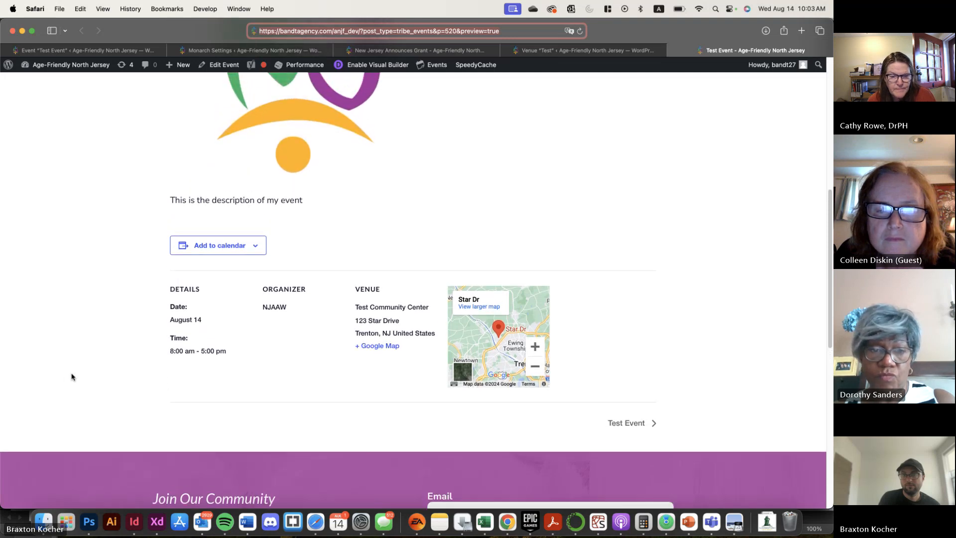
scroll(72, 377, up, 1)
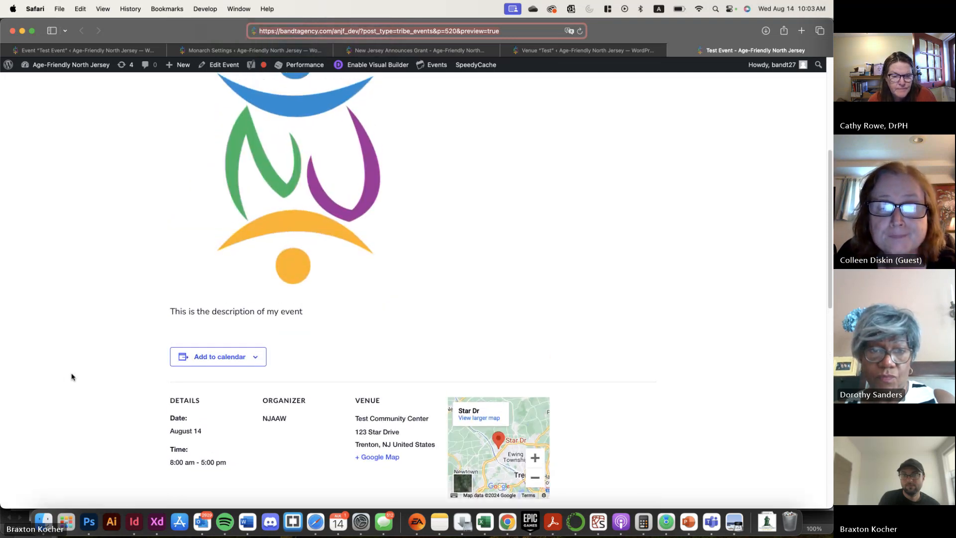
scroll(71, 377, up, 10)
key(super+l)
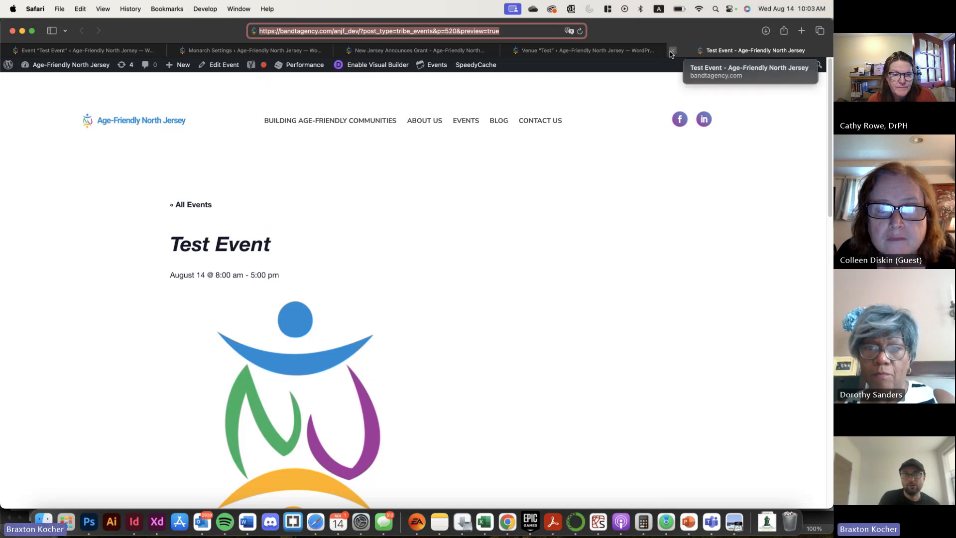
Return to the event editor, open the site's public home page and look over its header area
click(91, 50)
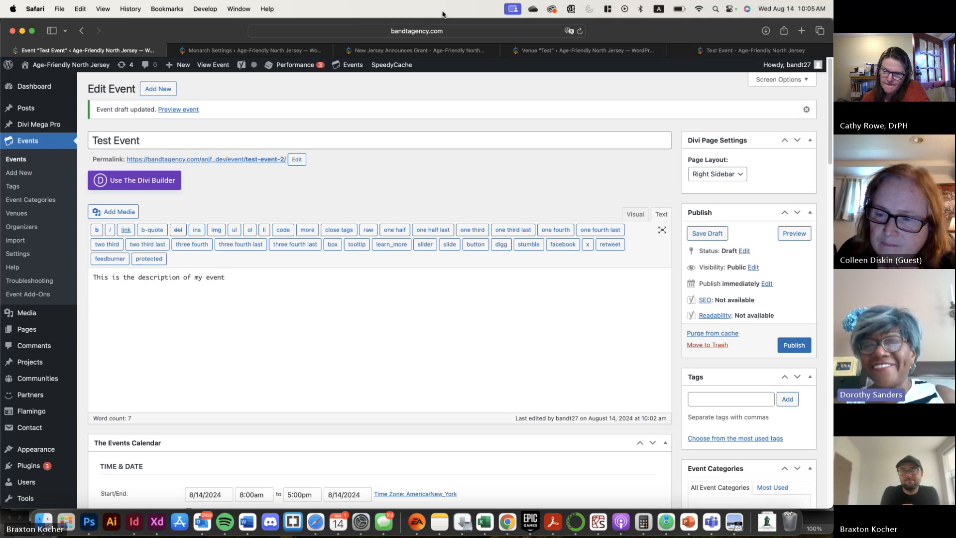
click(70, 63)
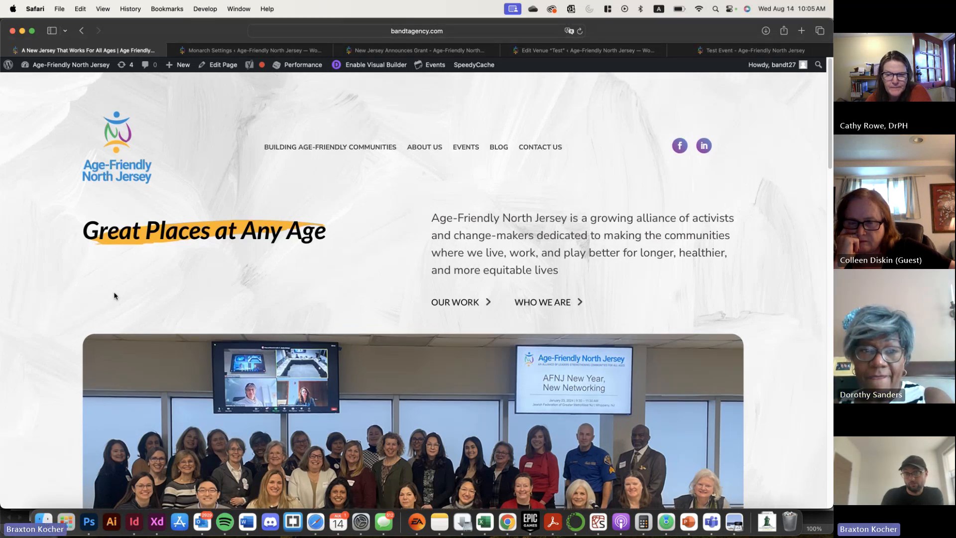
scroll(113, 294, down, 1)
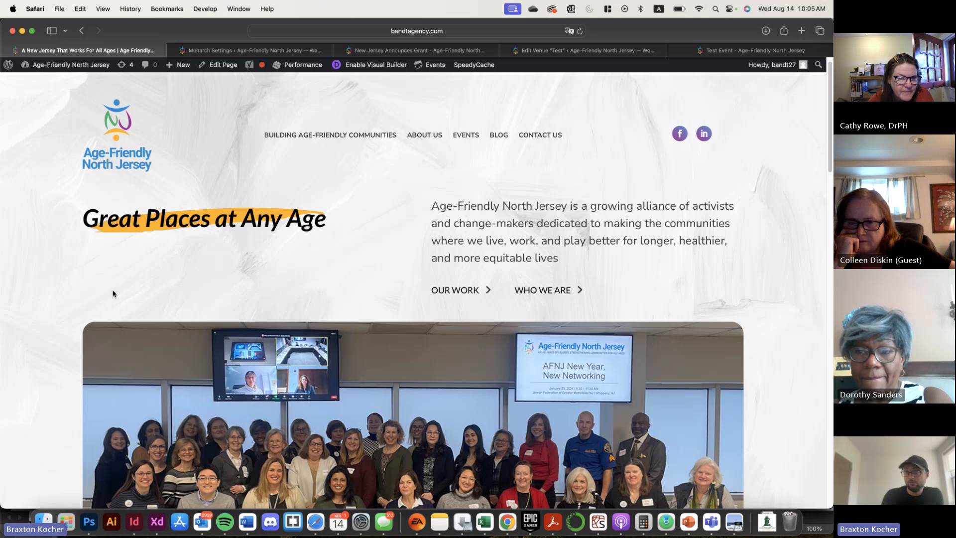
scroll(114, 292, down, 2)
scroll(113, 292, up, 3)
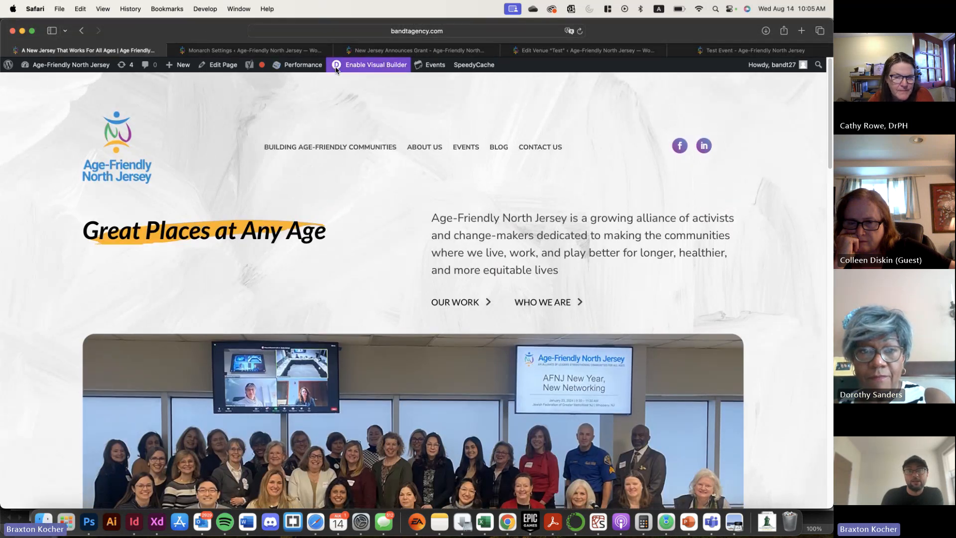
Go back to the WordPress dashboard and look through the Divi theme's admin options
click(70, 65)
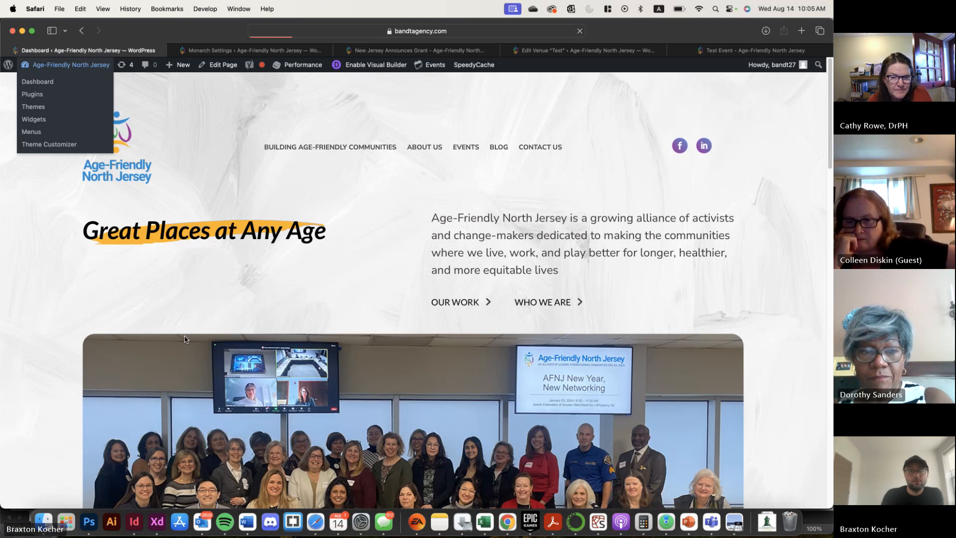
scroll(35, 439, down, 10)
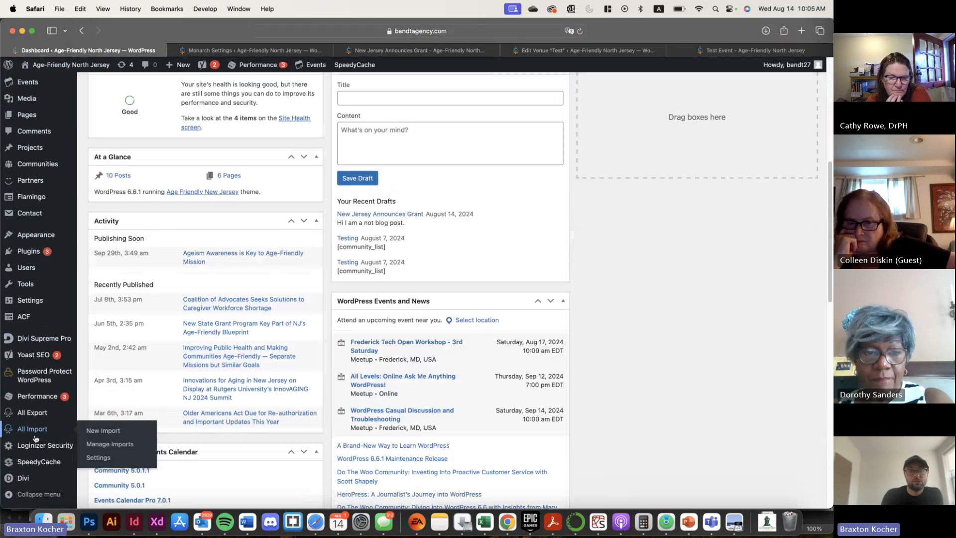
mouse_move(23, 478)
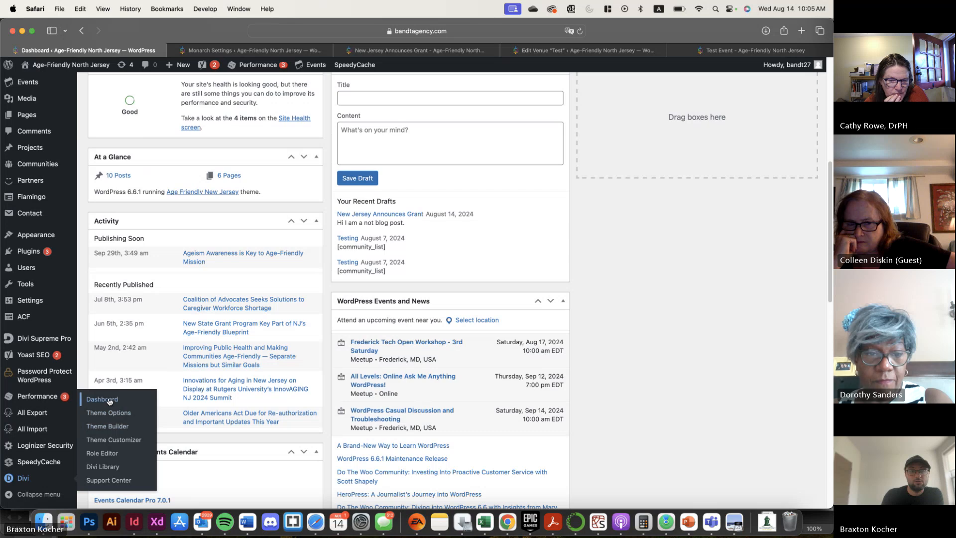
Open the Home page from the pages list in the Divi visual builder and show it in wireframe view
click(236, 50)
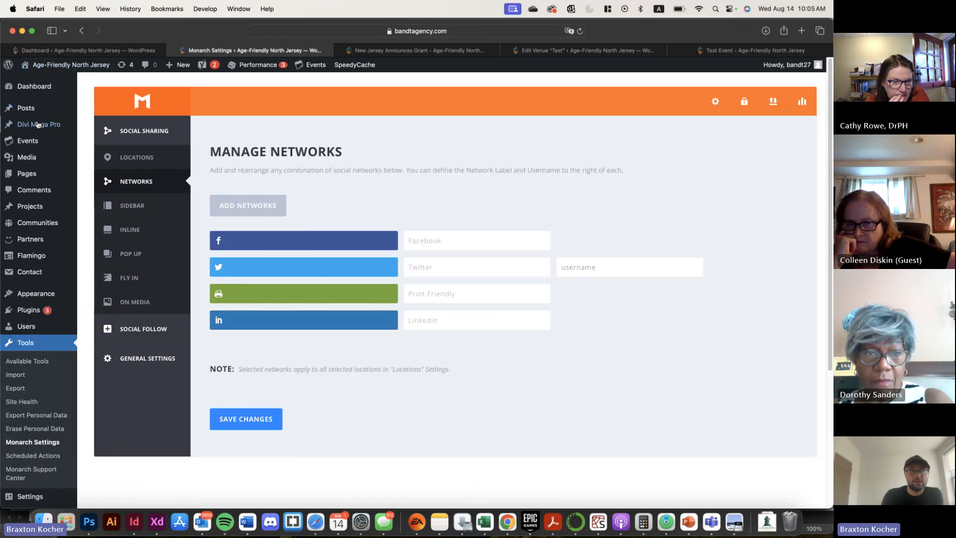
click(97, 175)
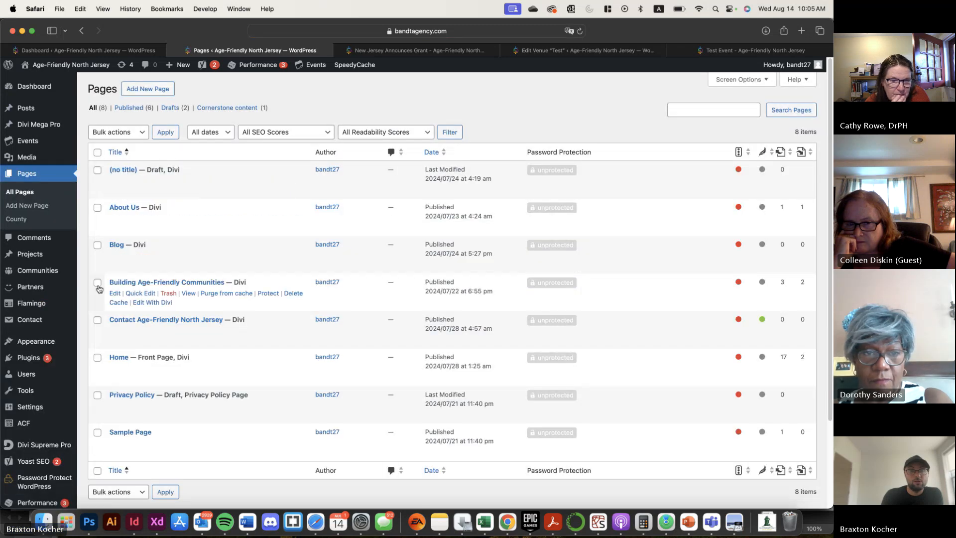
click(164, 378)
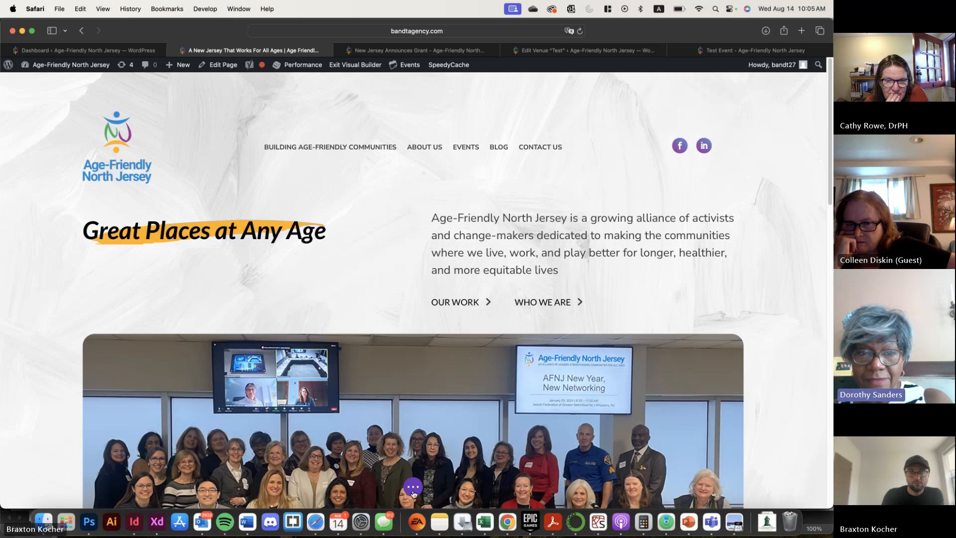
click(414, 492)
click(43, 494)
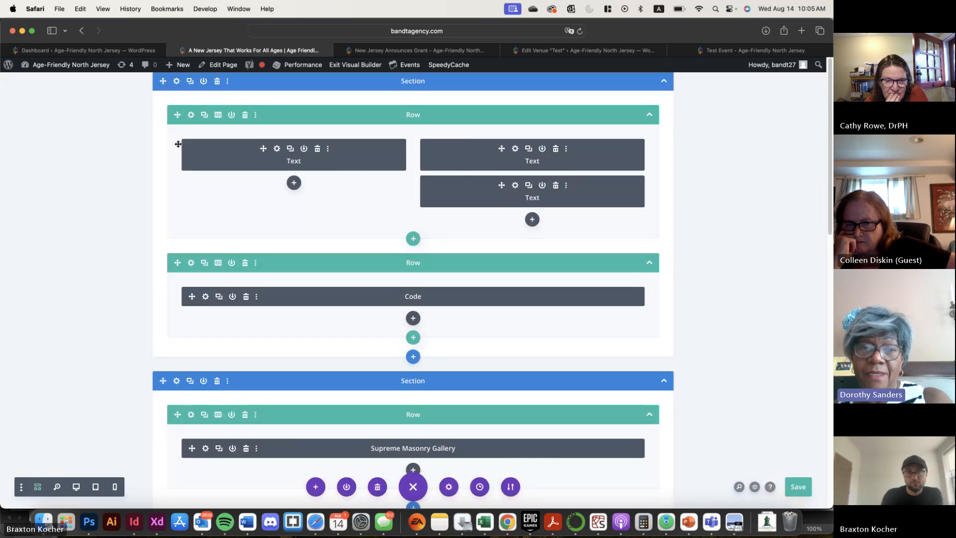
Open the settings of the Home page's first section and show its background image options
click(177, 82)
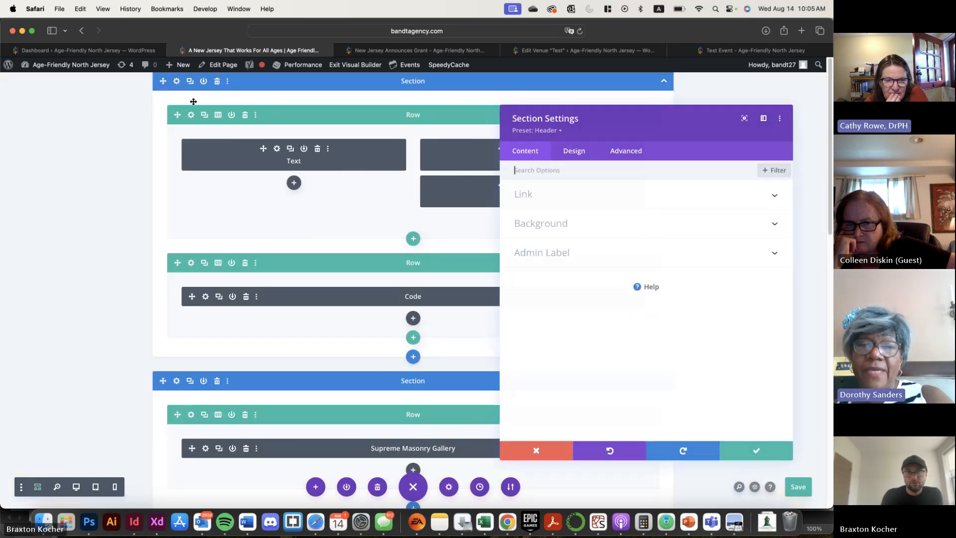
click(568, 218)
click(622, 215)
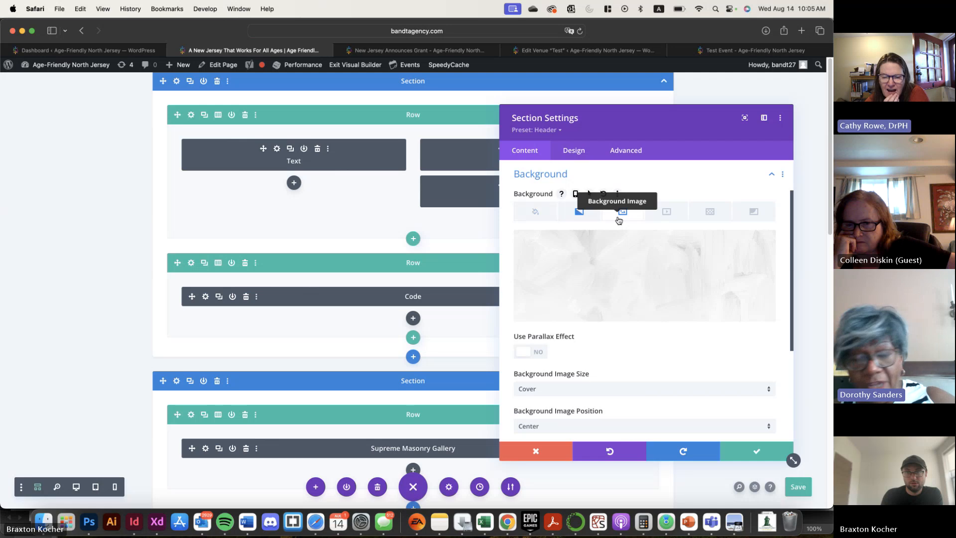
Switch the builder to desktop view and set the header section's background image blend to Screen
click(77, 490)
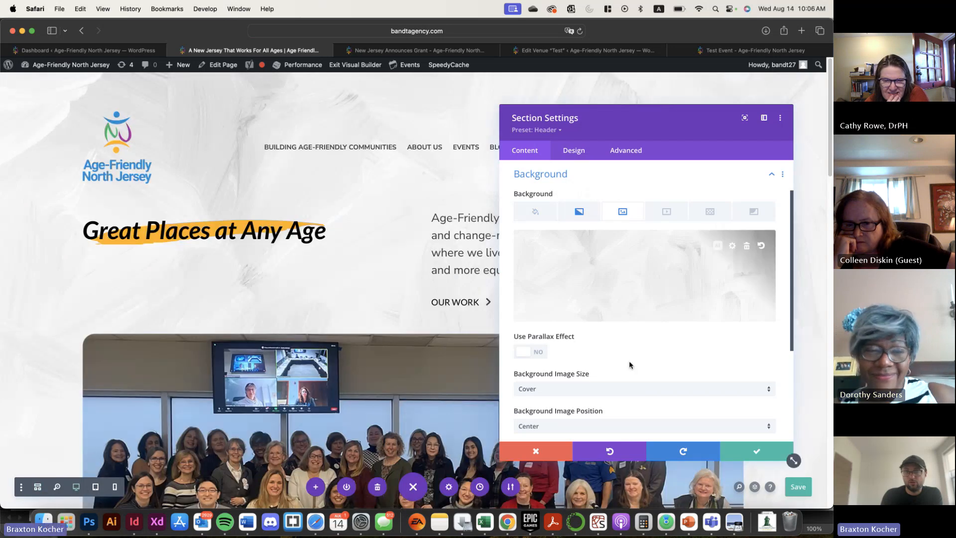
scroll(669, 372, down, 5)
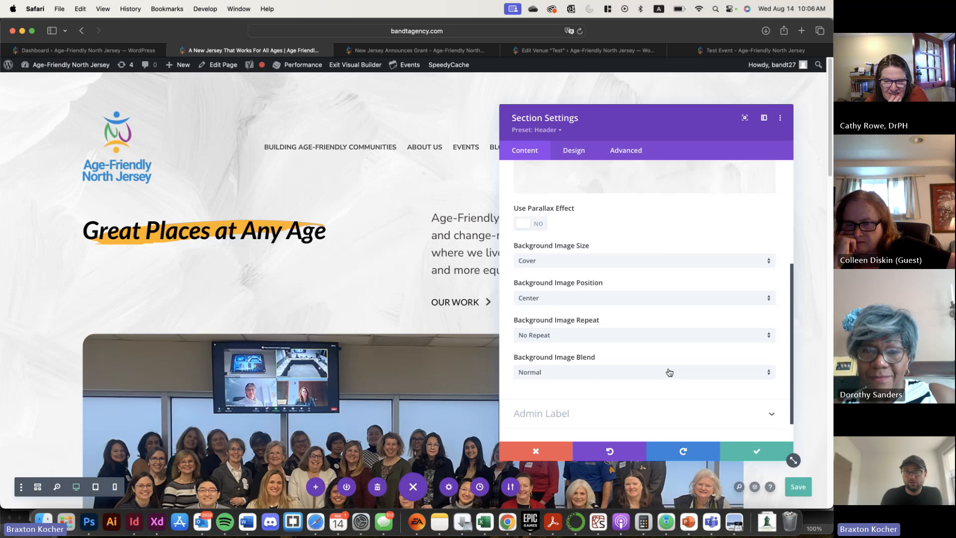
click(669, 372)
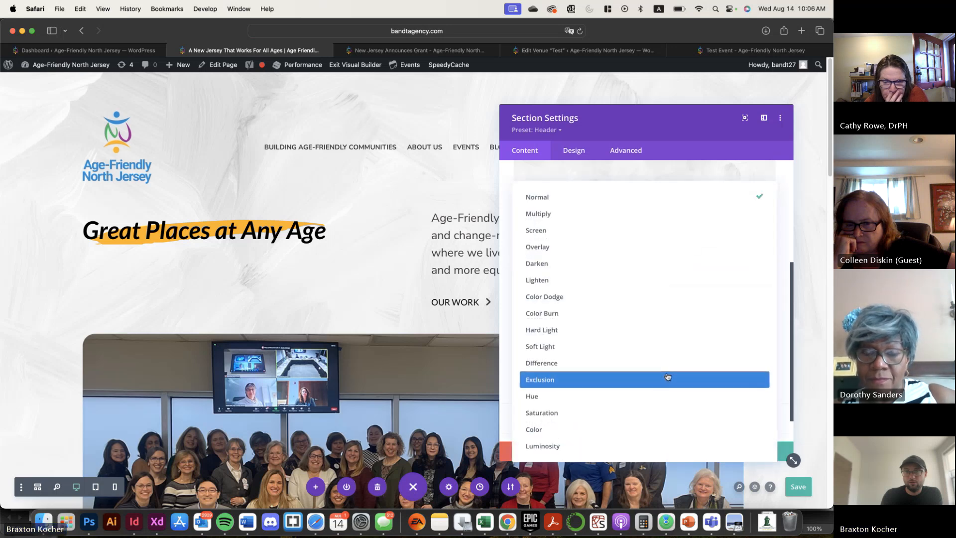
click(538, 232)
Set the header section's background gradient start stop at 0% to white with 0.82 opacity, rgba(255,255,255,0.82)
scroll(634, 275, up, 10)
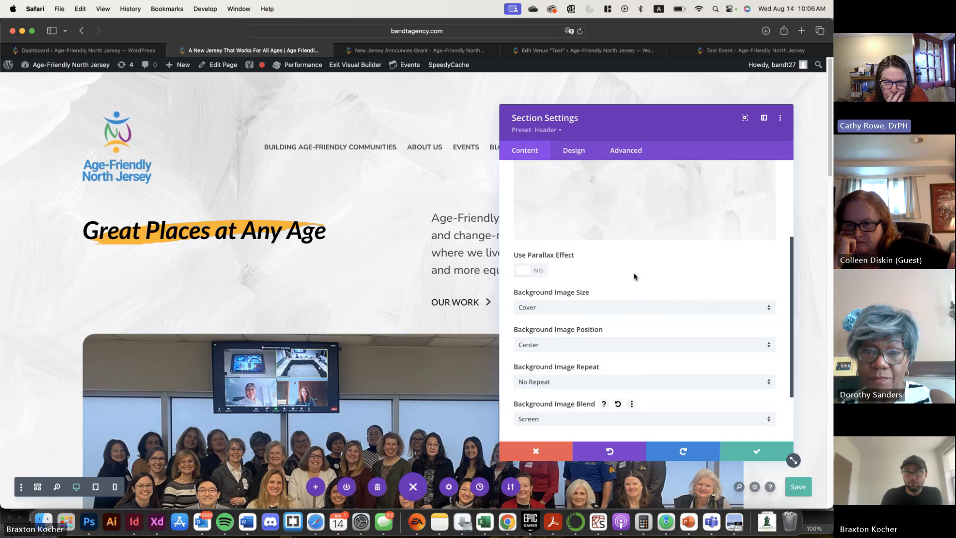
click(579, 265)
scroll(647, 334, down, 3)
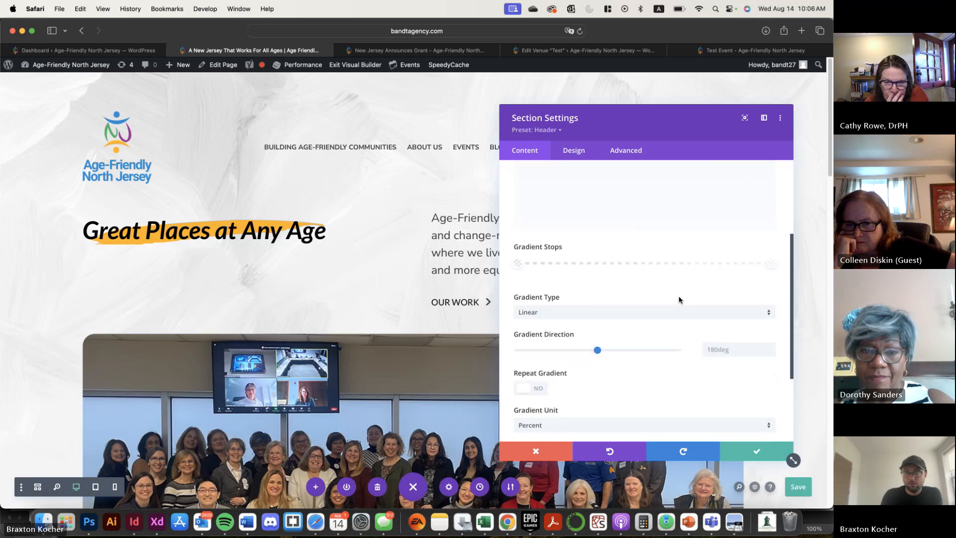
scroll(663, 299, up, 3)
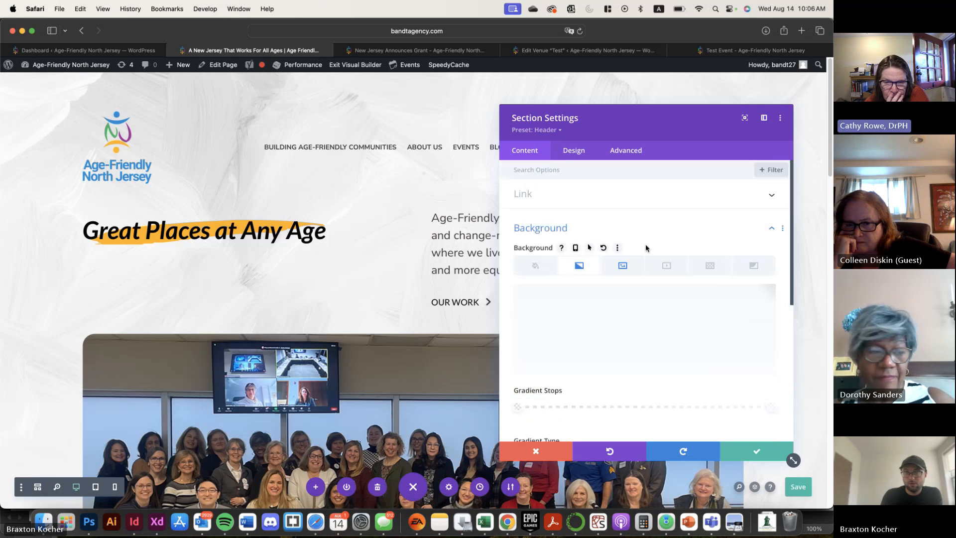
click(517, 408)
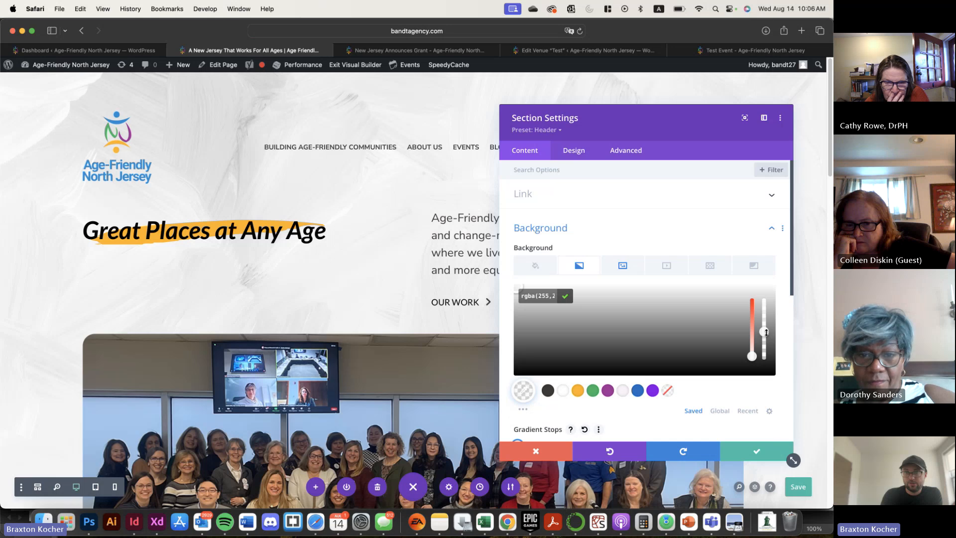
drag(766, 332, 765, 314)
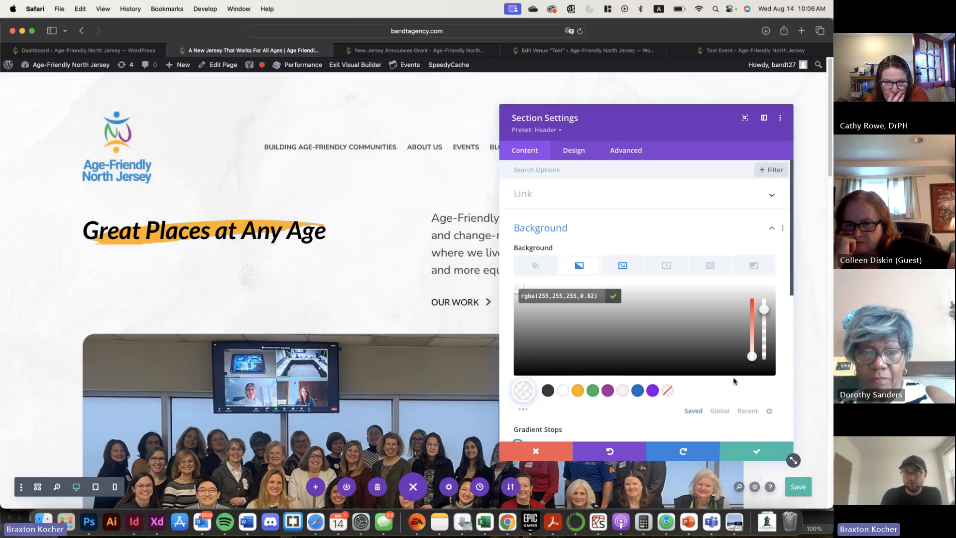
Set the background gradient's end stop to white with 0.89 opacity, rgba(255,255,255,0.89), and check the overlay on the page
scroll(739, 399, down, 1)
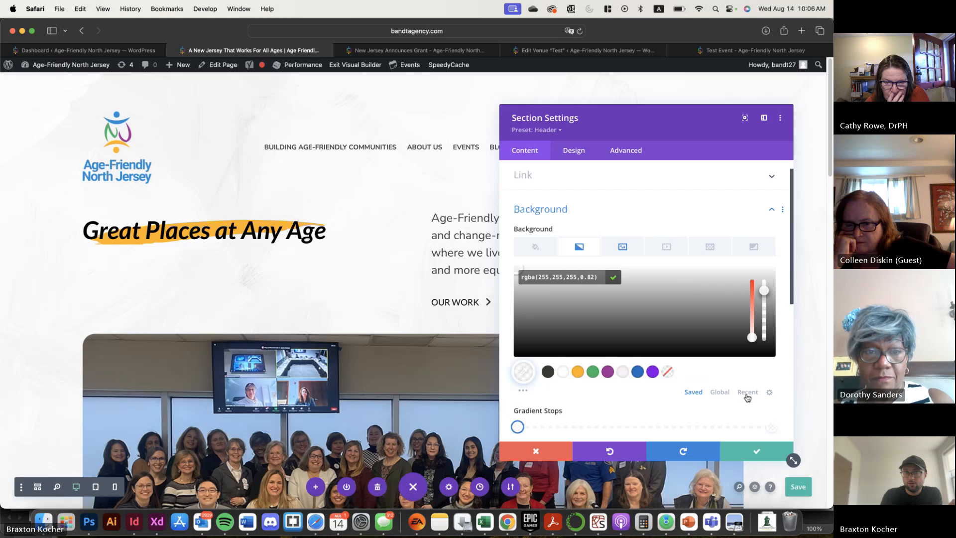
click(774, 427)
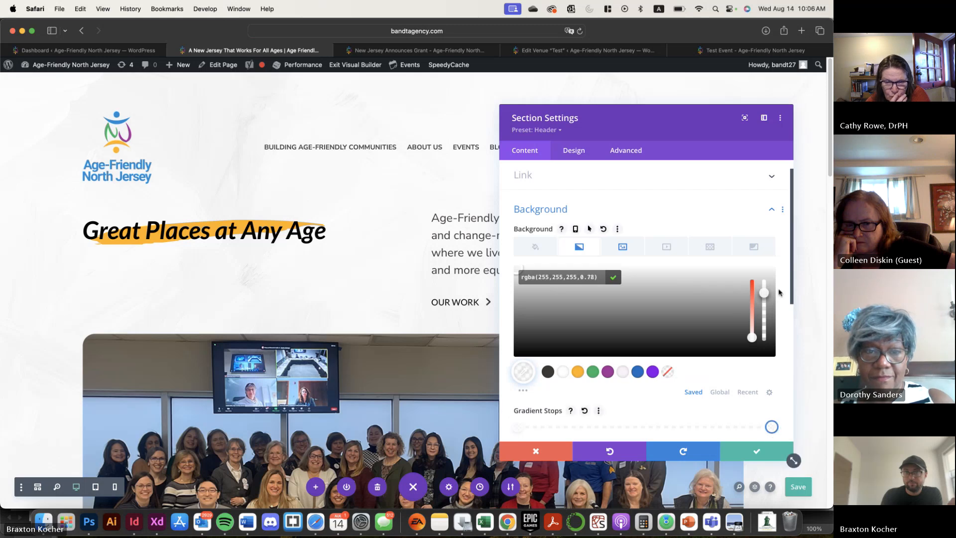
drag(769, 297, 767, 289)
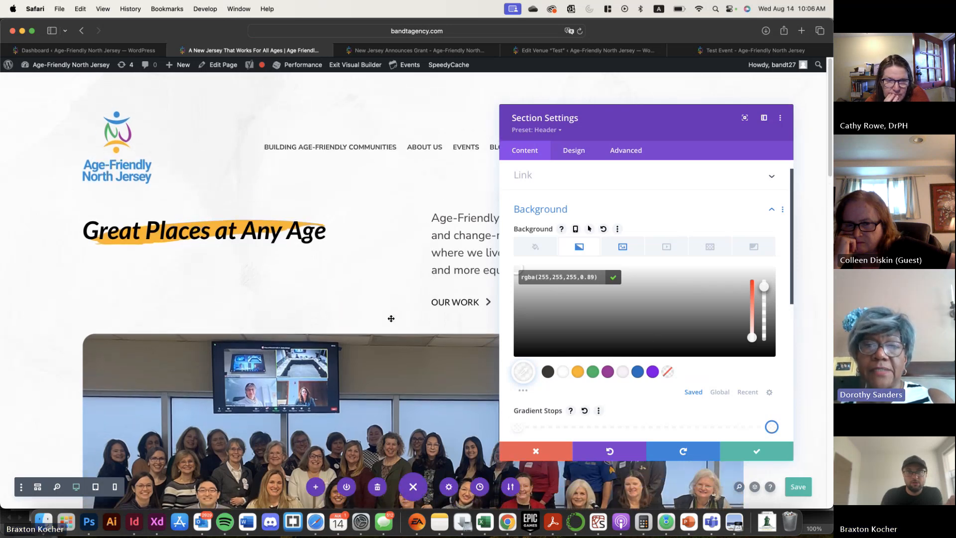
scroll(391, 319, down, 10)
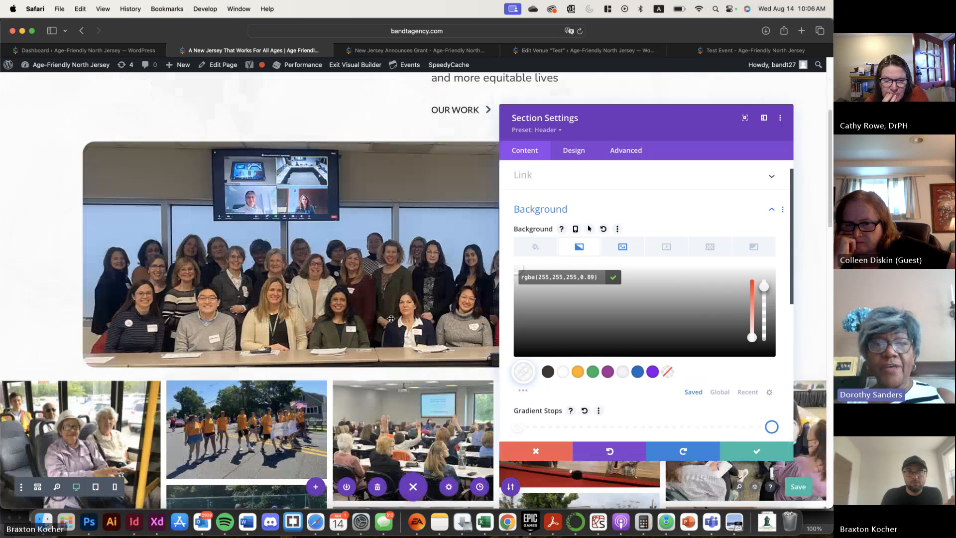
scroll(391, 318, up, 10)
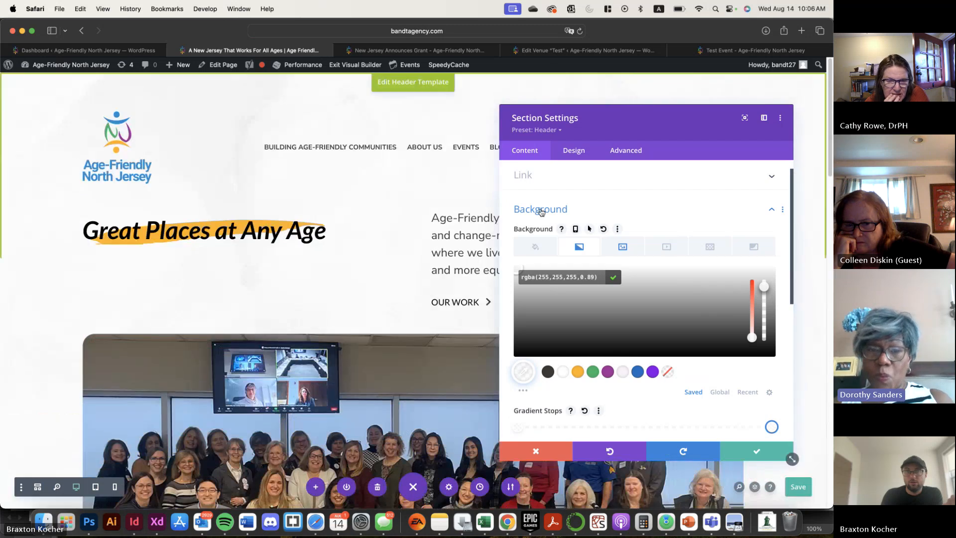
scroll(619, 235, up, 1)
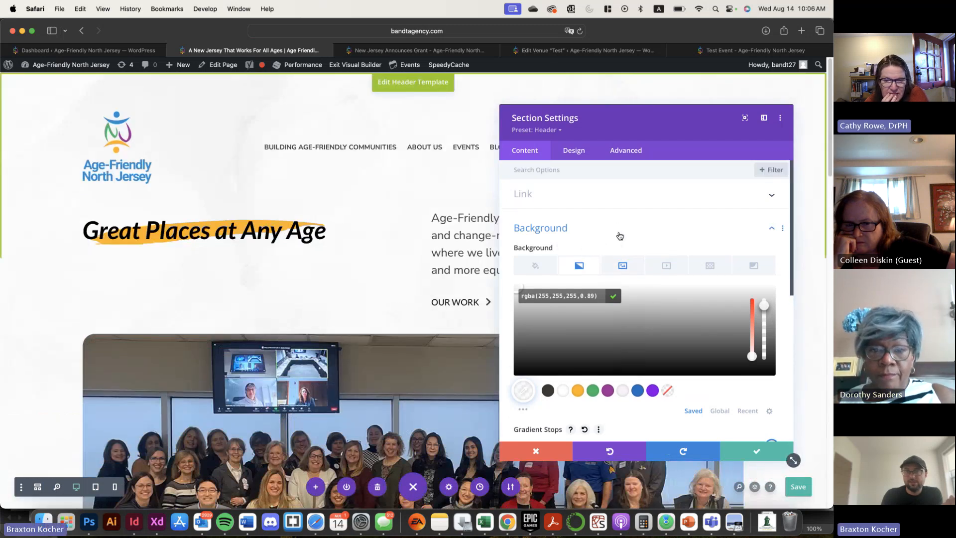
Look through the media library and upload options for the section's background image without choosing a replacement, and apply the section settings
click(616, 266)
scroll(601, 319, down, 1)
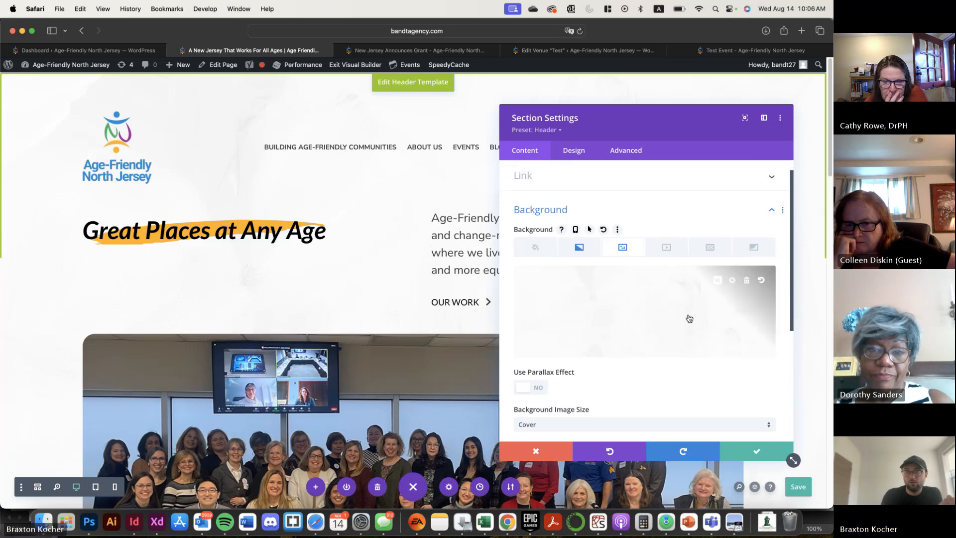
click(623, 324)
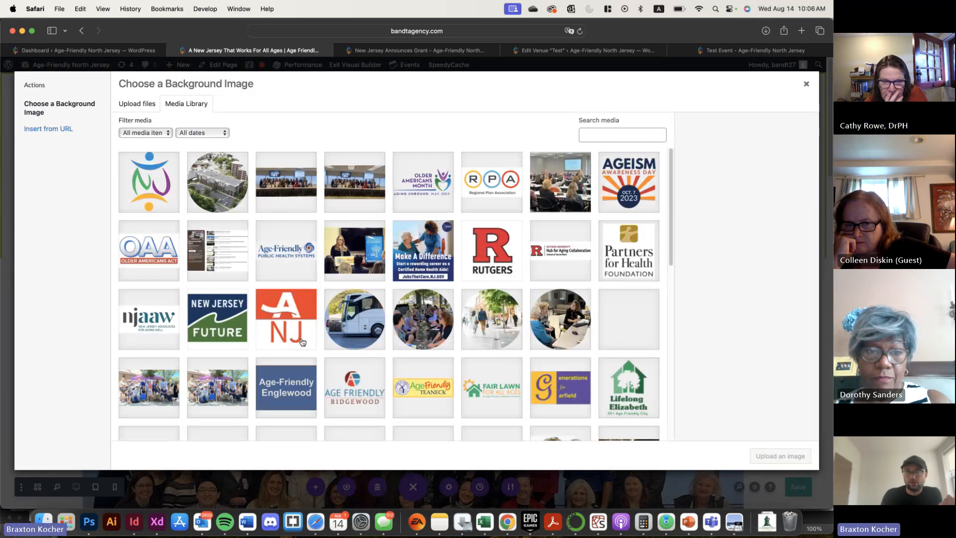
scroll(361, 335, down, 5)
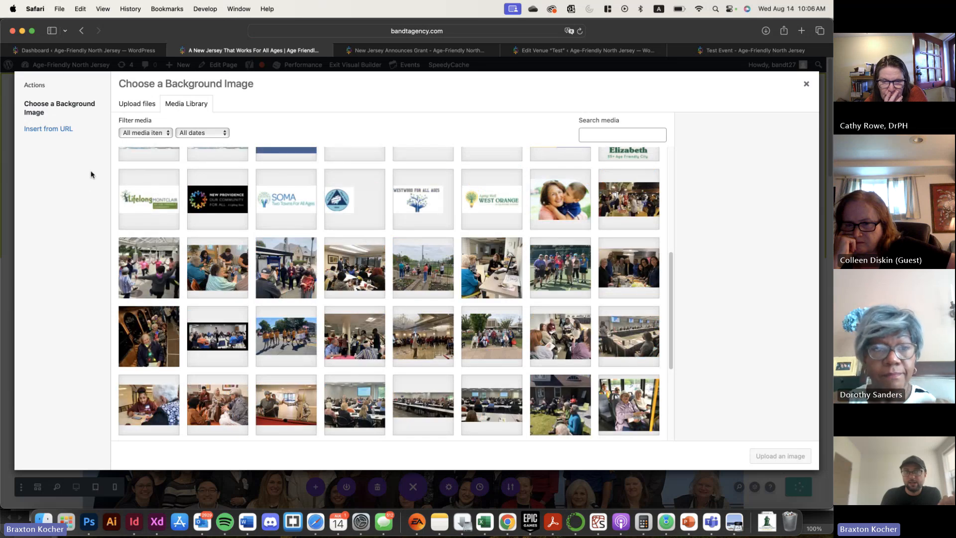
click(137, 103)
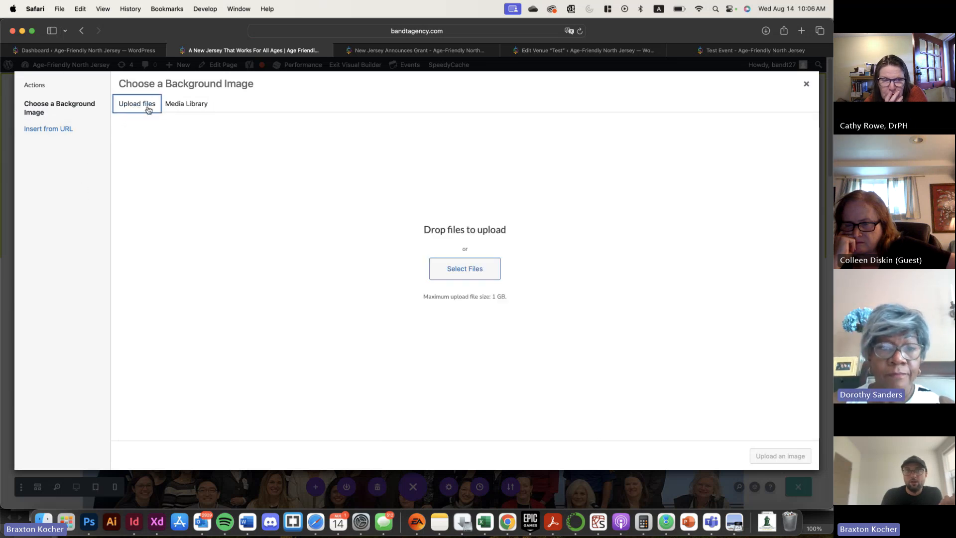
click(187, 105)
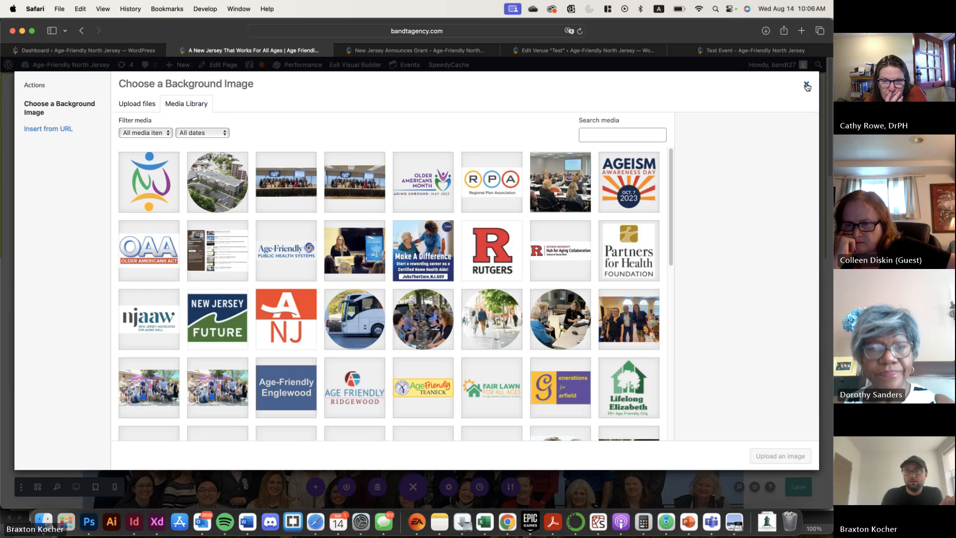
click(807, 86)
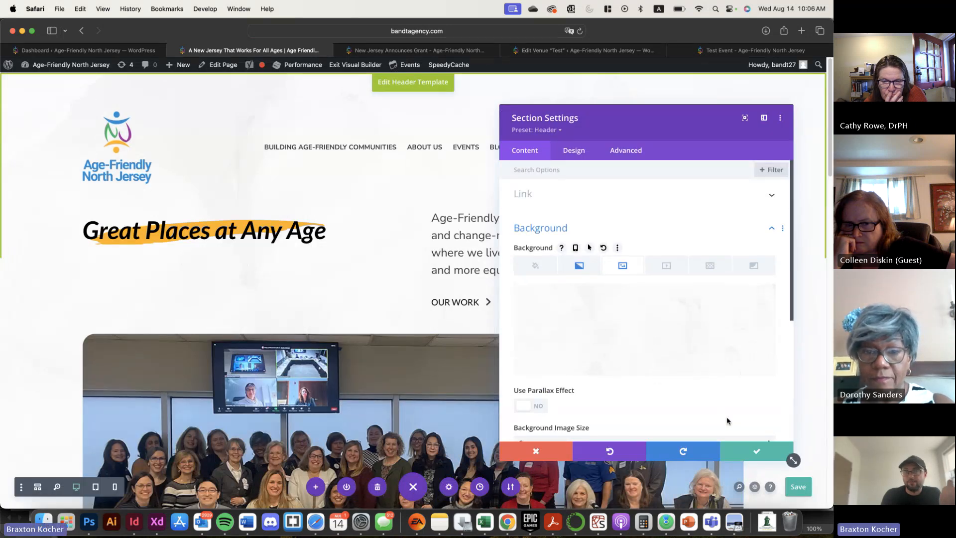
click(754, 455)
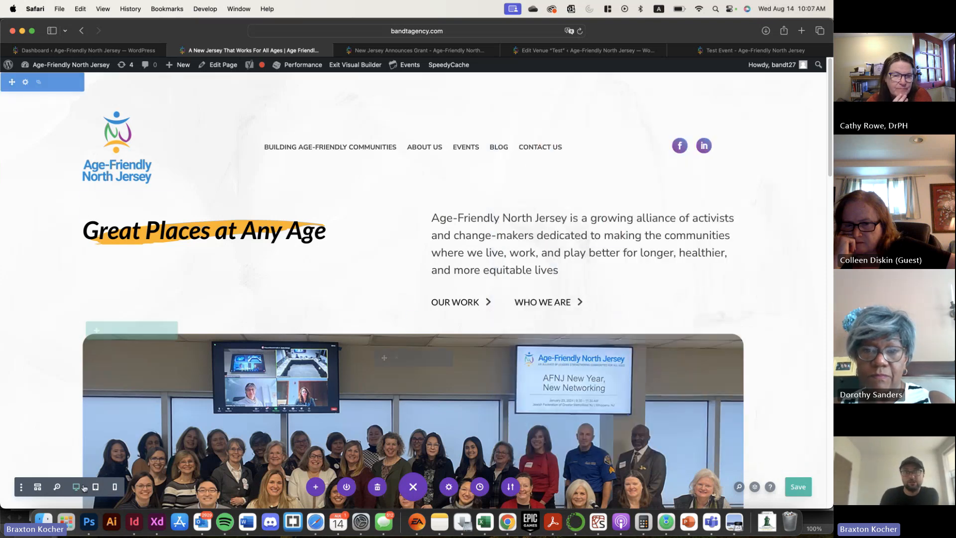
Reopen the first section's settings from wireframe view and remove its background image
click(38, 487)
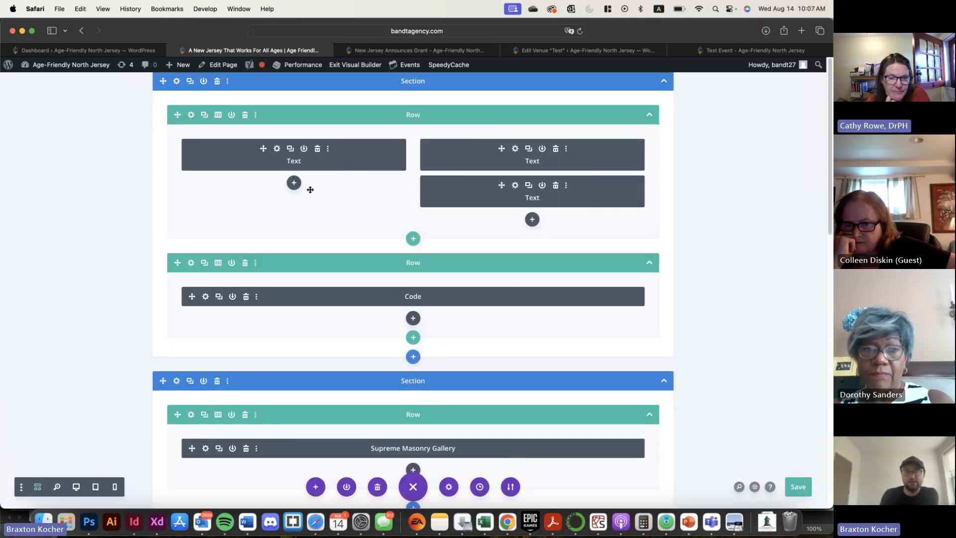
click(176, 80)
click(552, 223)
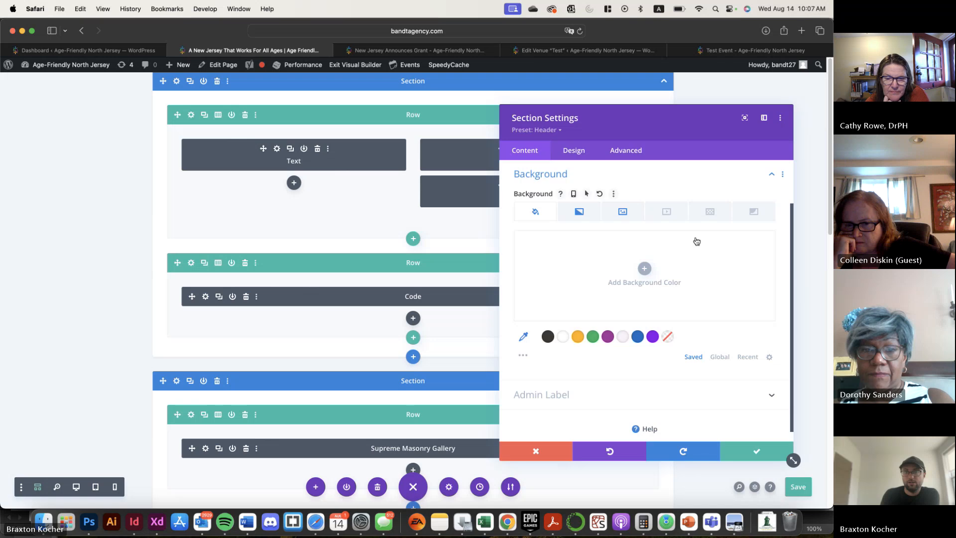
click(622, 212)
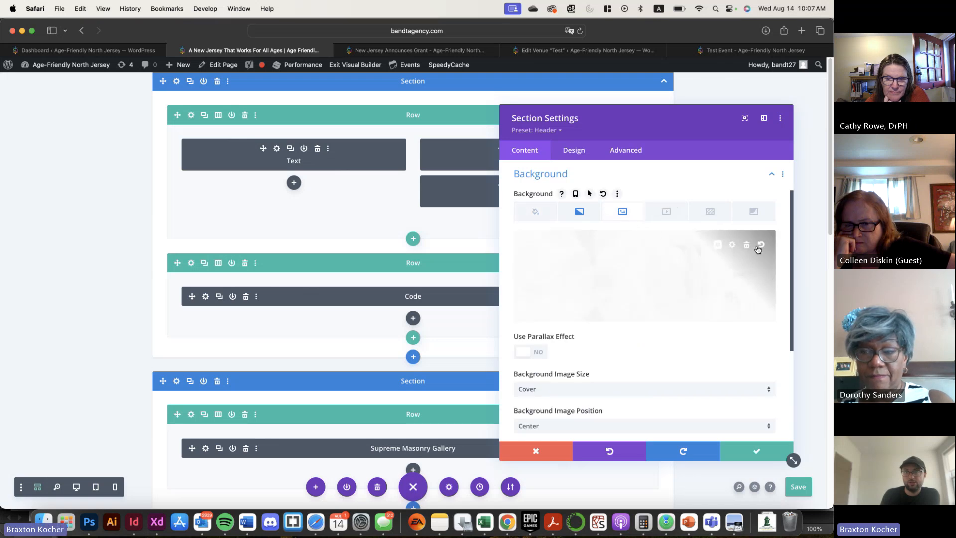
click(759, 246)
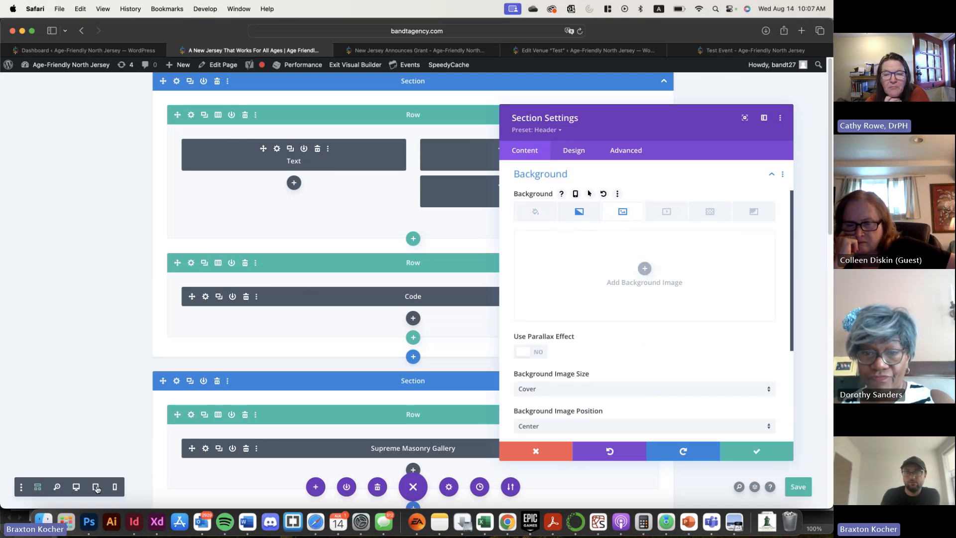
Check the header without its background image in desktop view, apply the section settings, and save the Home page
click(76, 485)
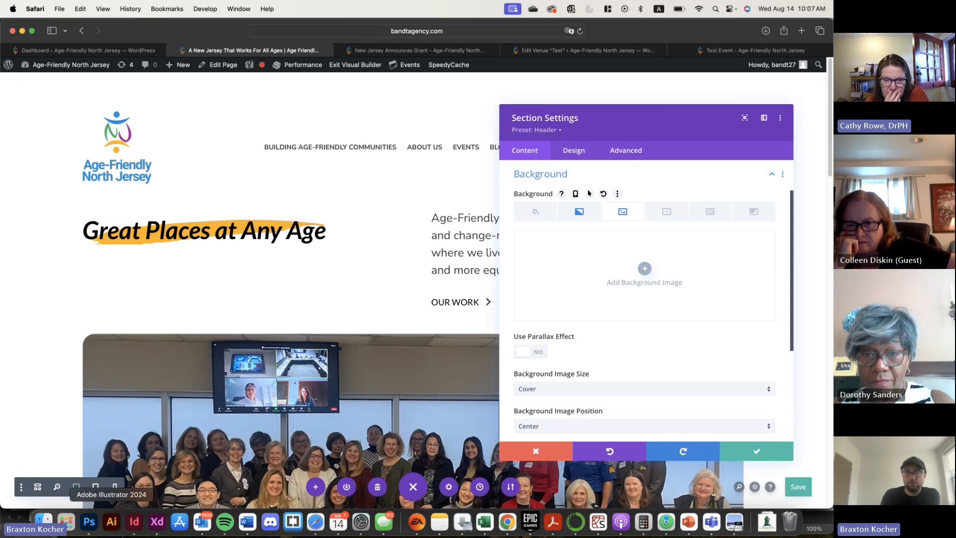
scroll(125, 254, down, 3)
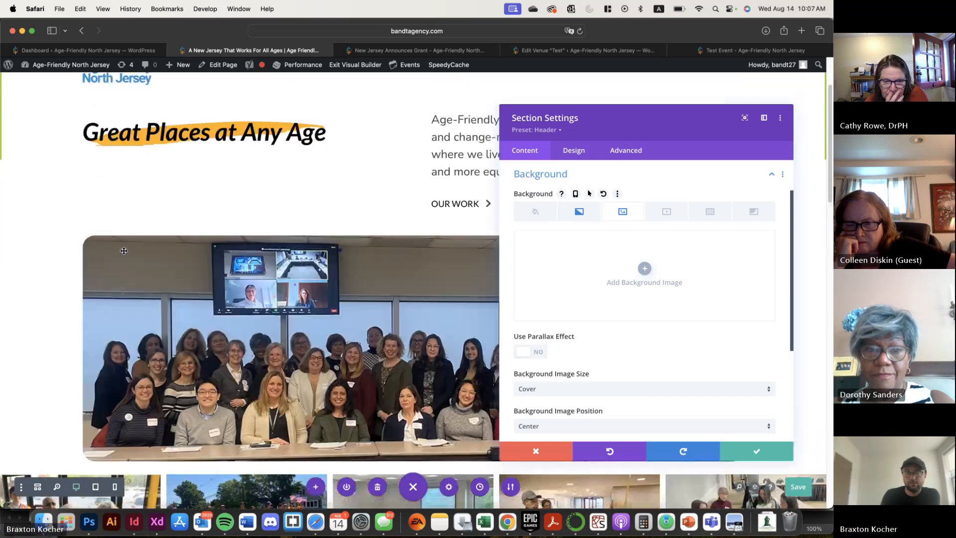
scroll(124, 254, up, 3)
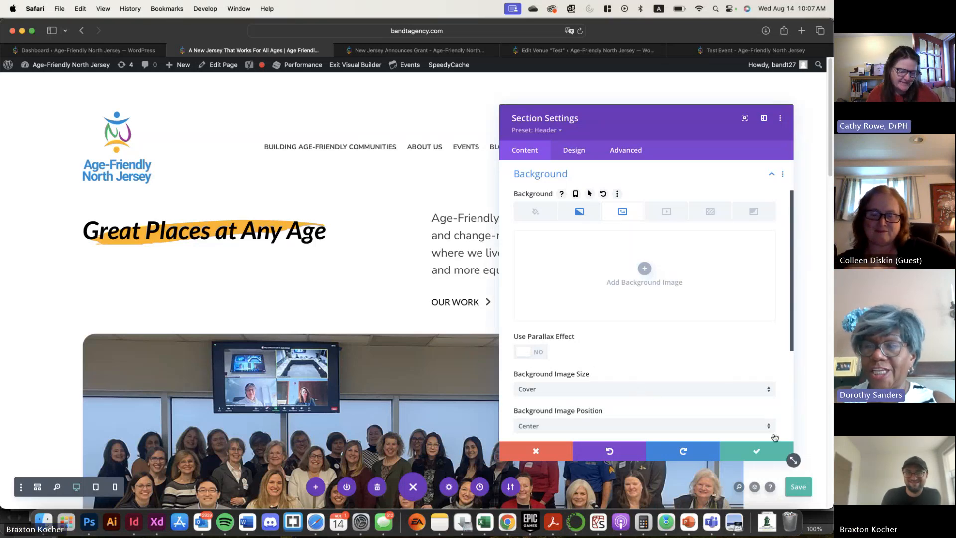
click(759, 451)
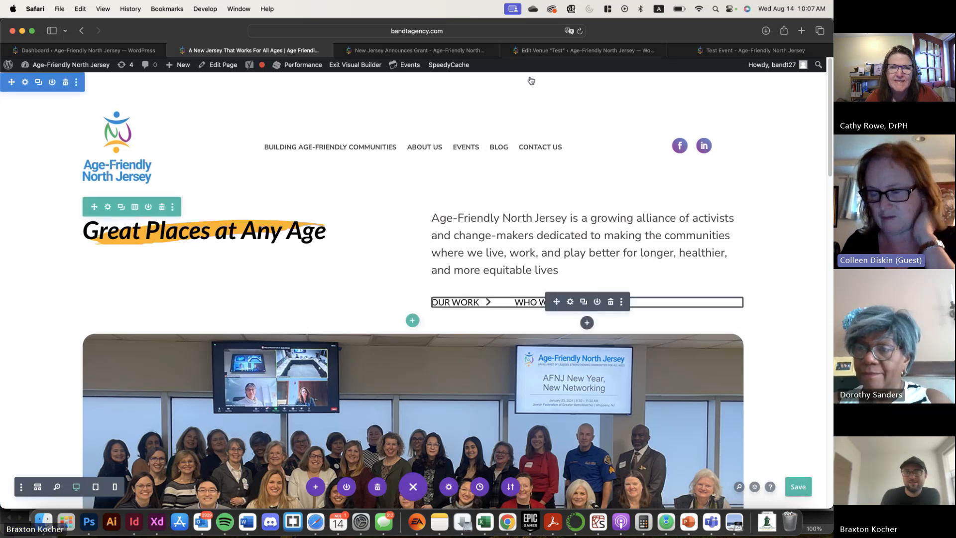
click(804, 493)
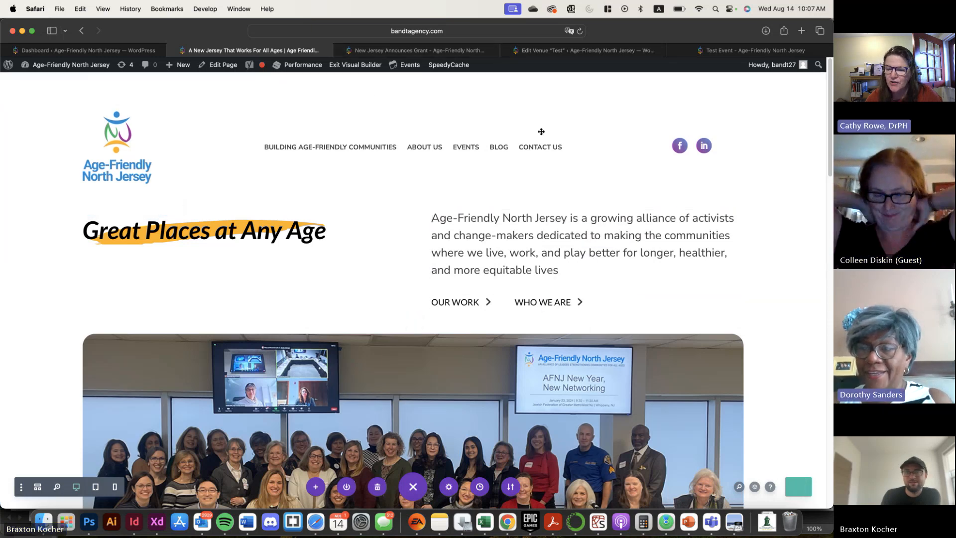